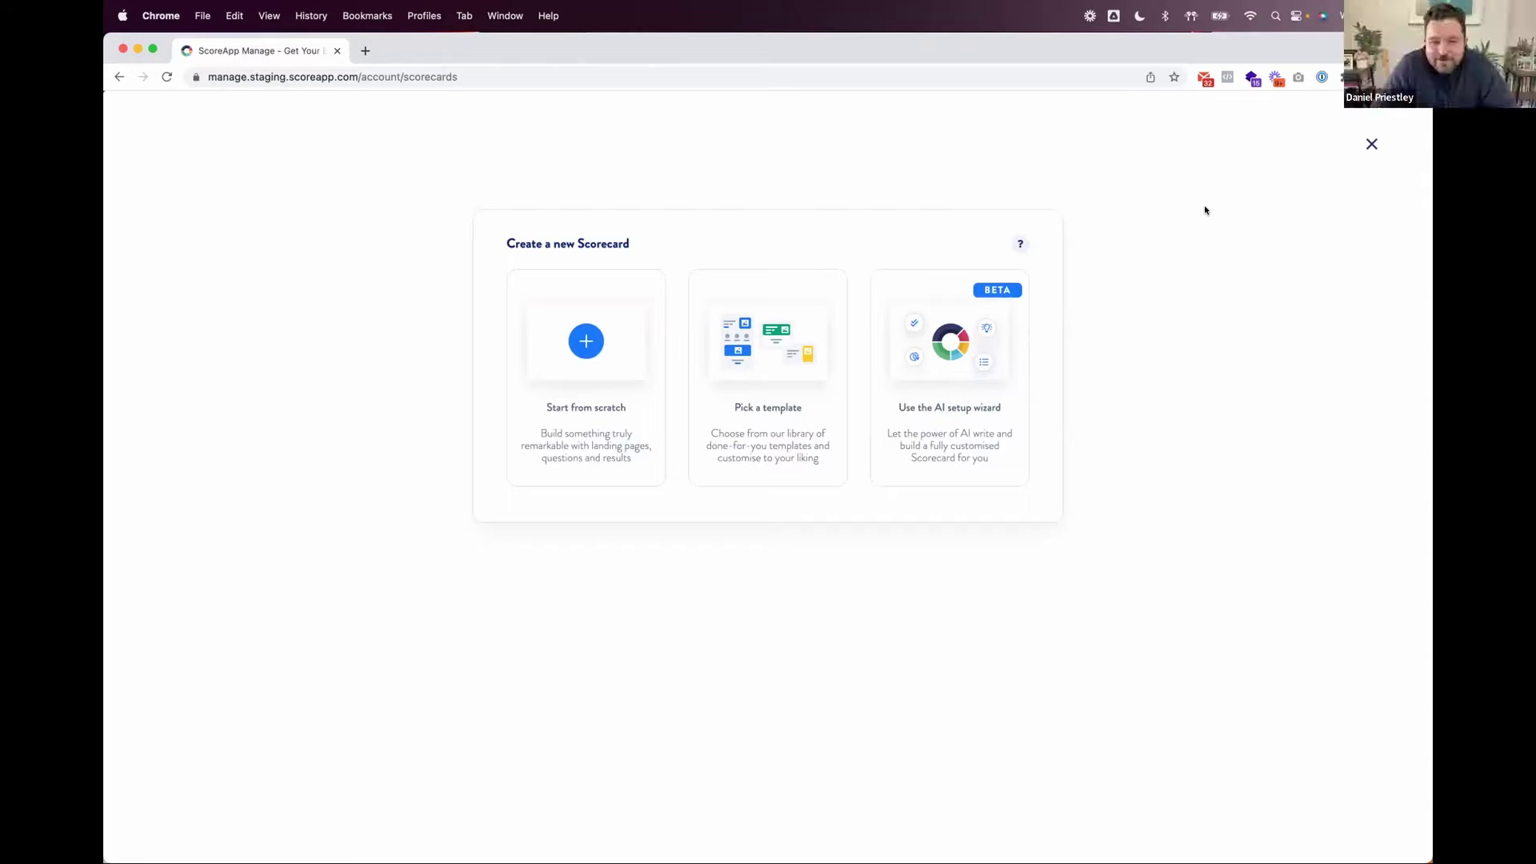
# Step: Close the 'Create a new Scorecard' chooser to get back to the Scorecards list
pyautogui.click(1369, 144)
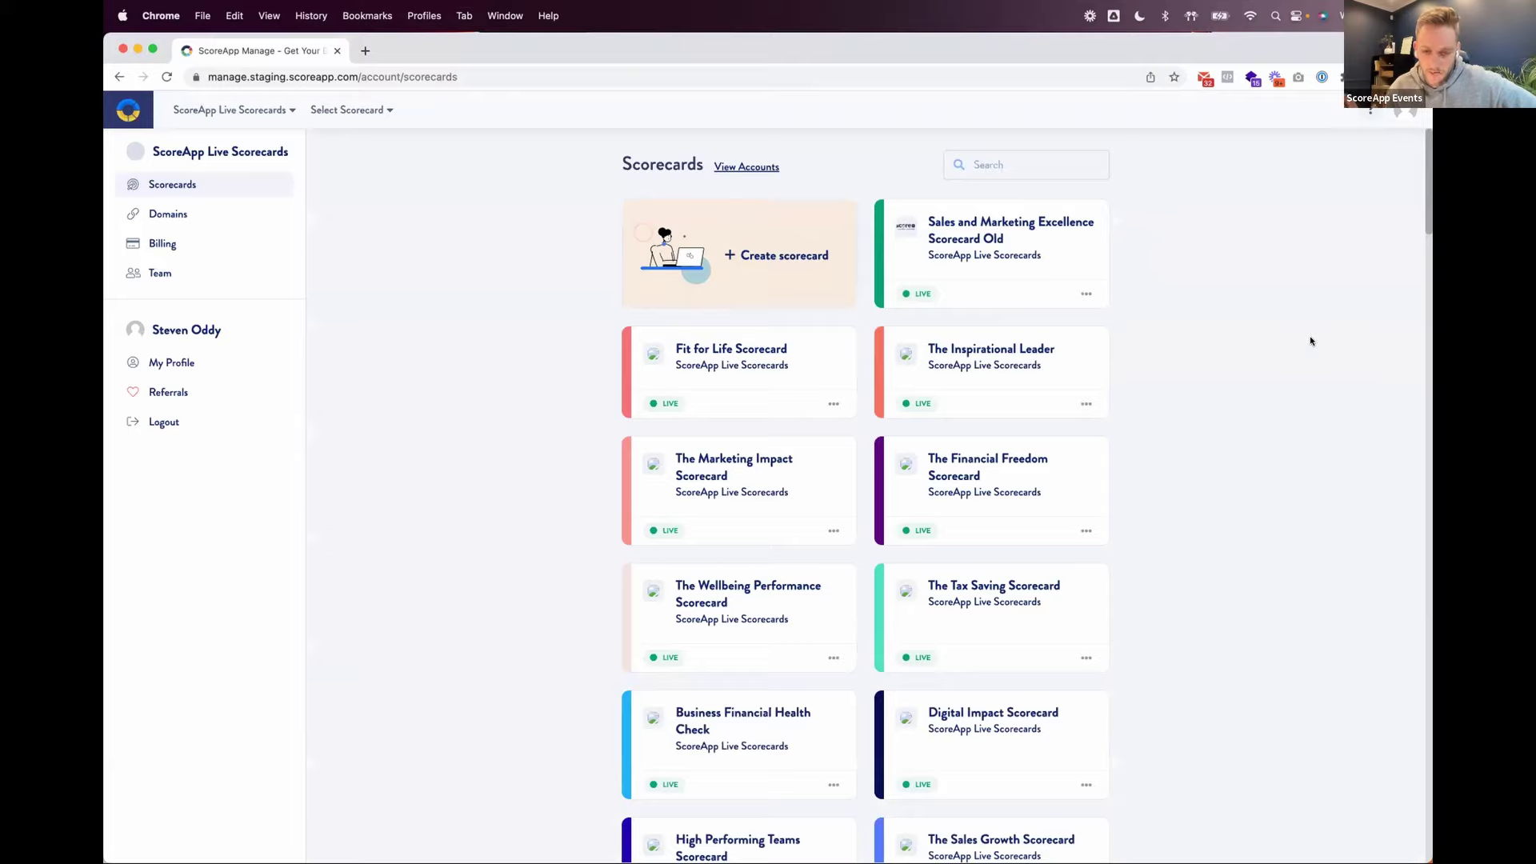
# Step: Create a new scorecard with 'Use the AI setup wizard' and get the wizard started
pyautogui.click(774, 260)
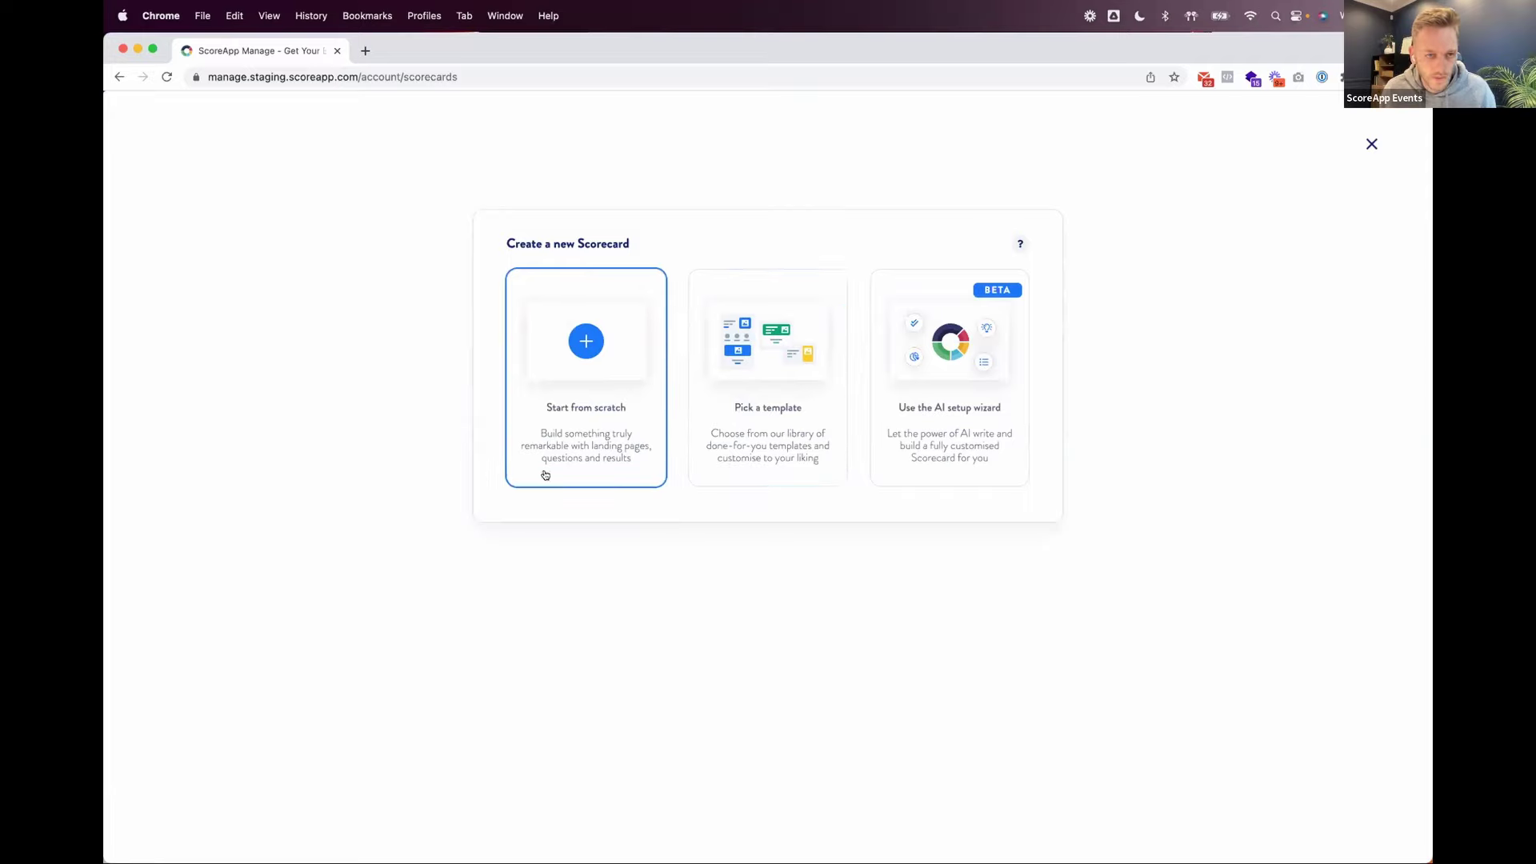
pyautogui.click(953, 332)
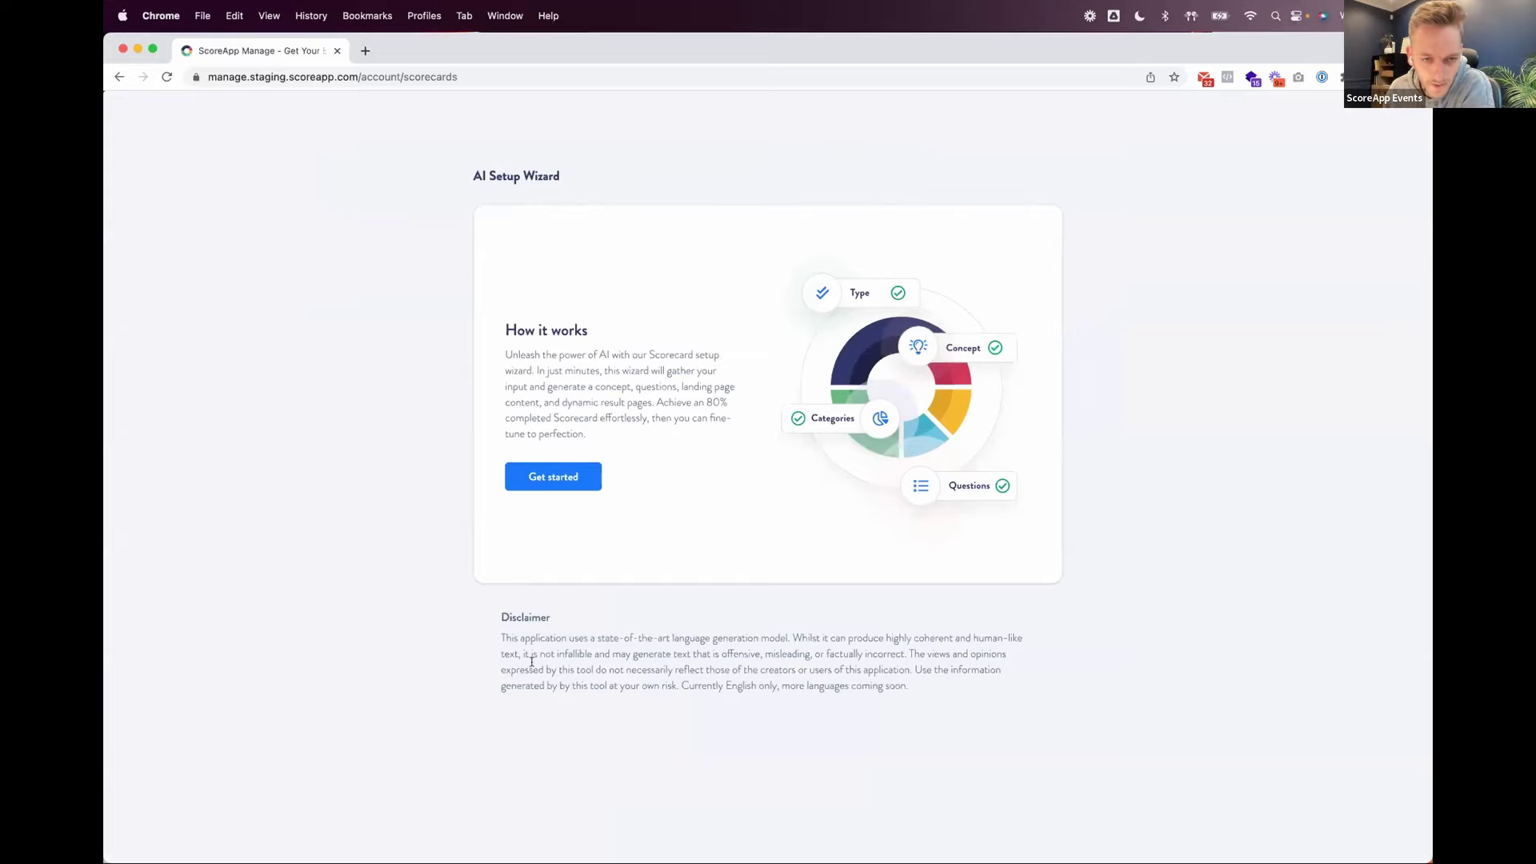
pyautogui.click(560, 478)
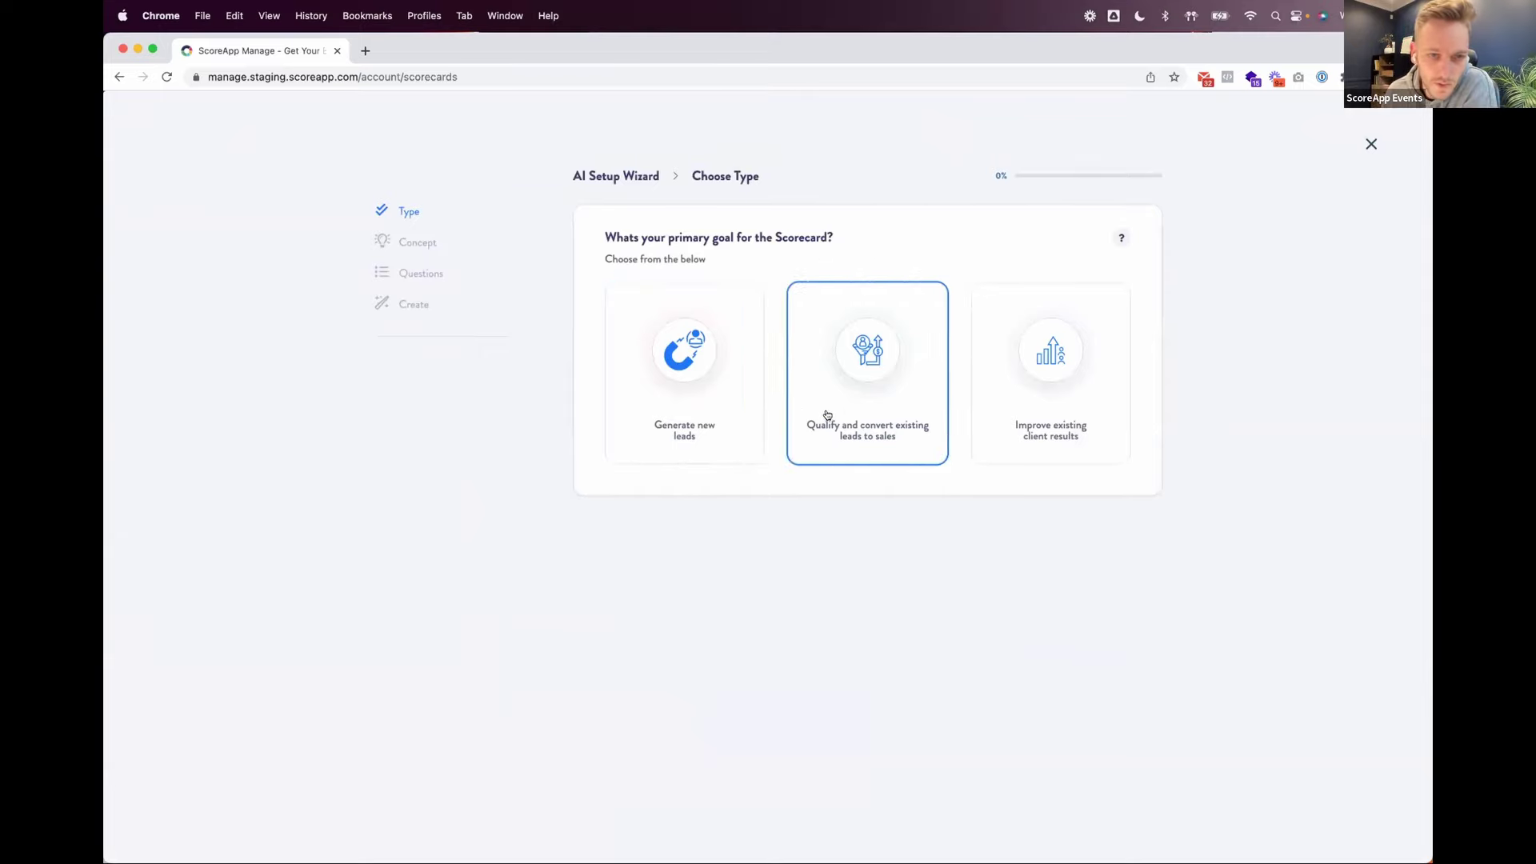
# Step: Choose 'Generate new leads' as the goal and 'Multiple scores' as the feedback format
pyautogui.click(681, 370)
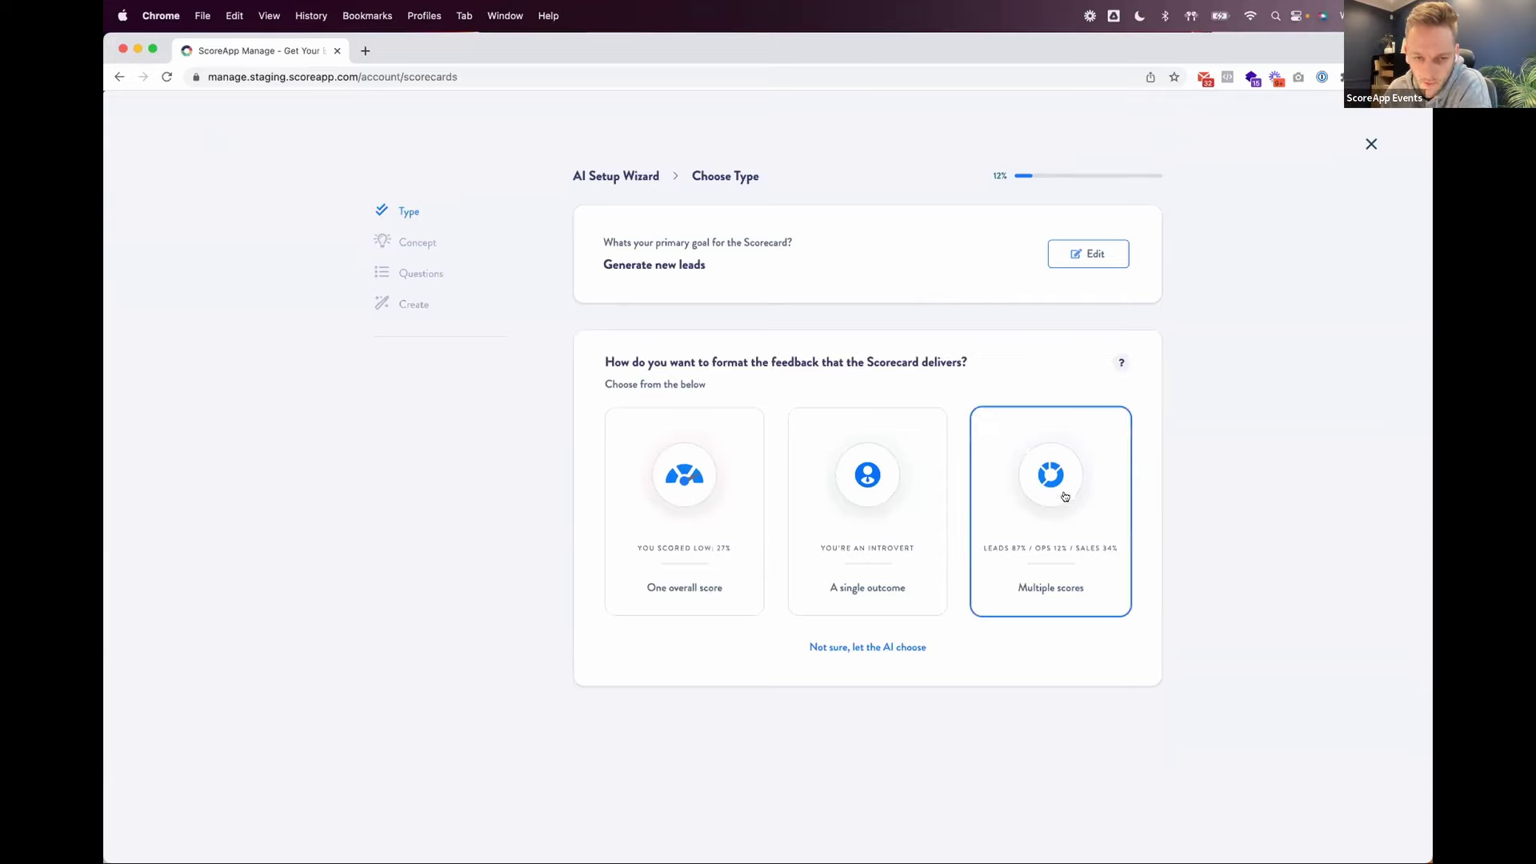
pyautogui.click(1053, 491)
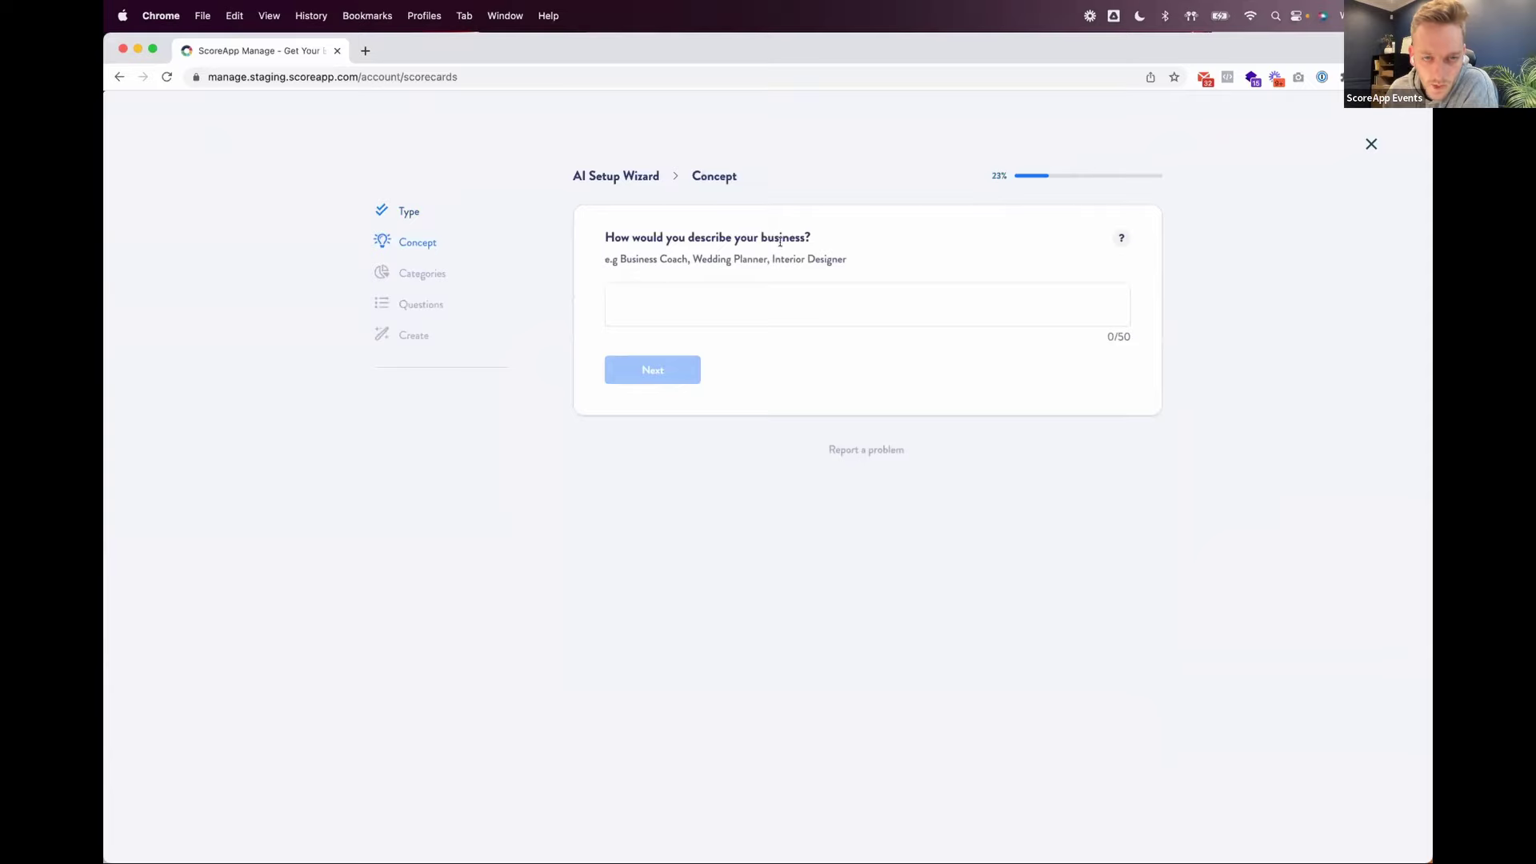
# Step: Enter 'SEO Specialist' as the business description and submit it
pyautogui.click(785, 303)
pyautogui.write('SEO ')
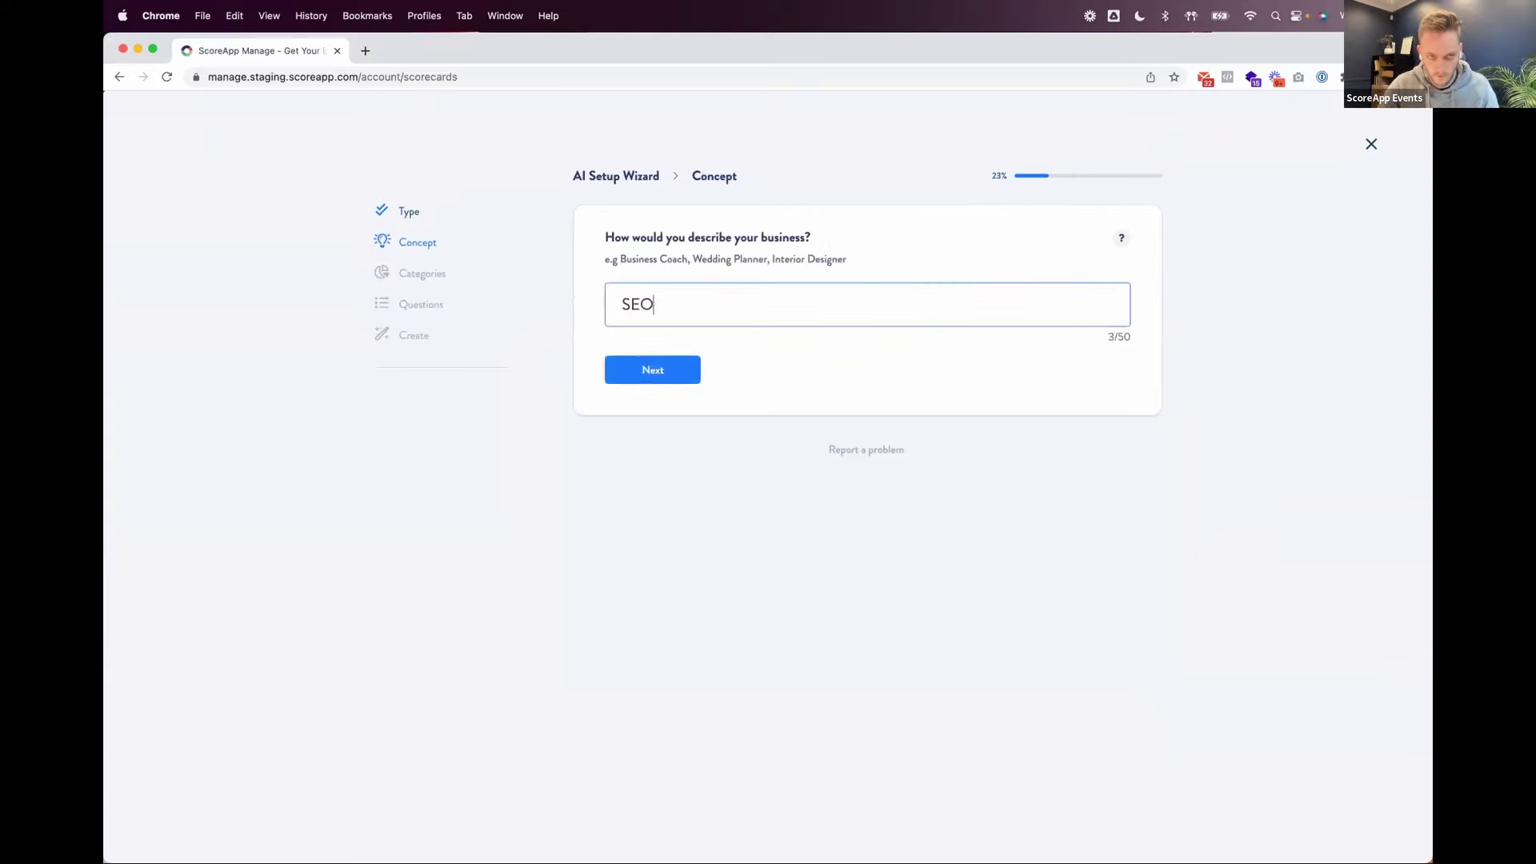
pyautogui.write('Spe')
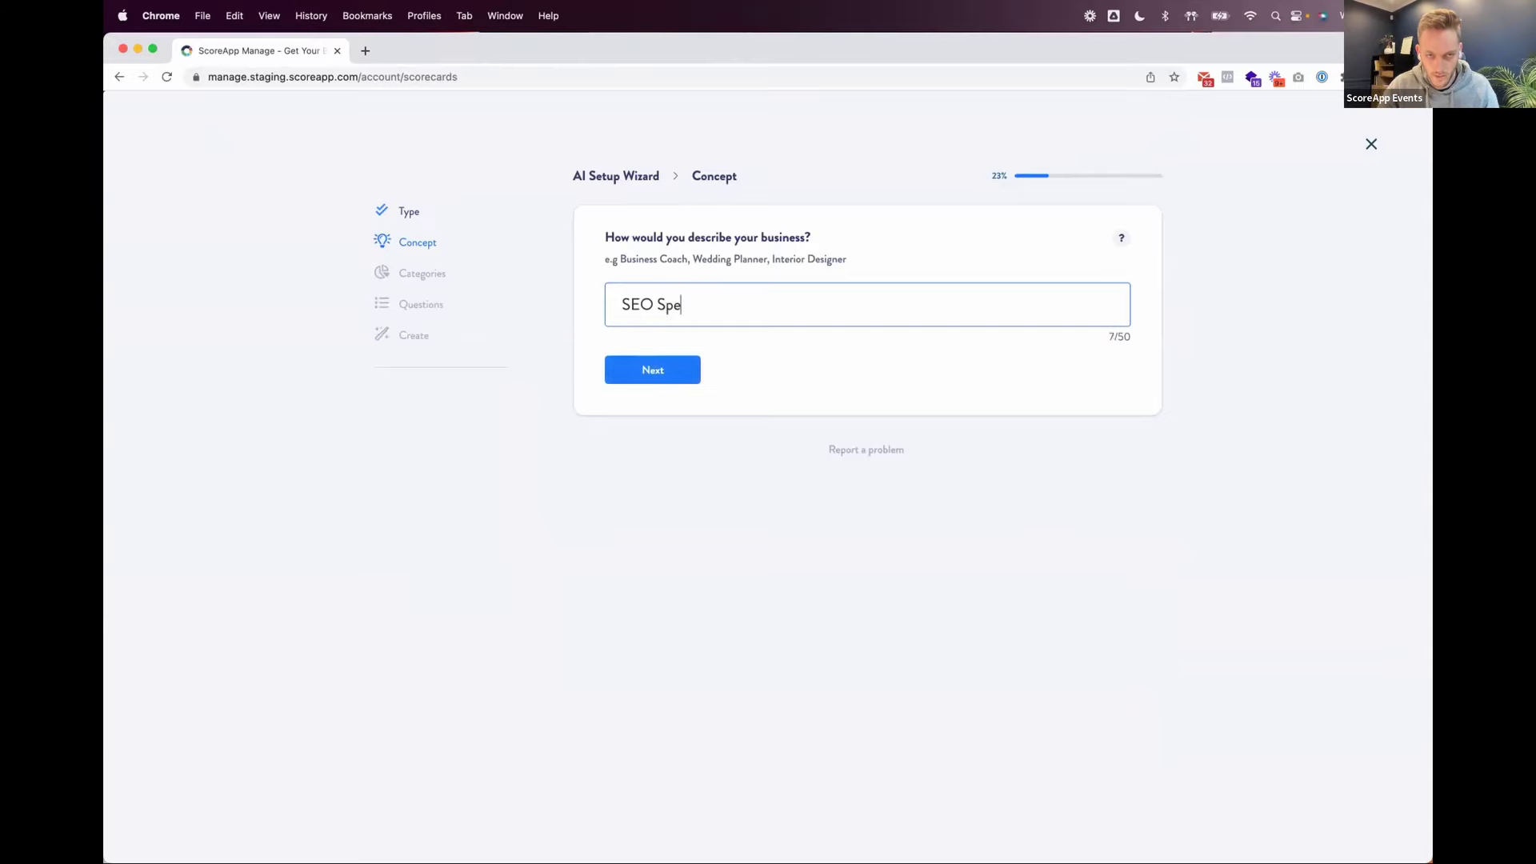
pyautogui.write('cialist')
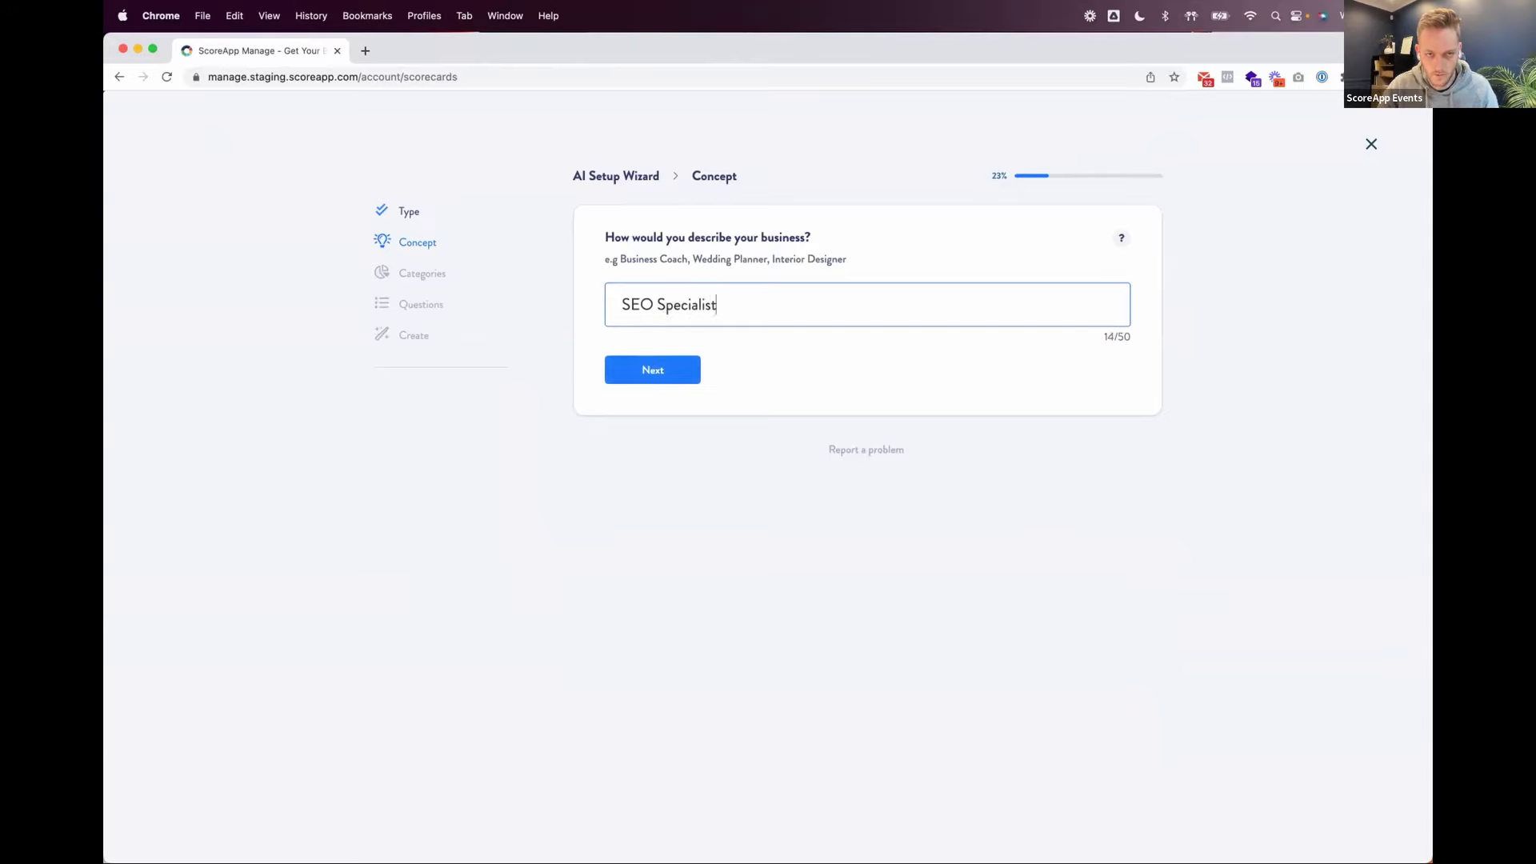
pyautogui.click(678, 376)
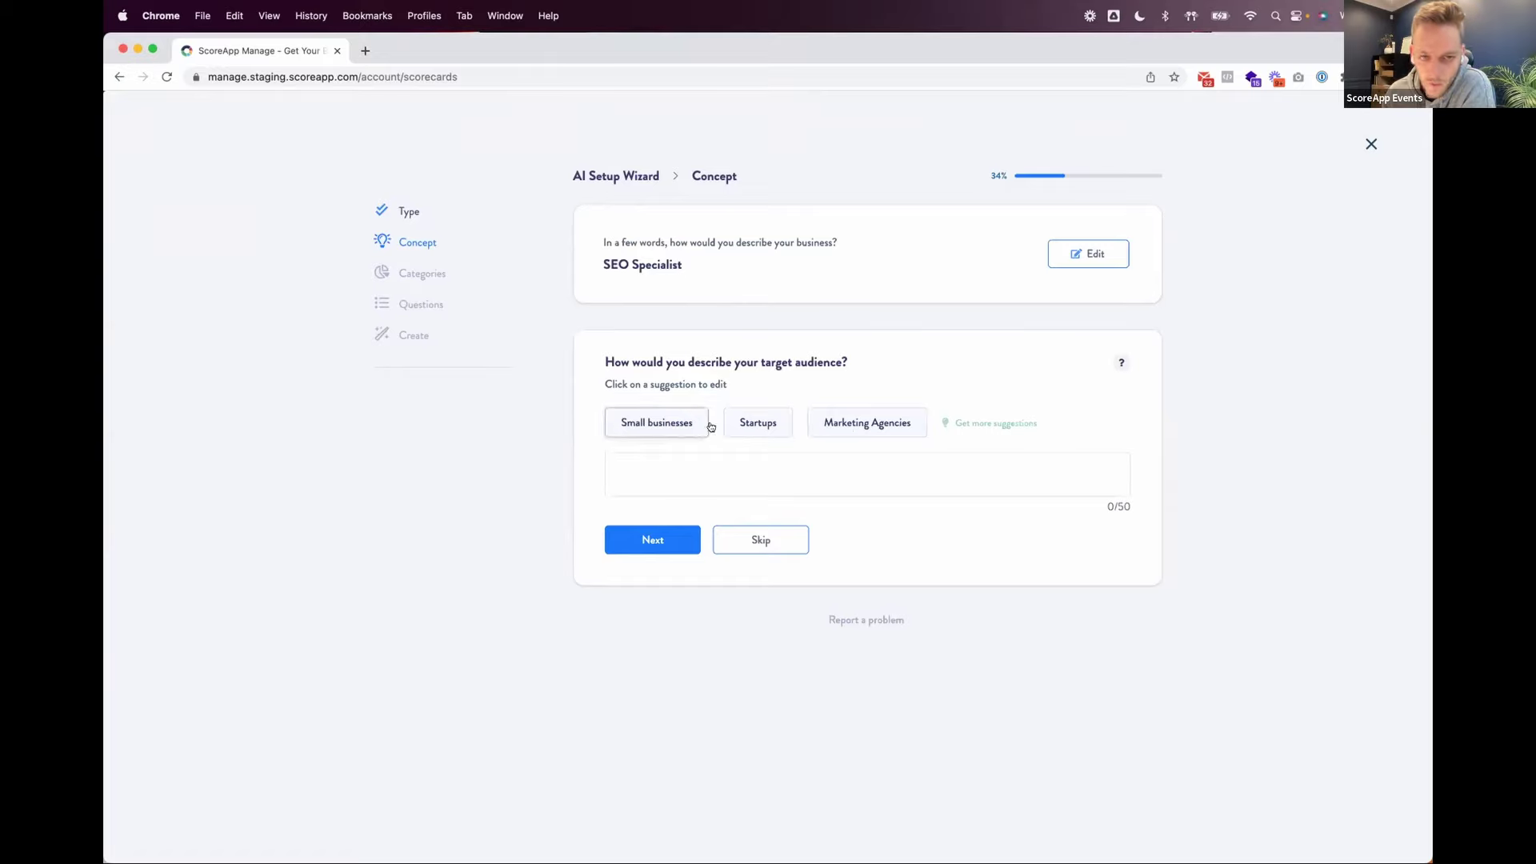
# Step: Pick Small businesses as the target audience and enter 'Rank on page 1' as the clients' goal
pyautogui.click(876, 489)
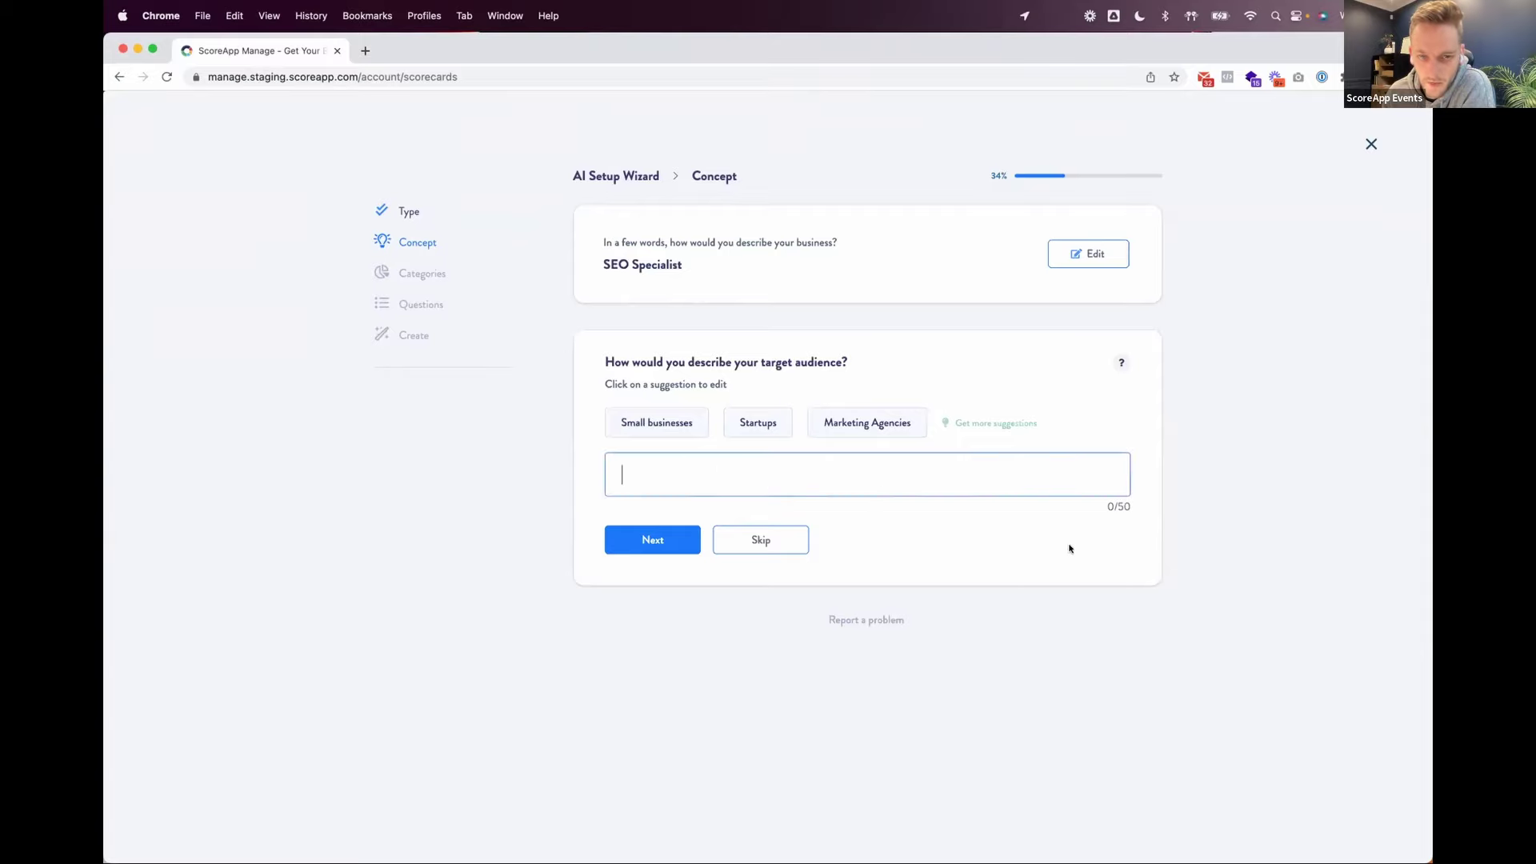
pyautogui.click(667, 428)
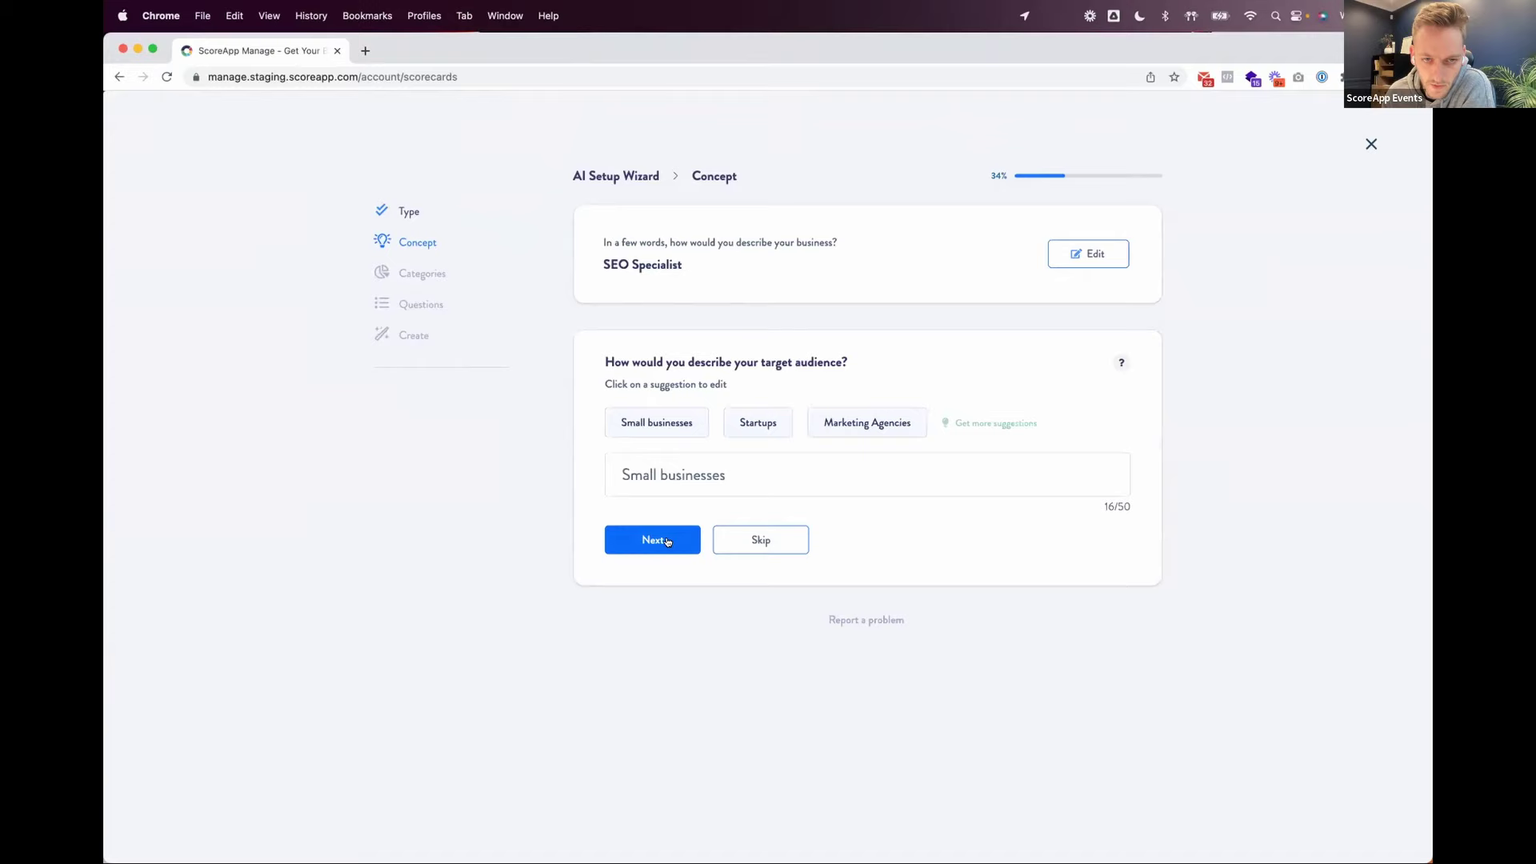
pyautogui.click(667, 541)
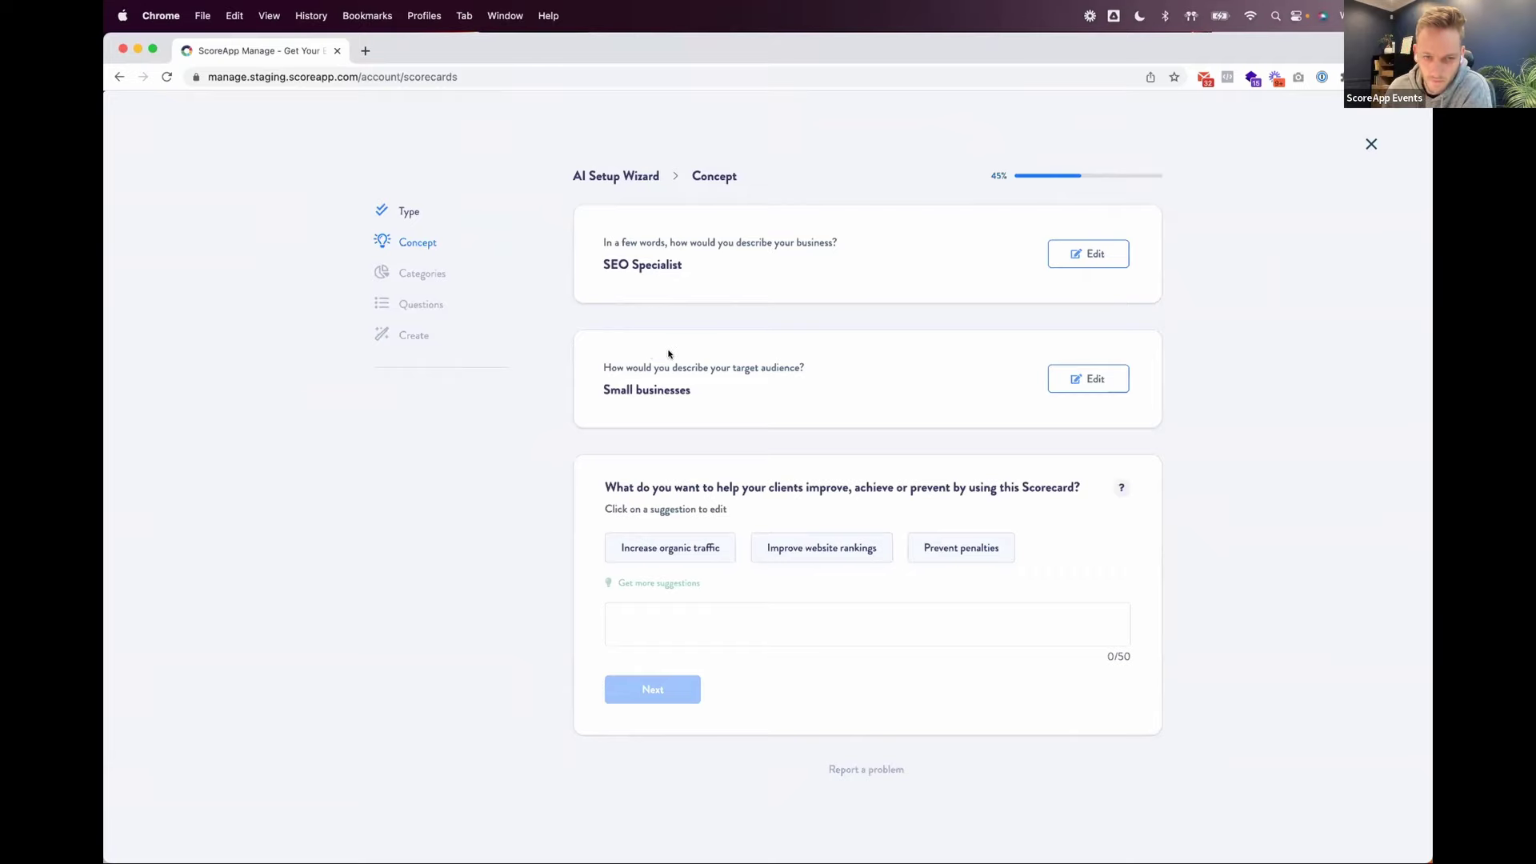
pyautogui.click(804, 619)
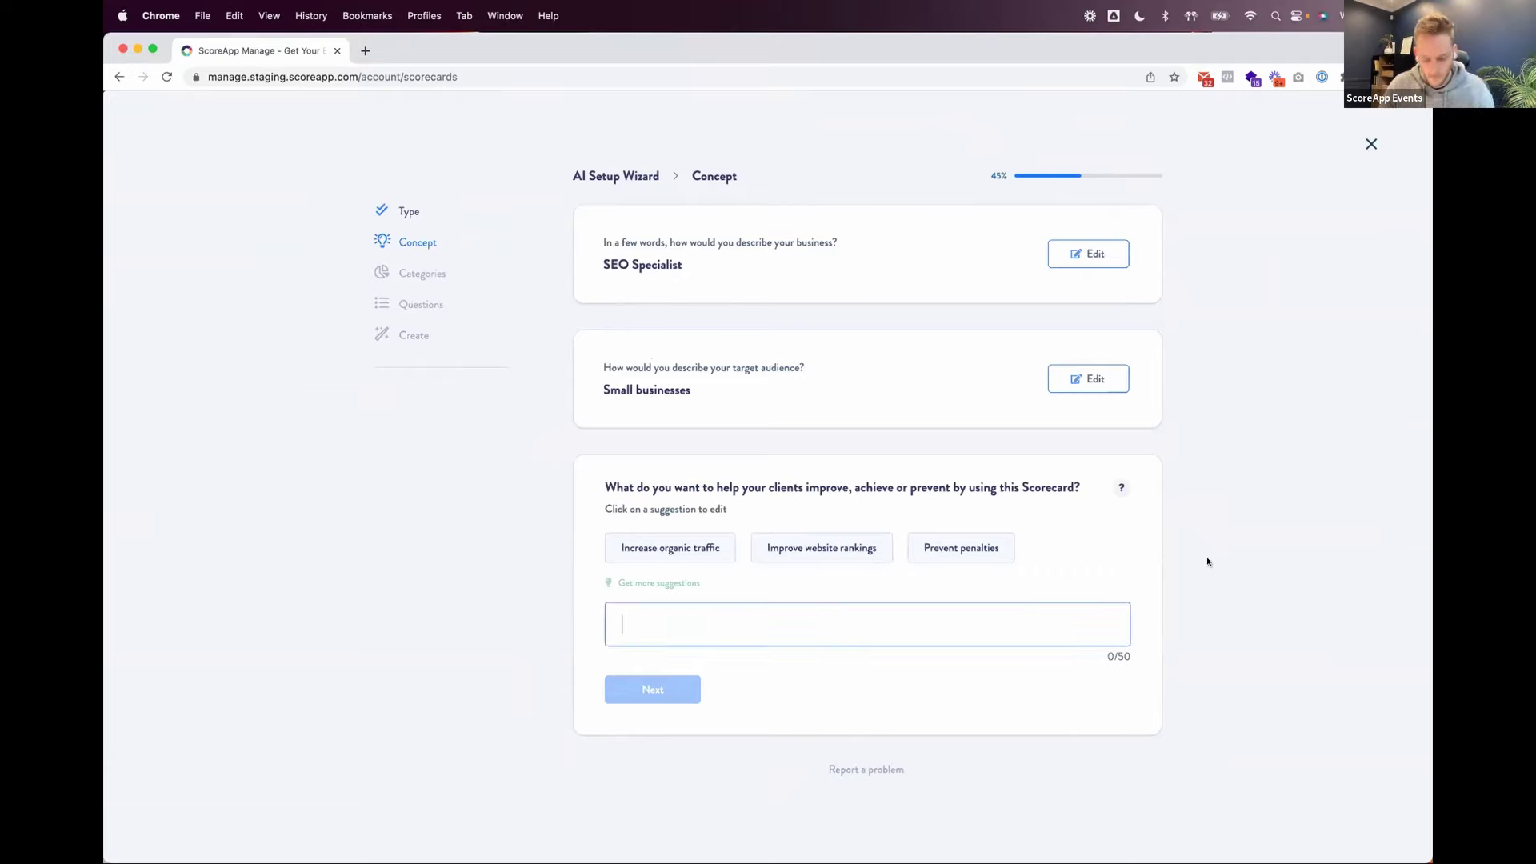
pyautogui.write('Rank ')
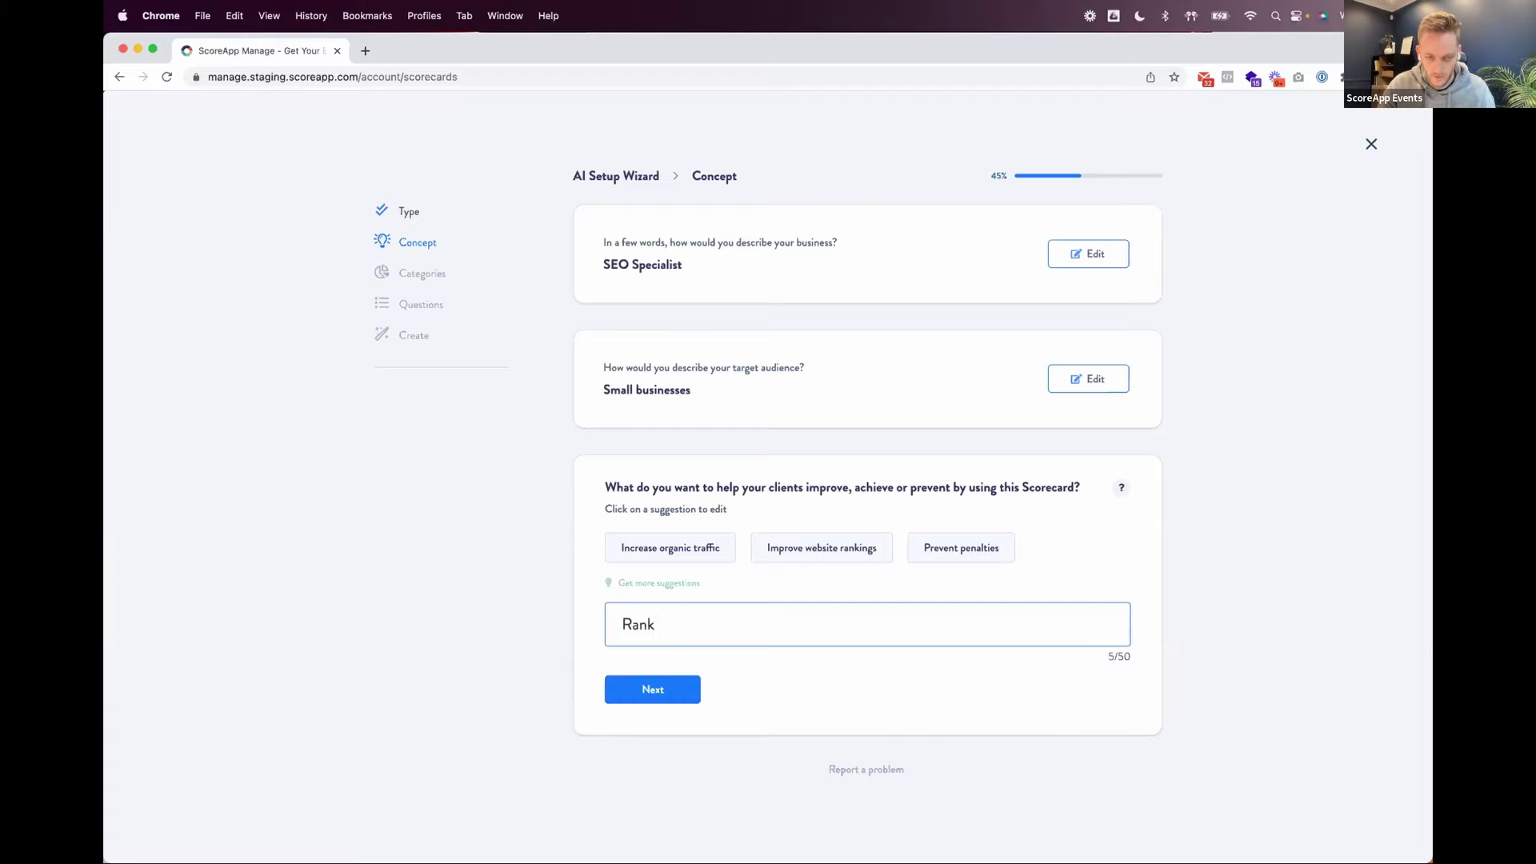
pyautogui.write('on page 1')
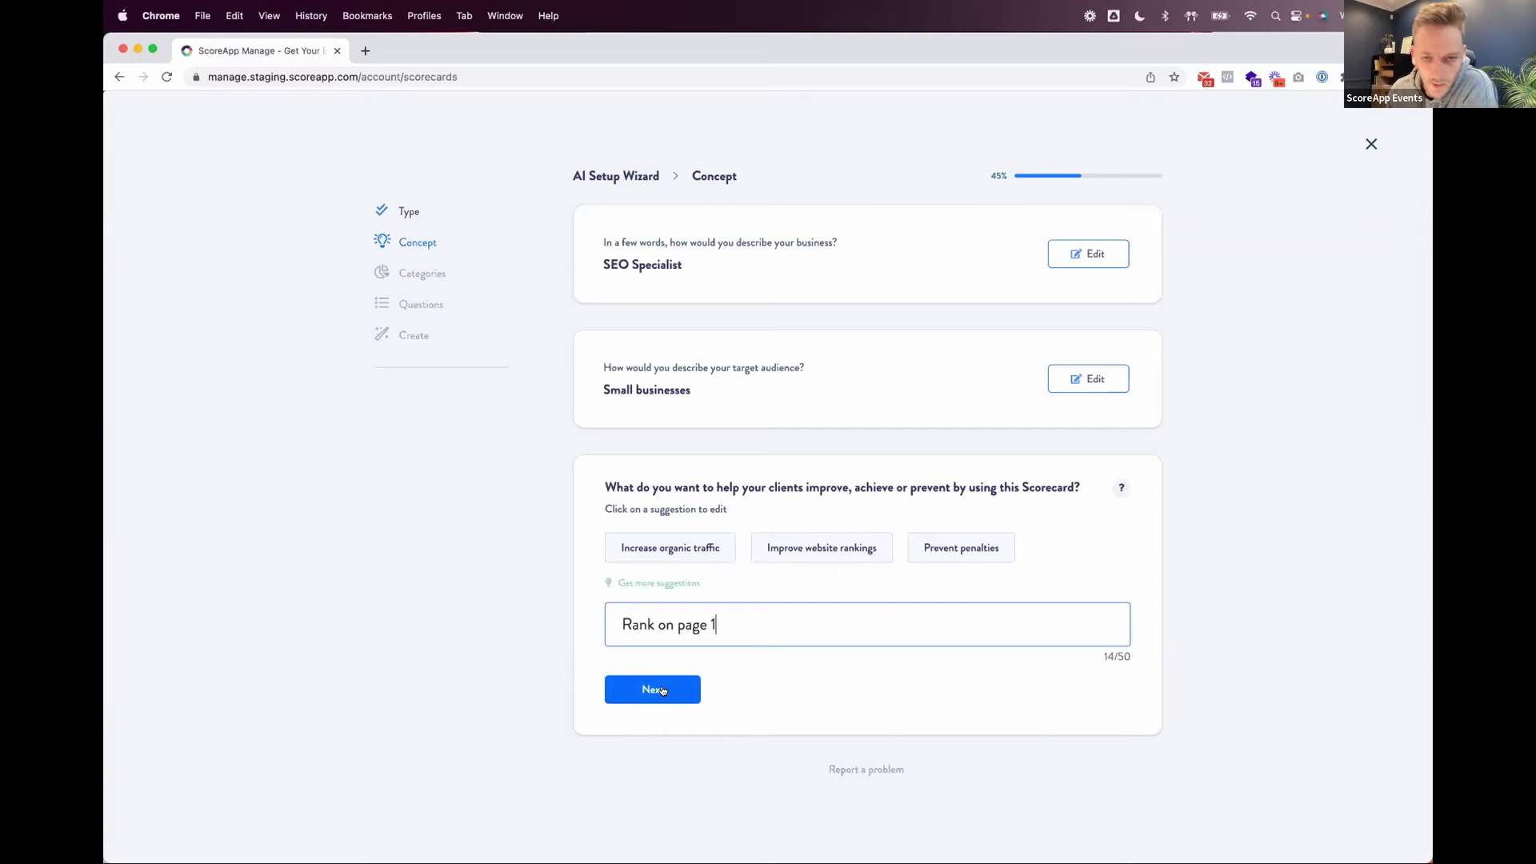
# Step: Submit the goal, load more concept ideas and choose 'Rank on Page 1: Ready or Not?'
pyautogui.click(654, 691)
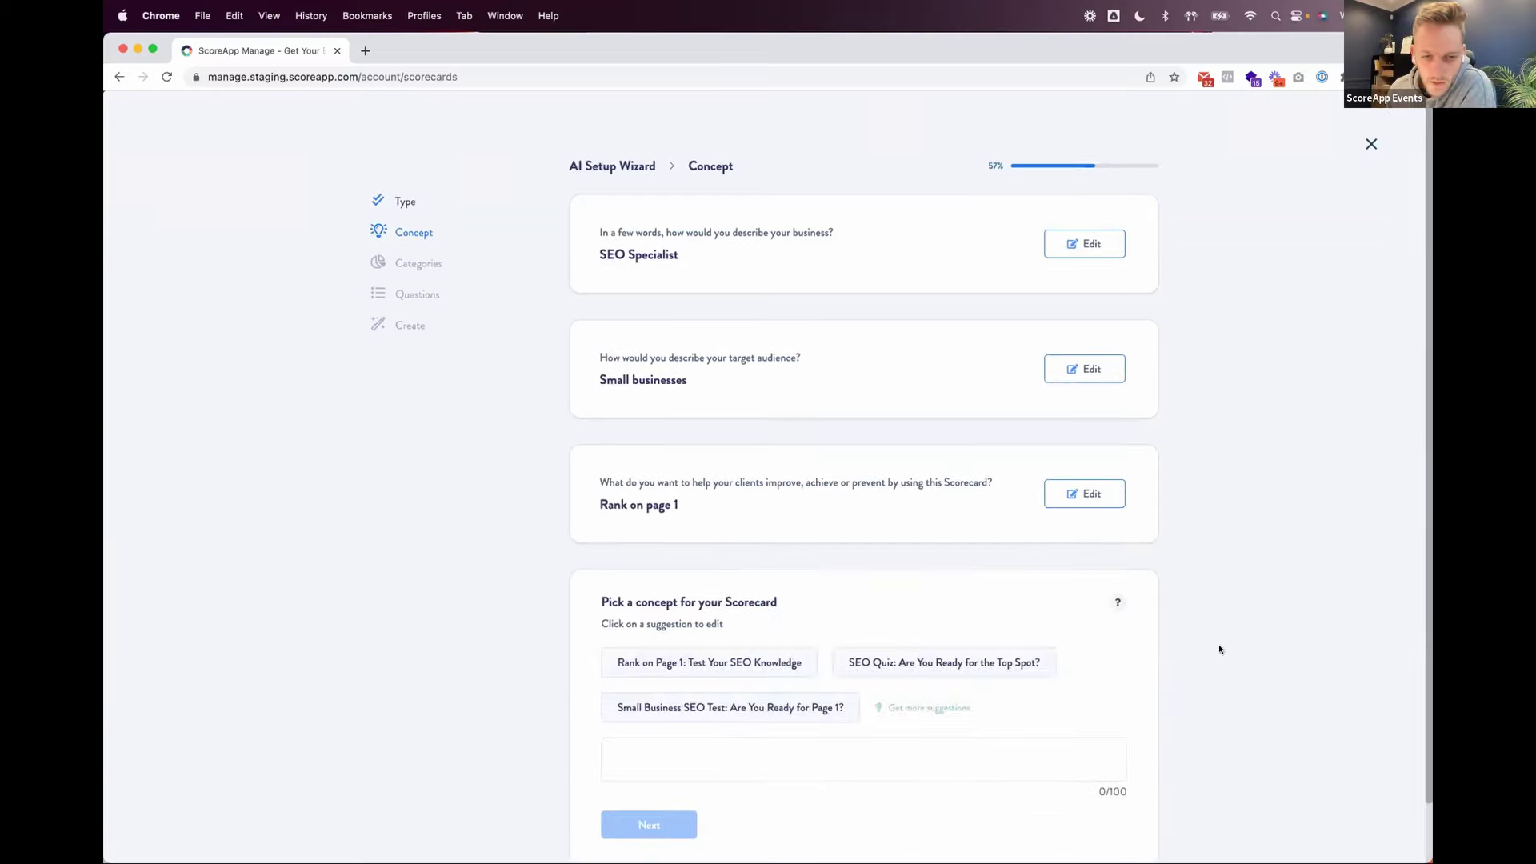
pyautogui.scroll(-2, 1220, 646)
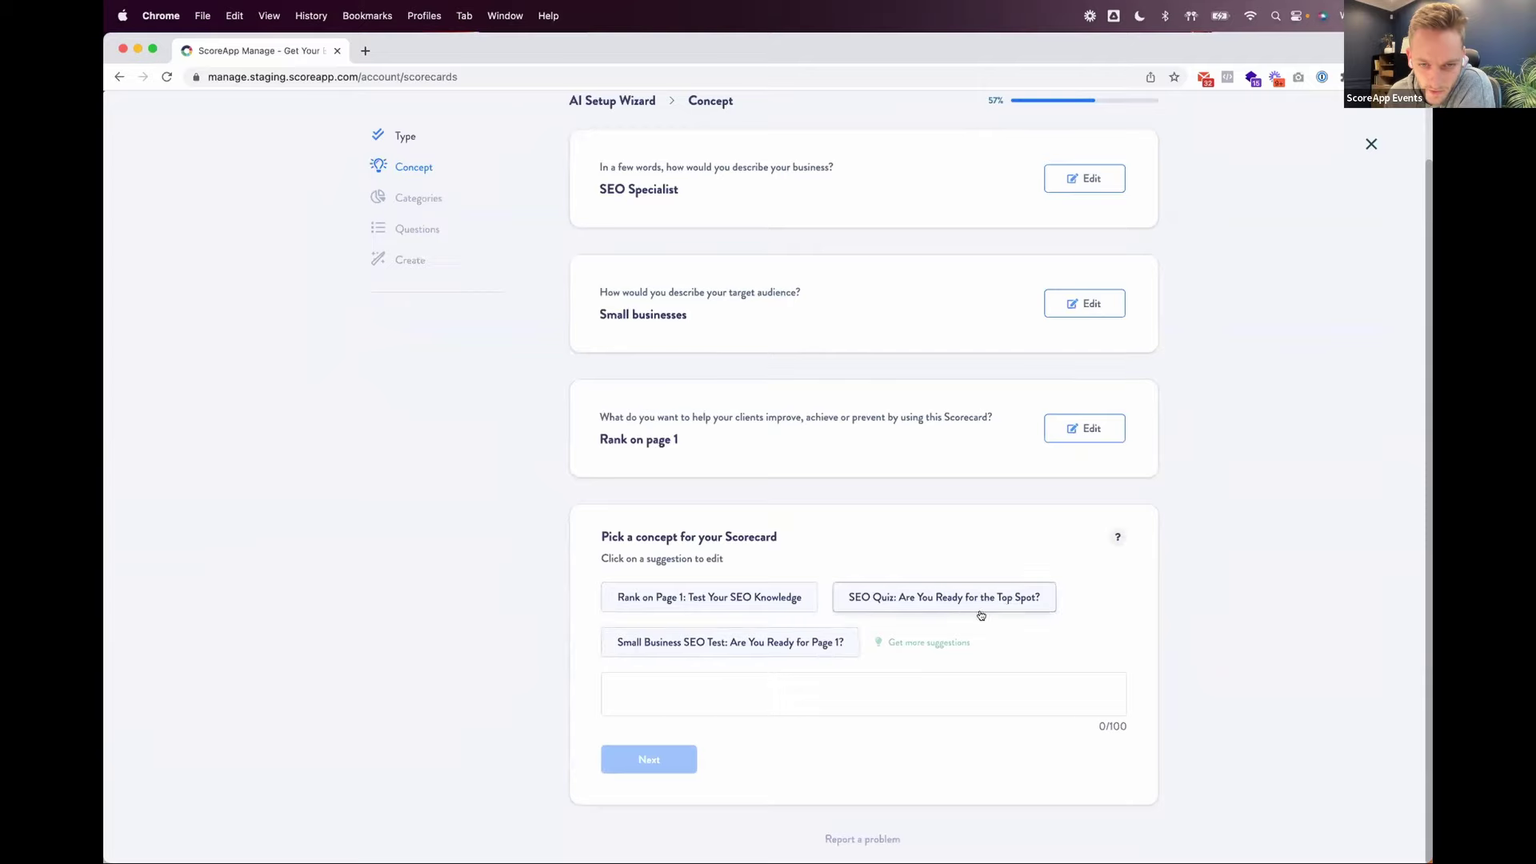
pyautogui.click(933, 640)
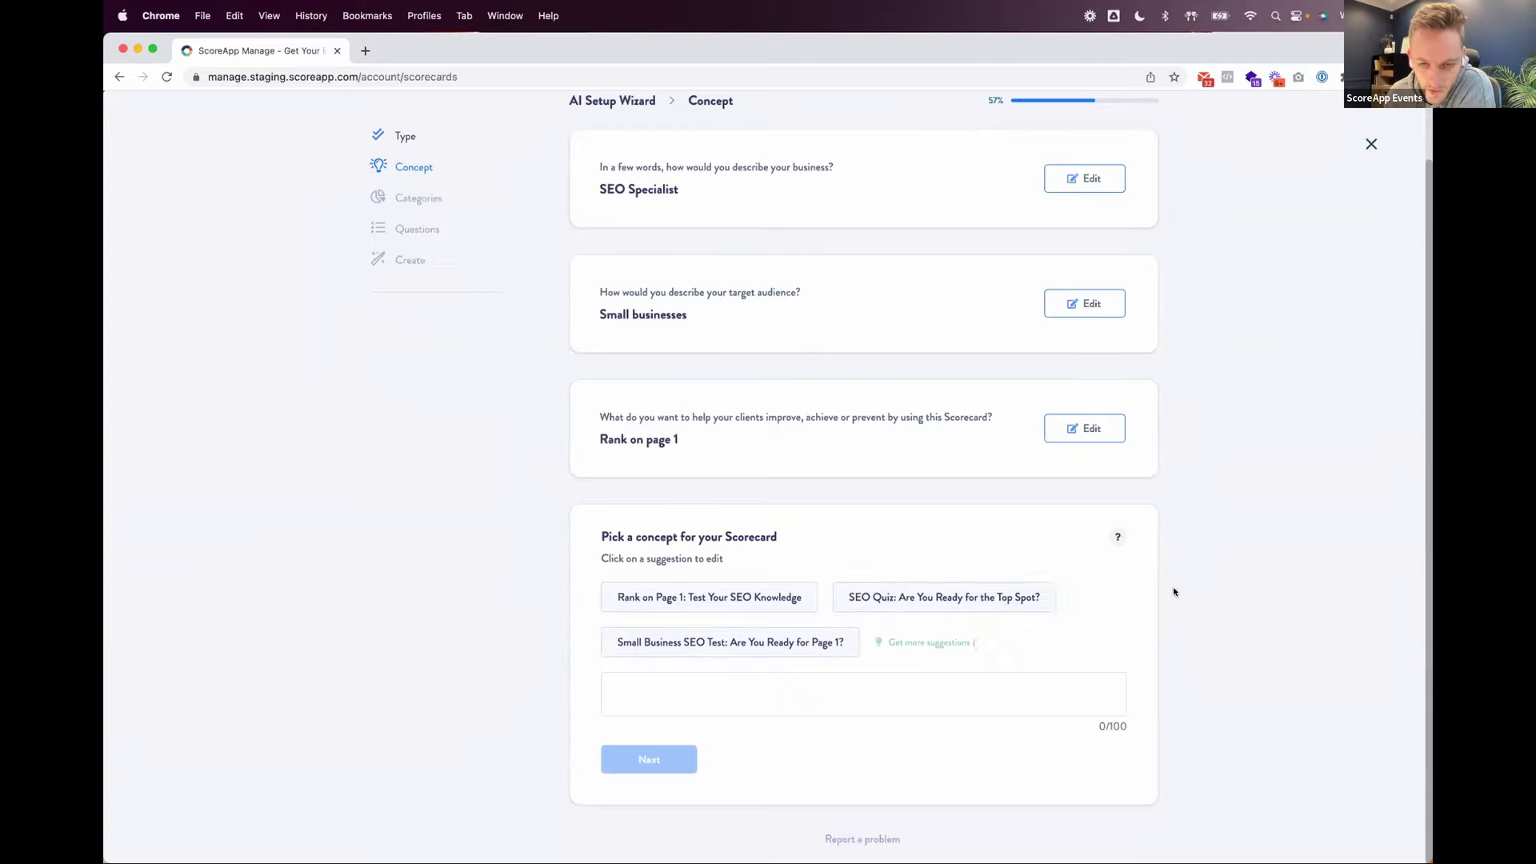
pyautogui.scroll(-2, 1176, 591)
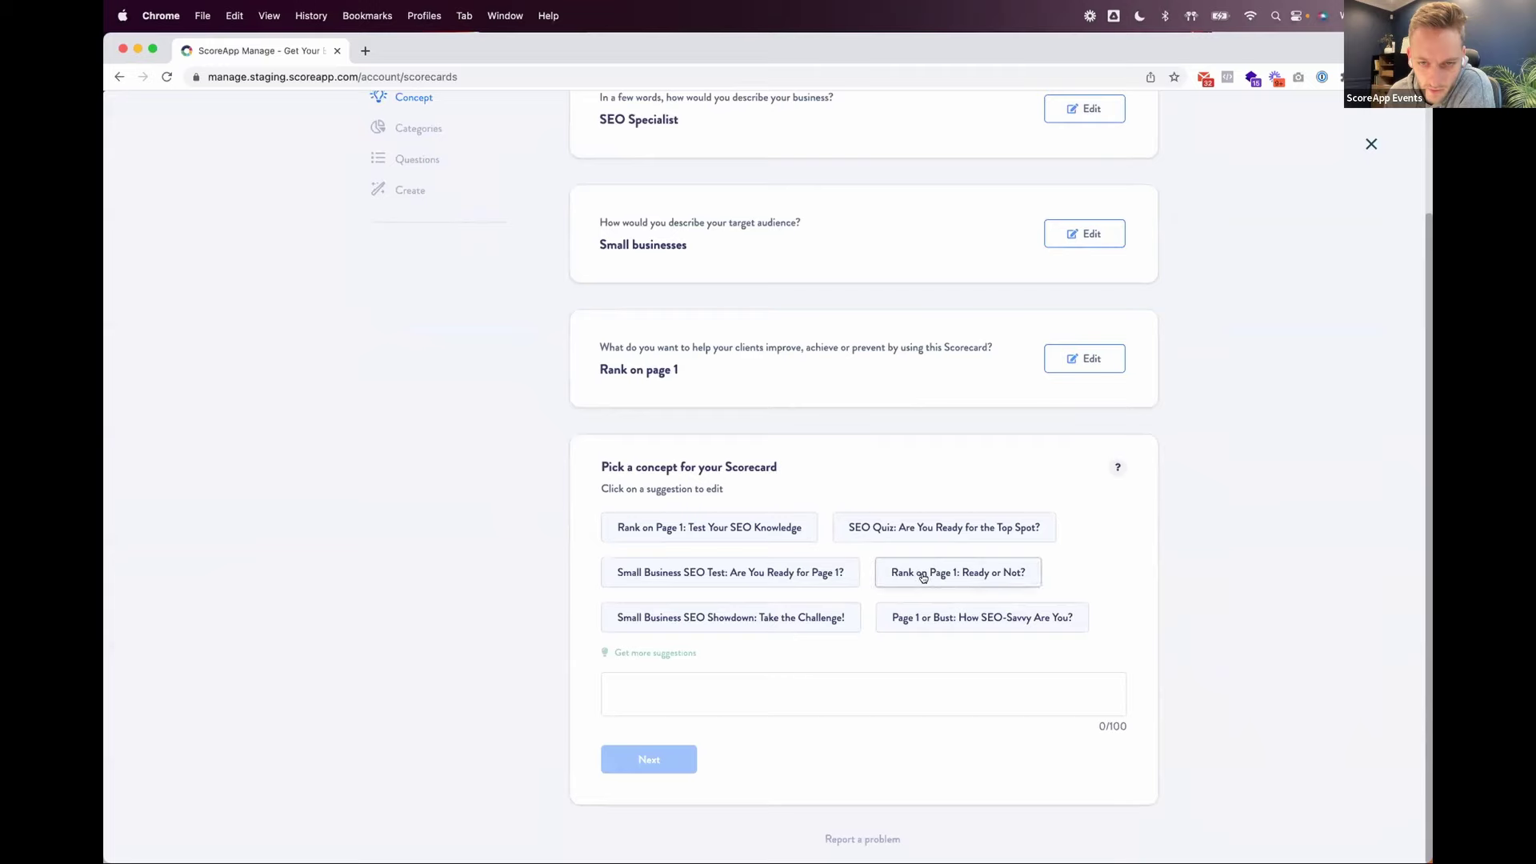
pyautogui.click(948, 576)
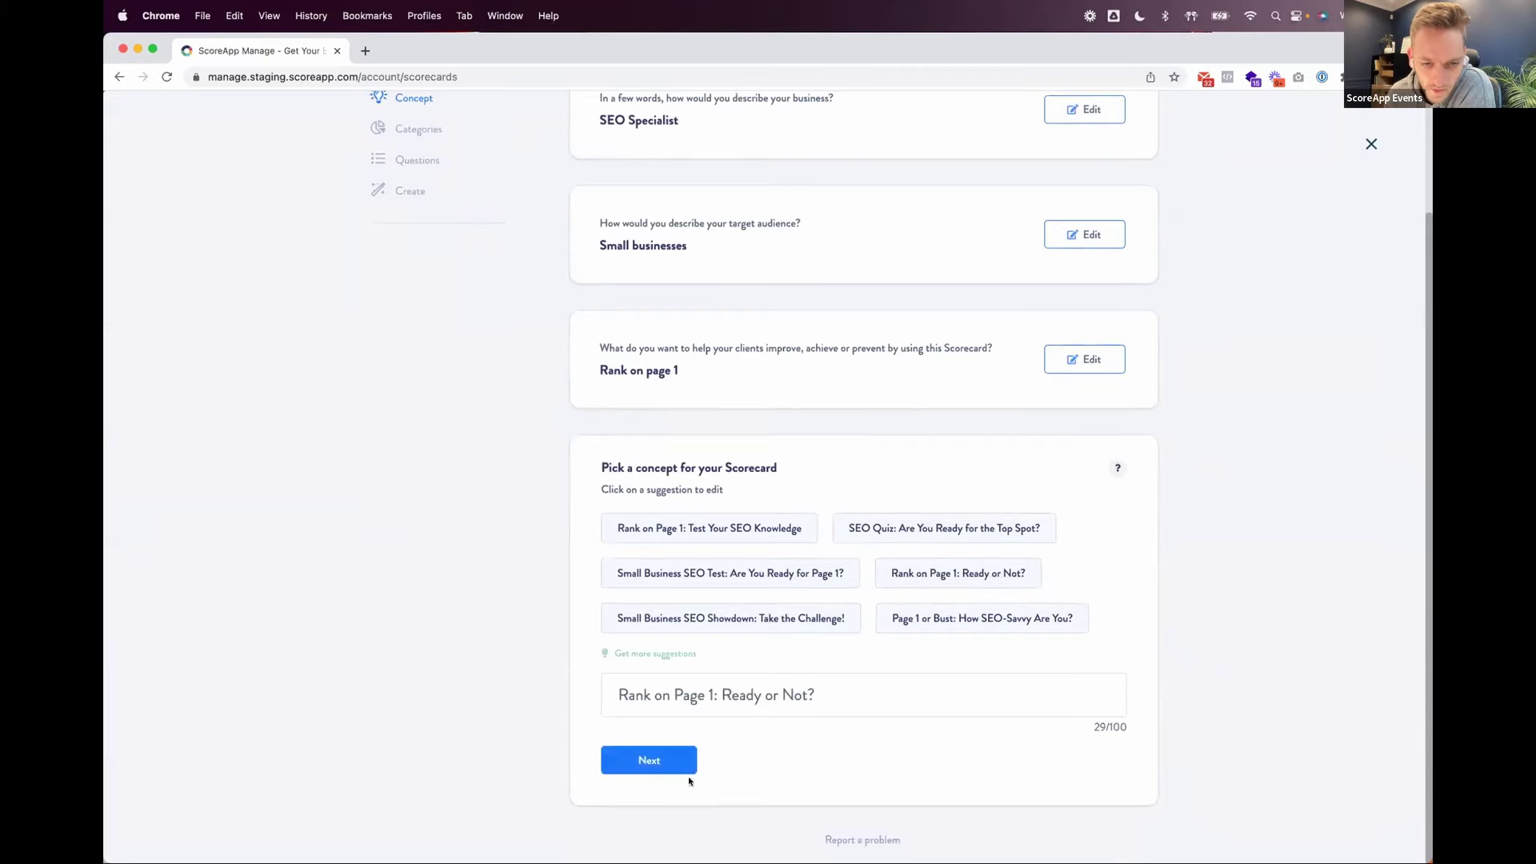
pyautogui.click(640, 762)
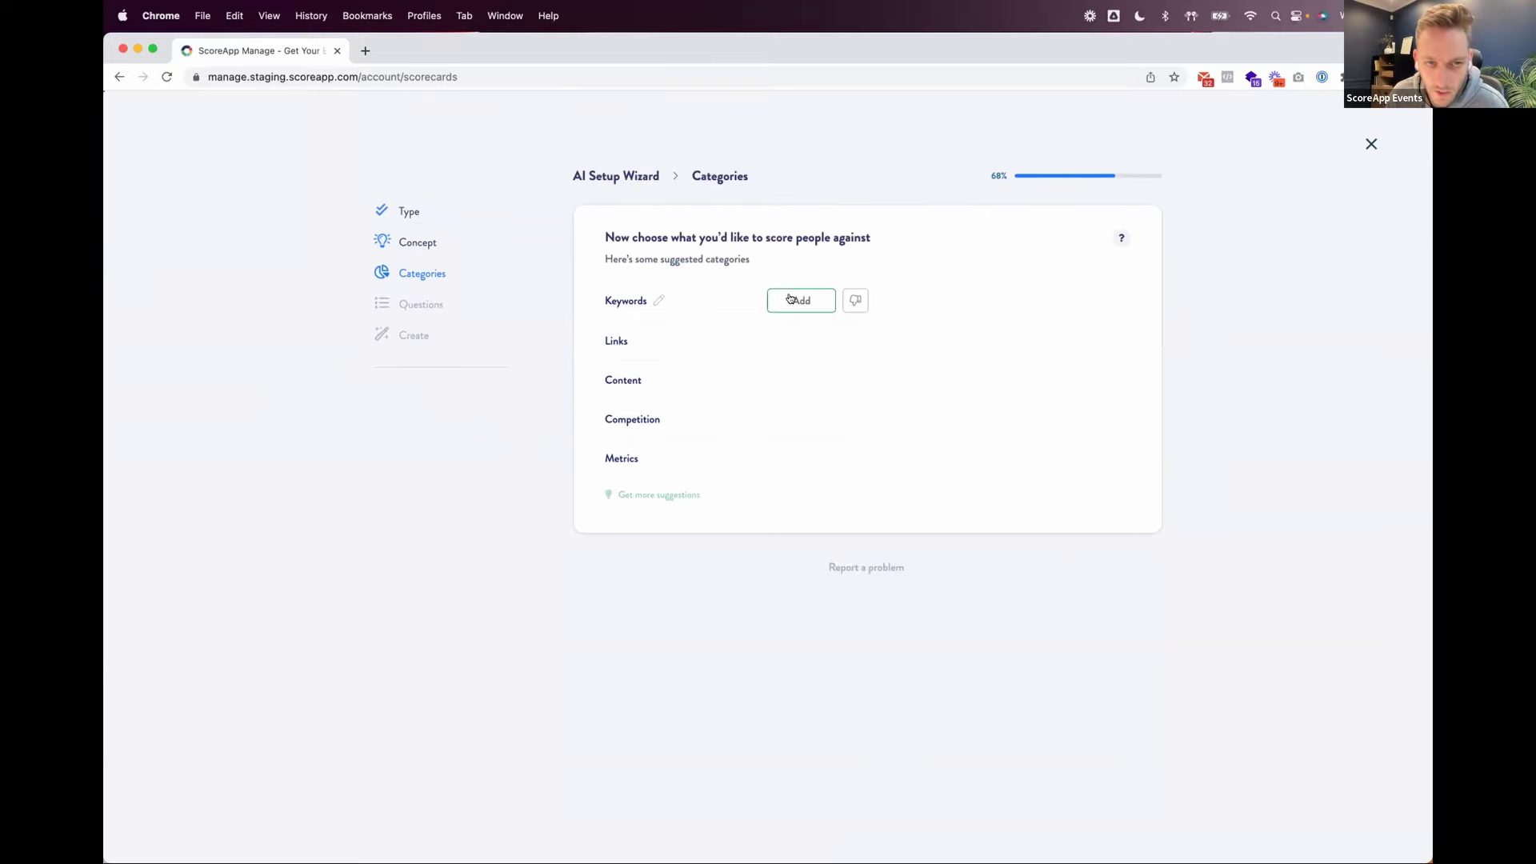
# Step: Choose Keywords, Content, Competition and Page Speed as the scoring categories
pyautogui.click(790, 300)
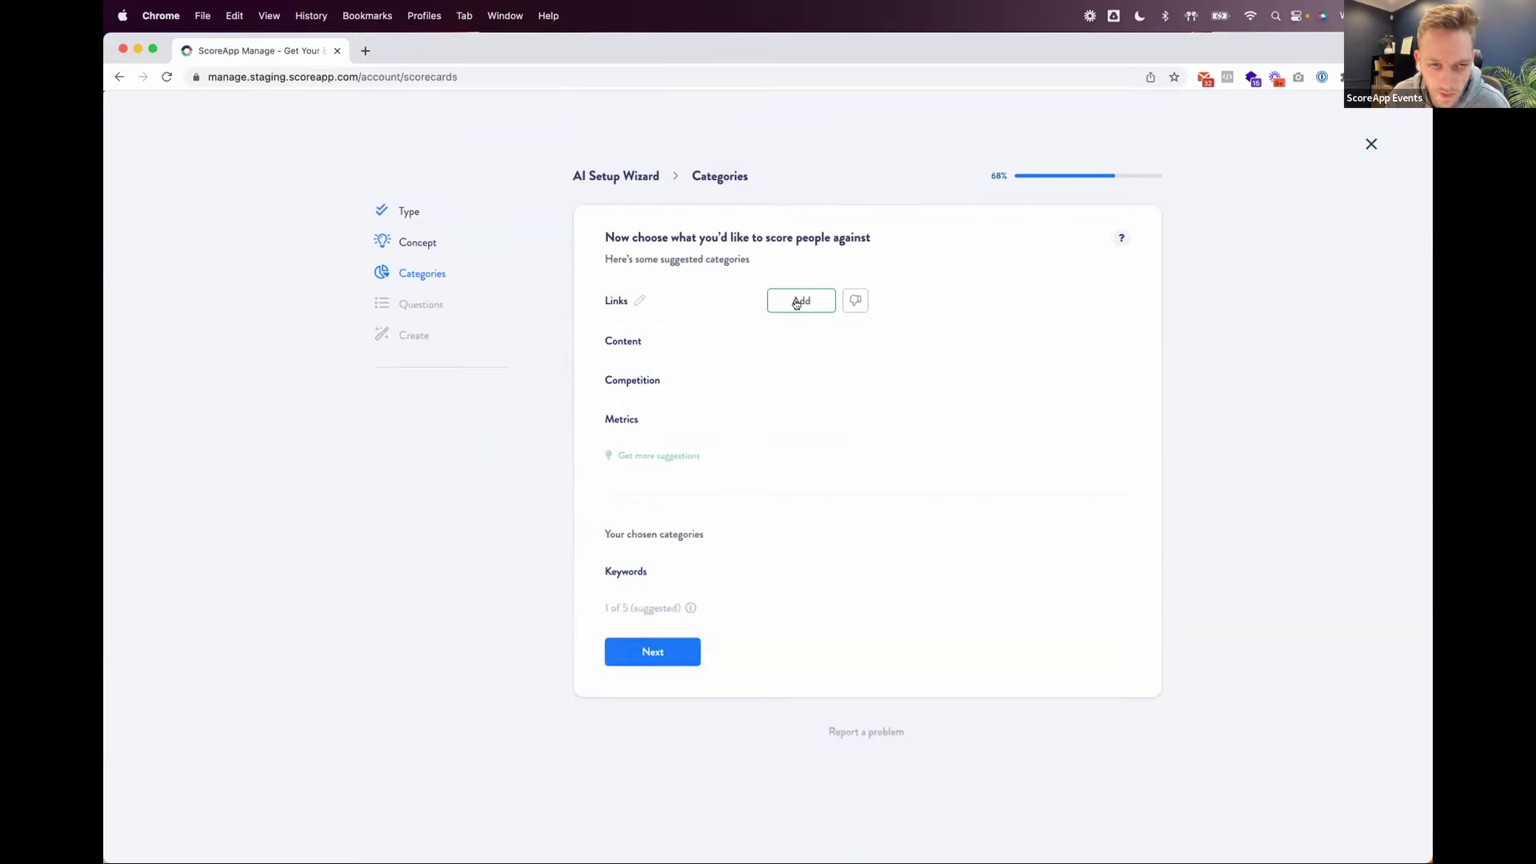
pyautogui.click(790, 341)
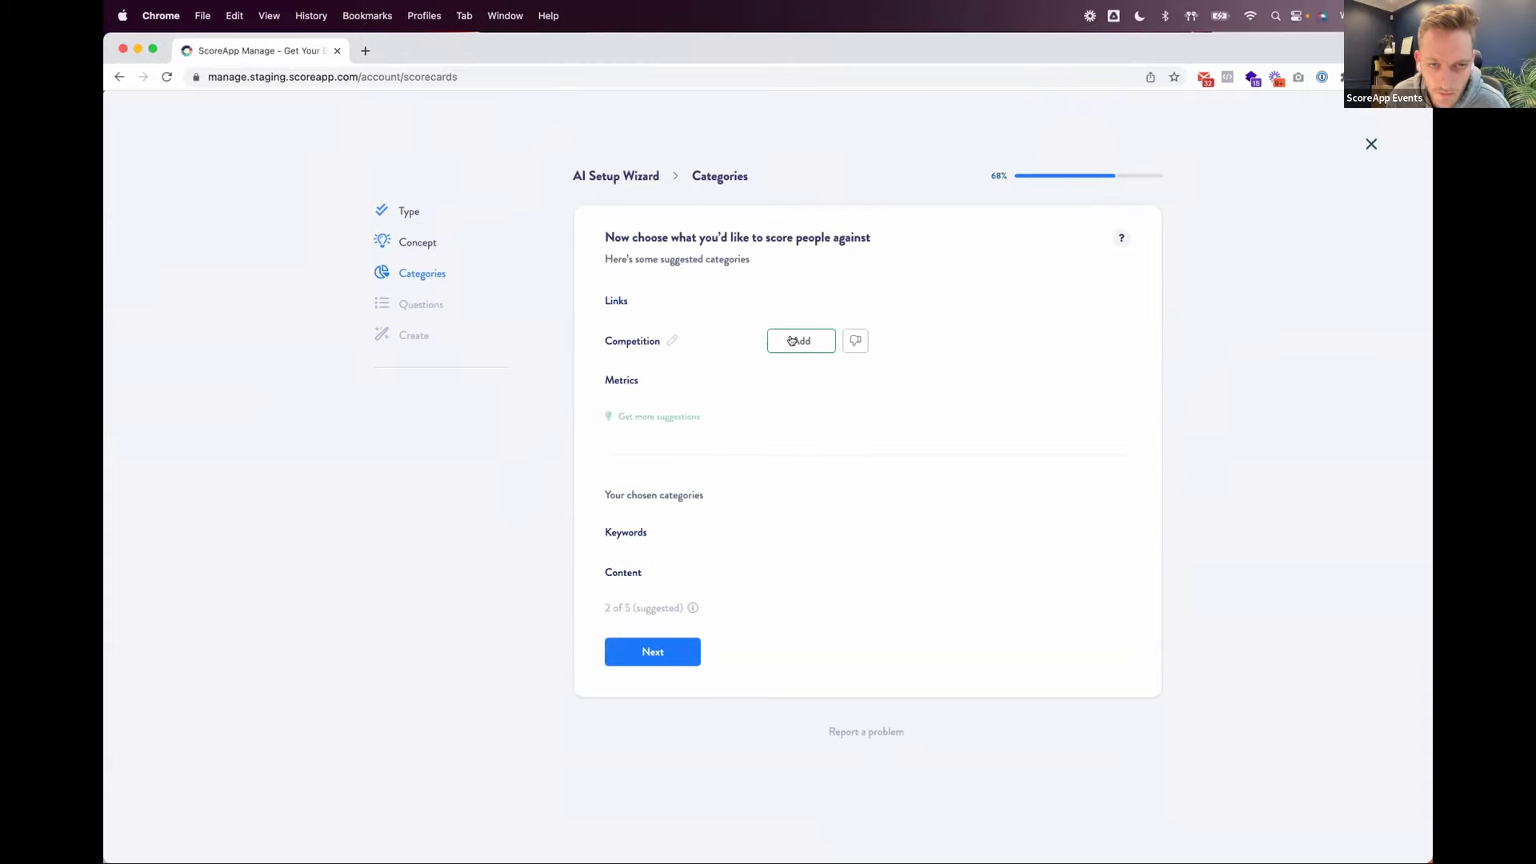
pyautogui.click(792, 341)
pyautogui.click(693, 376)
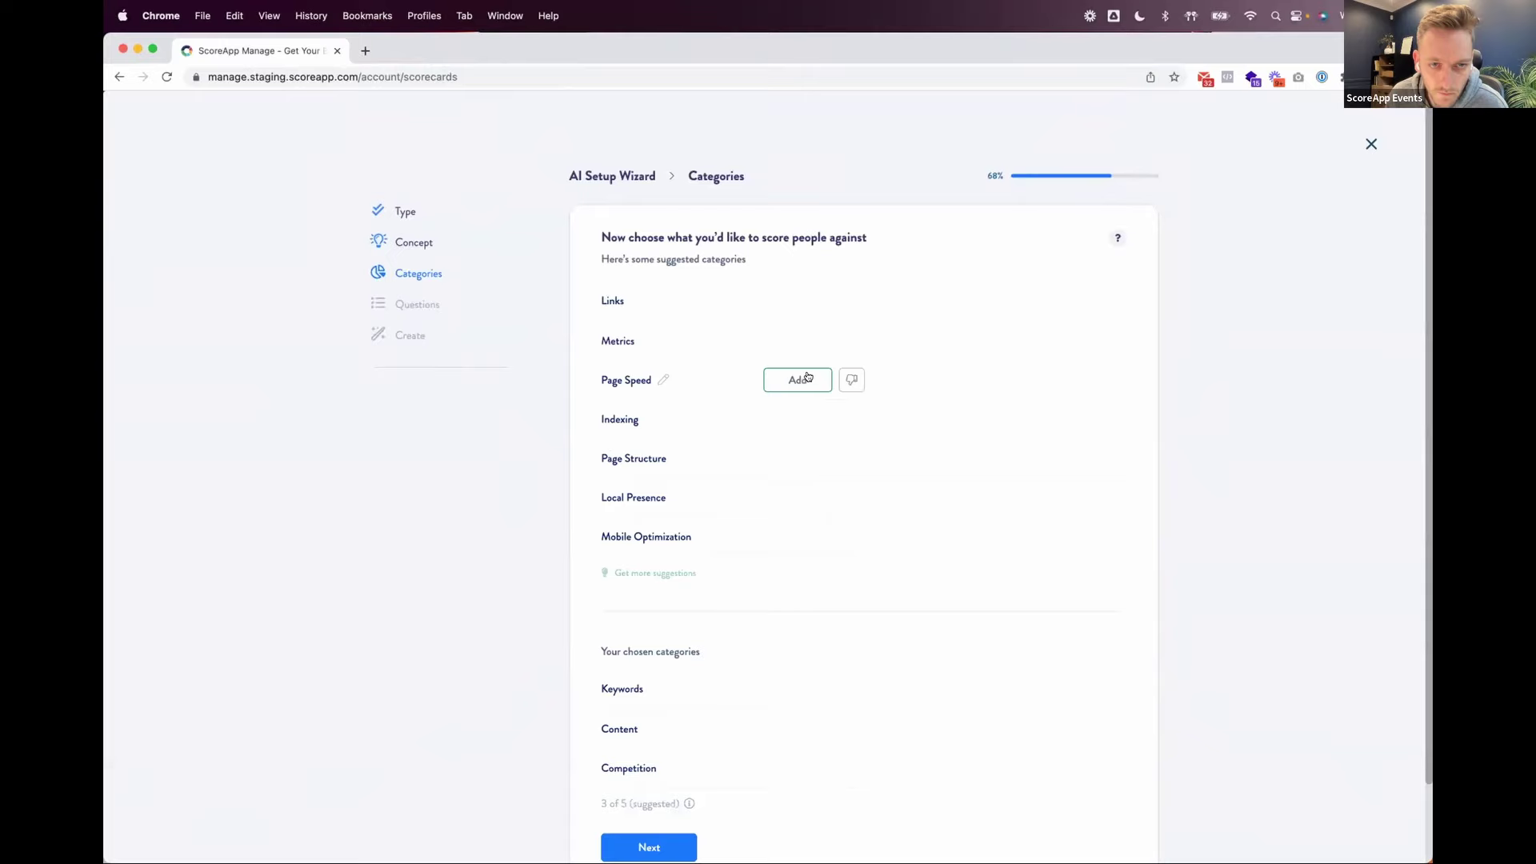
pyautogui.click(790, 380)
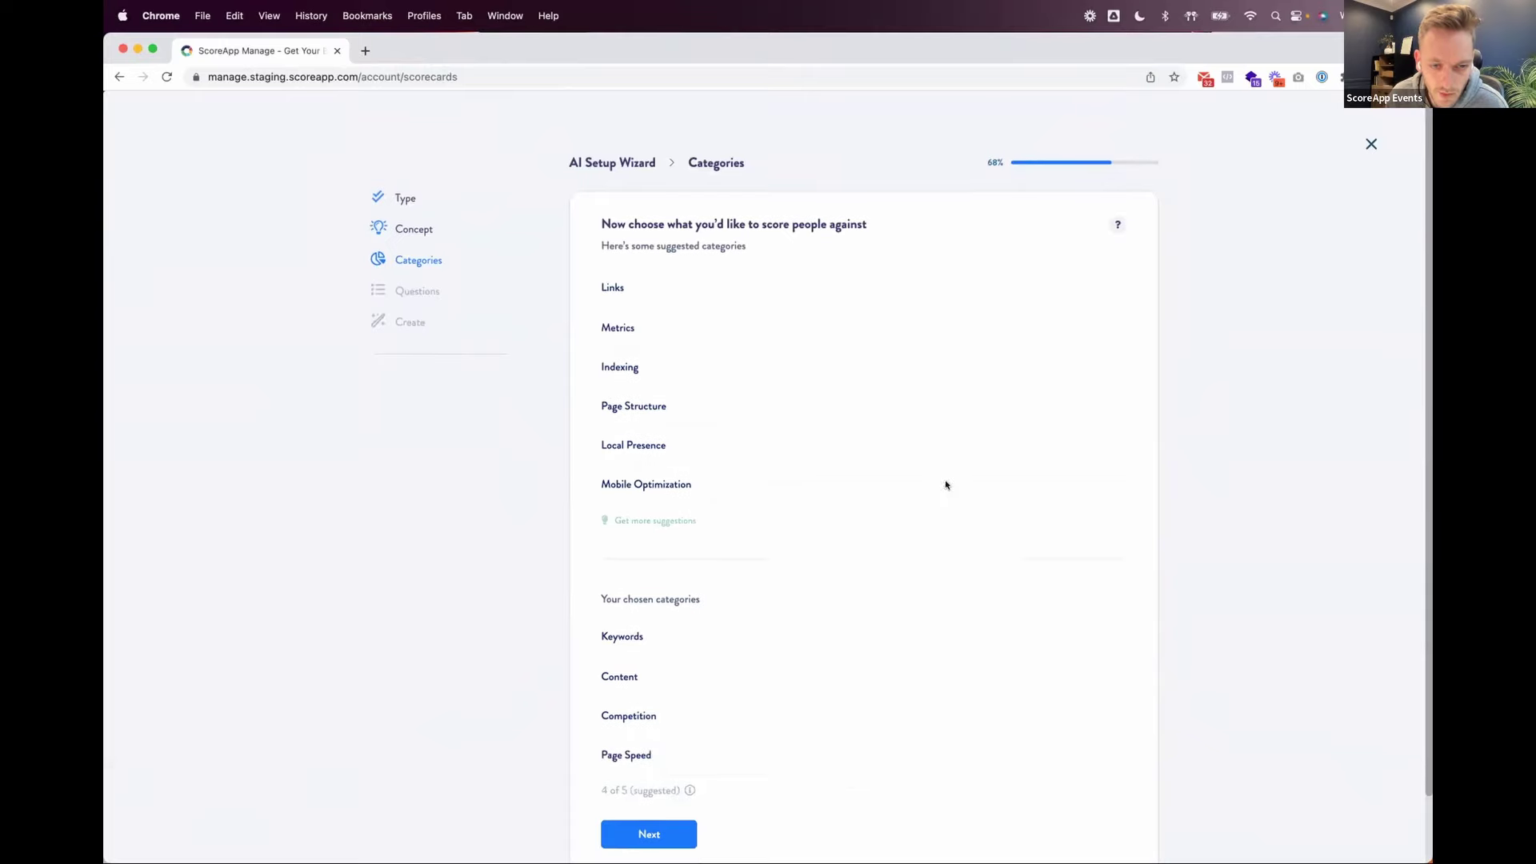
pyautogui.scroll(-2, 944, 496)
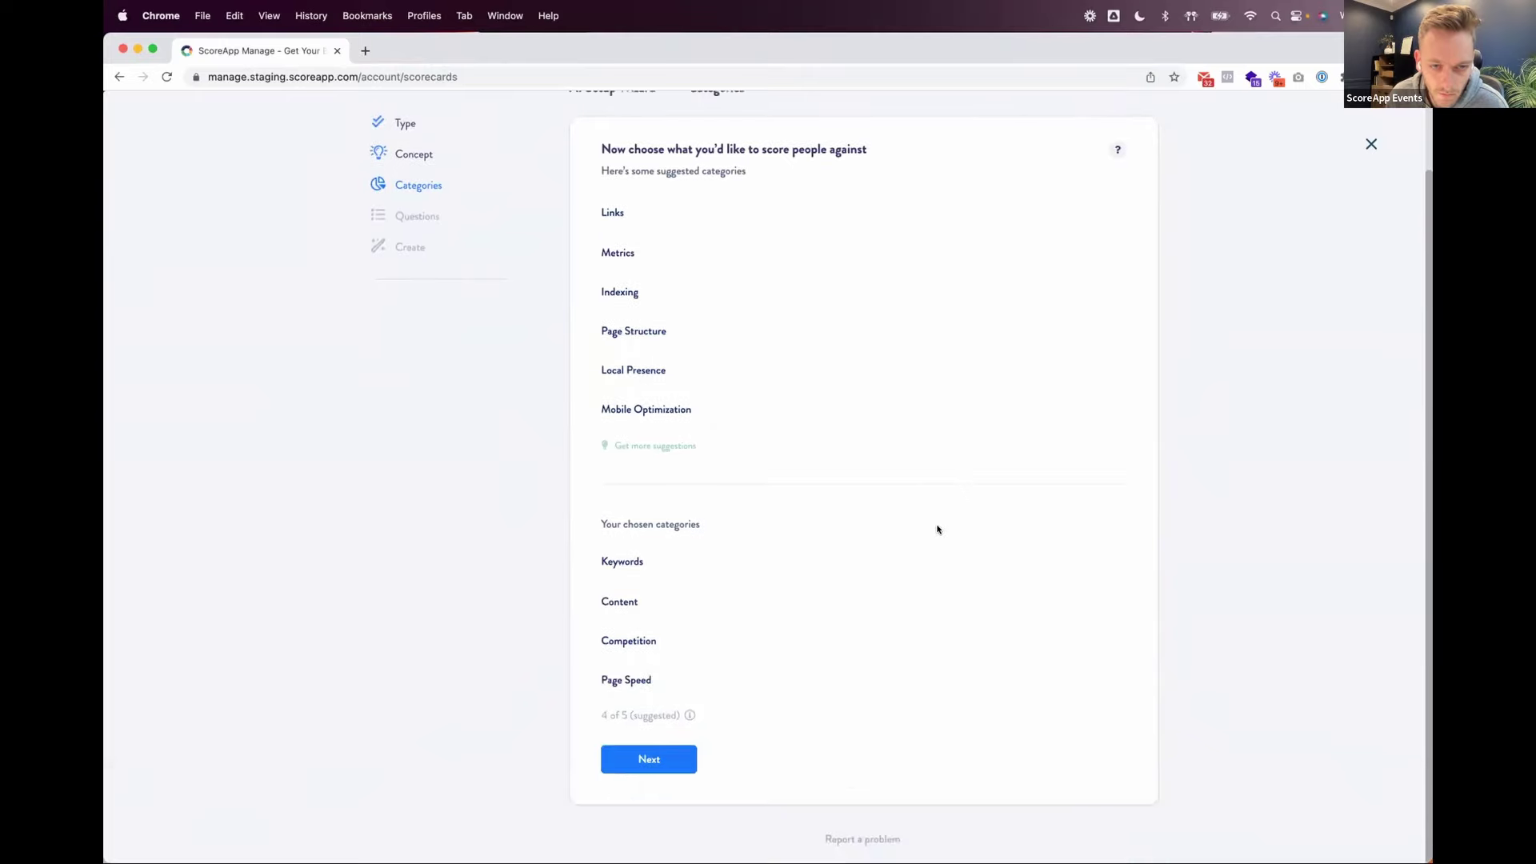
pyautogui.click(660, 761)
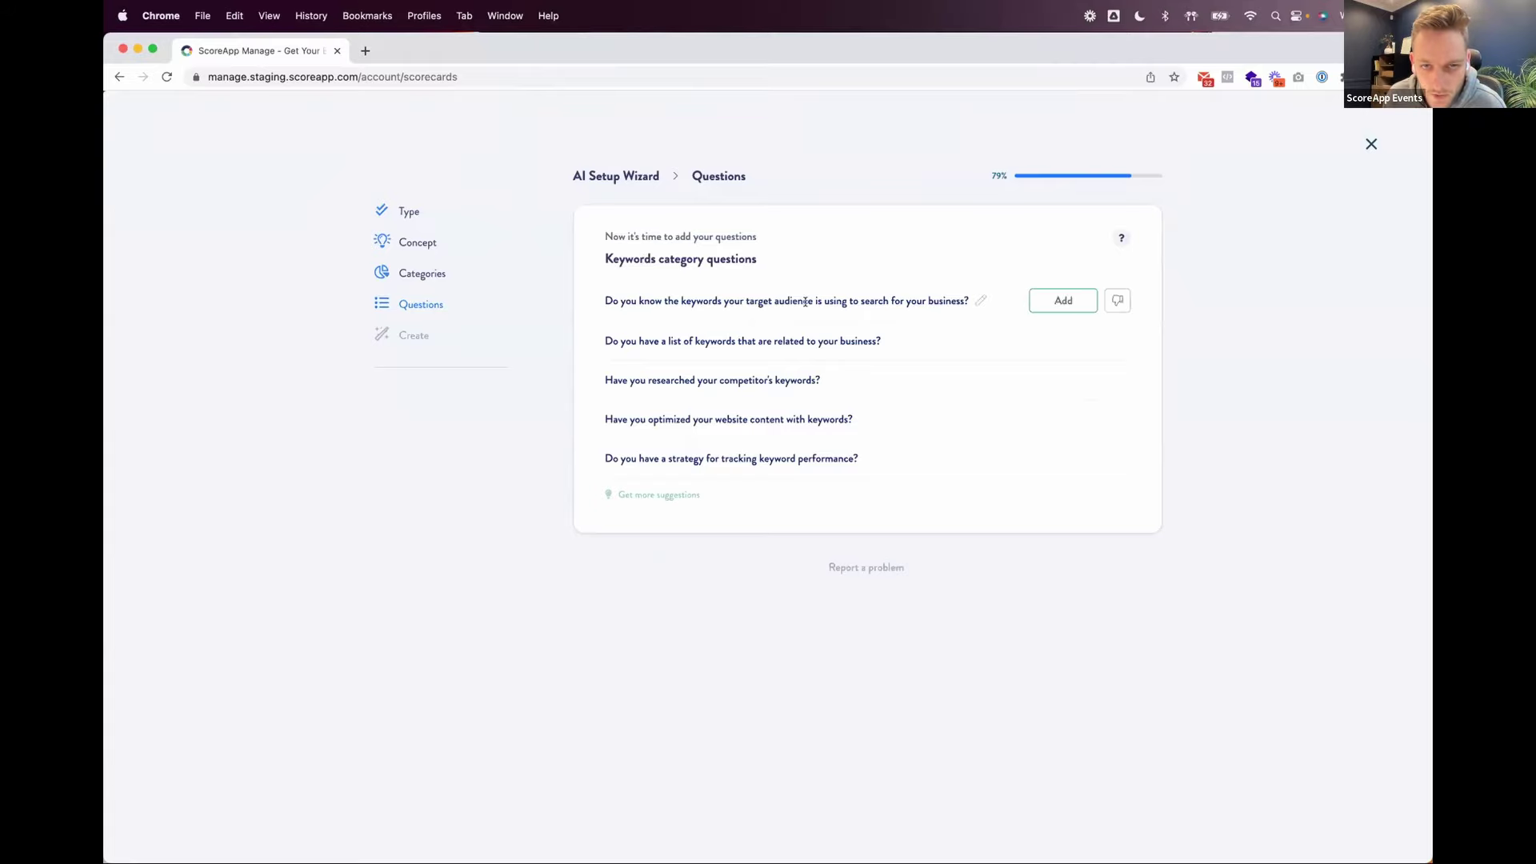
# Step: Add four Keywords questions: target-audience keywords, related keywords, performance tracking and content optimization
pyautogui.click(1063, 300)
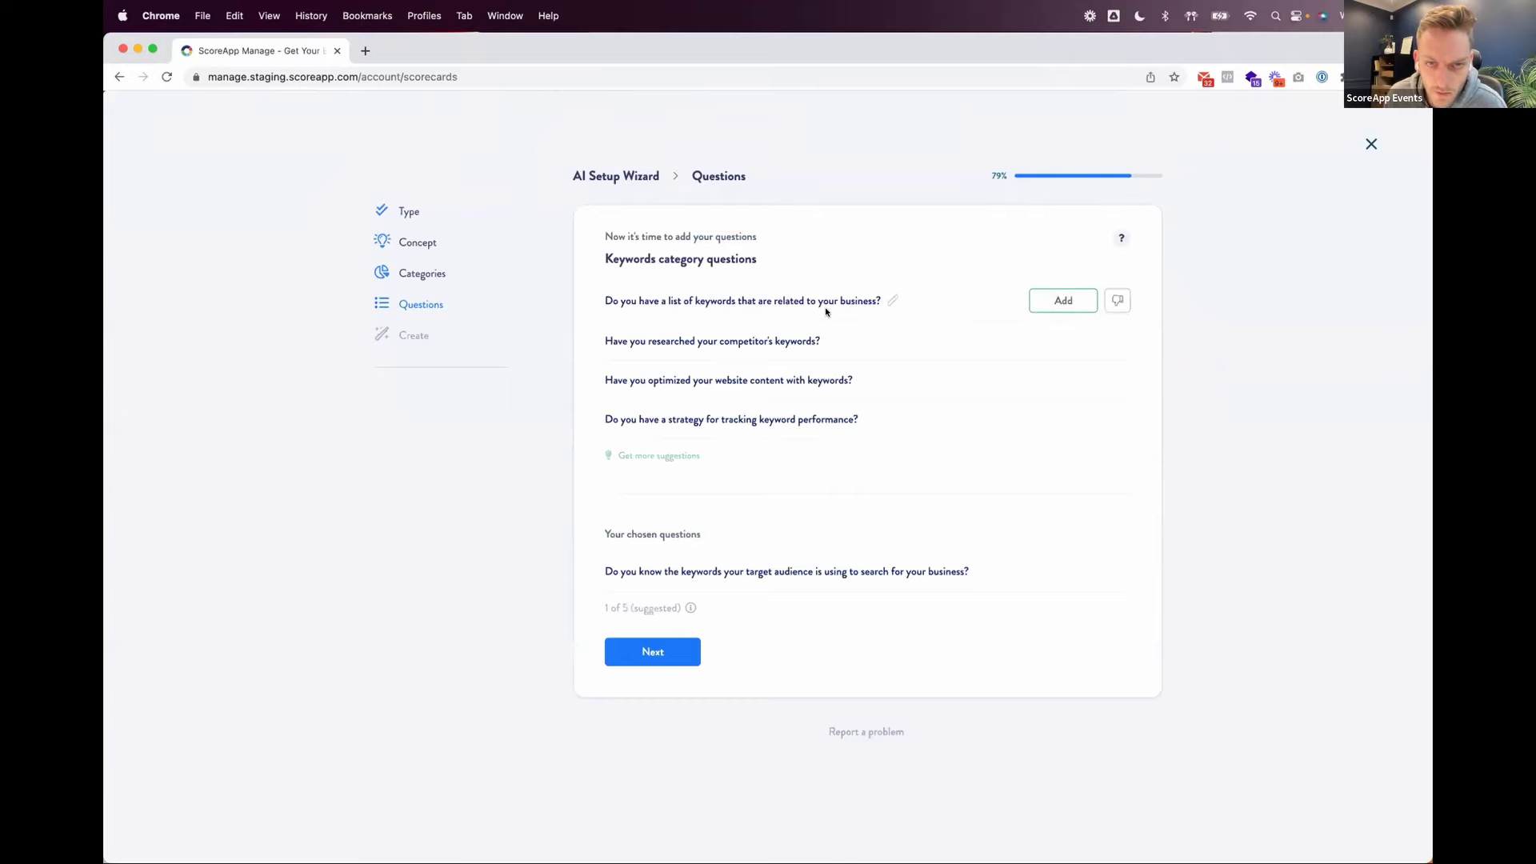
pyautogui.click(1052, 304)
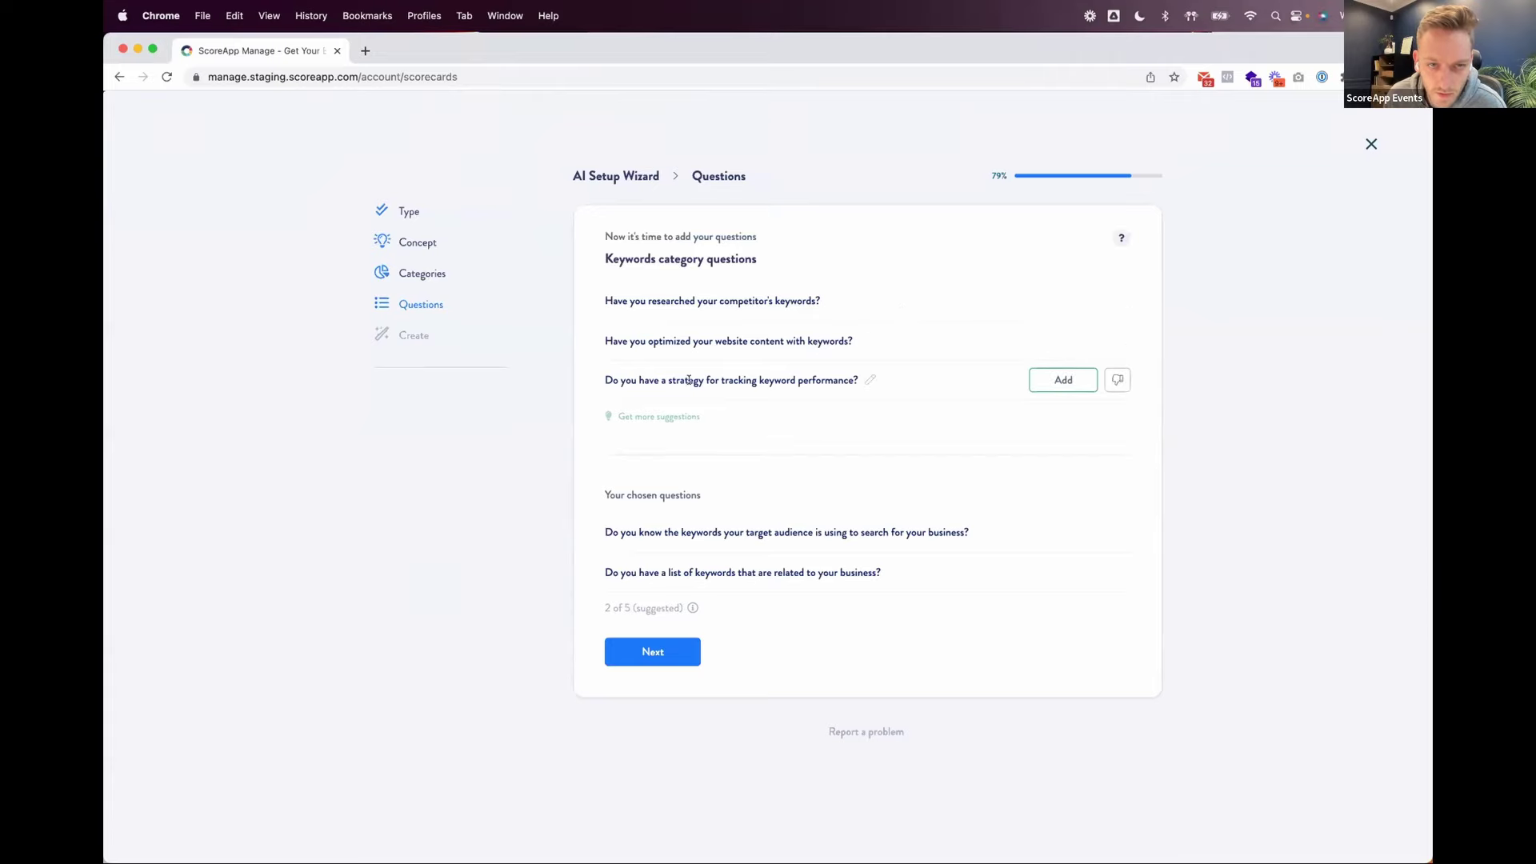
pyautogui.click(1054, 381)
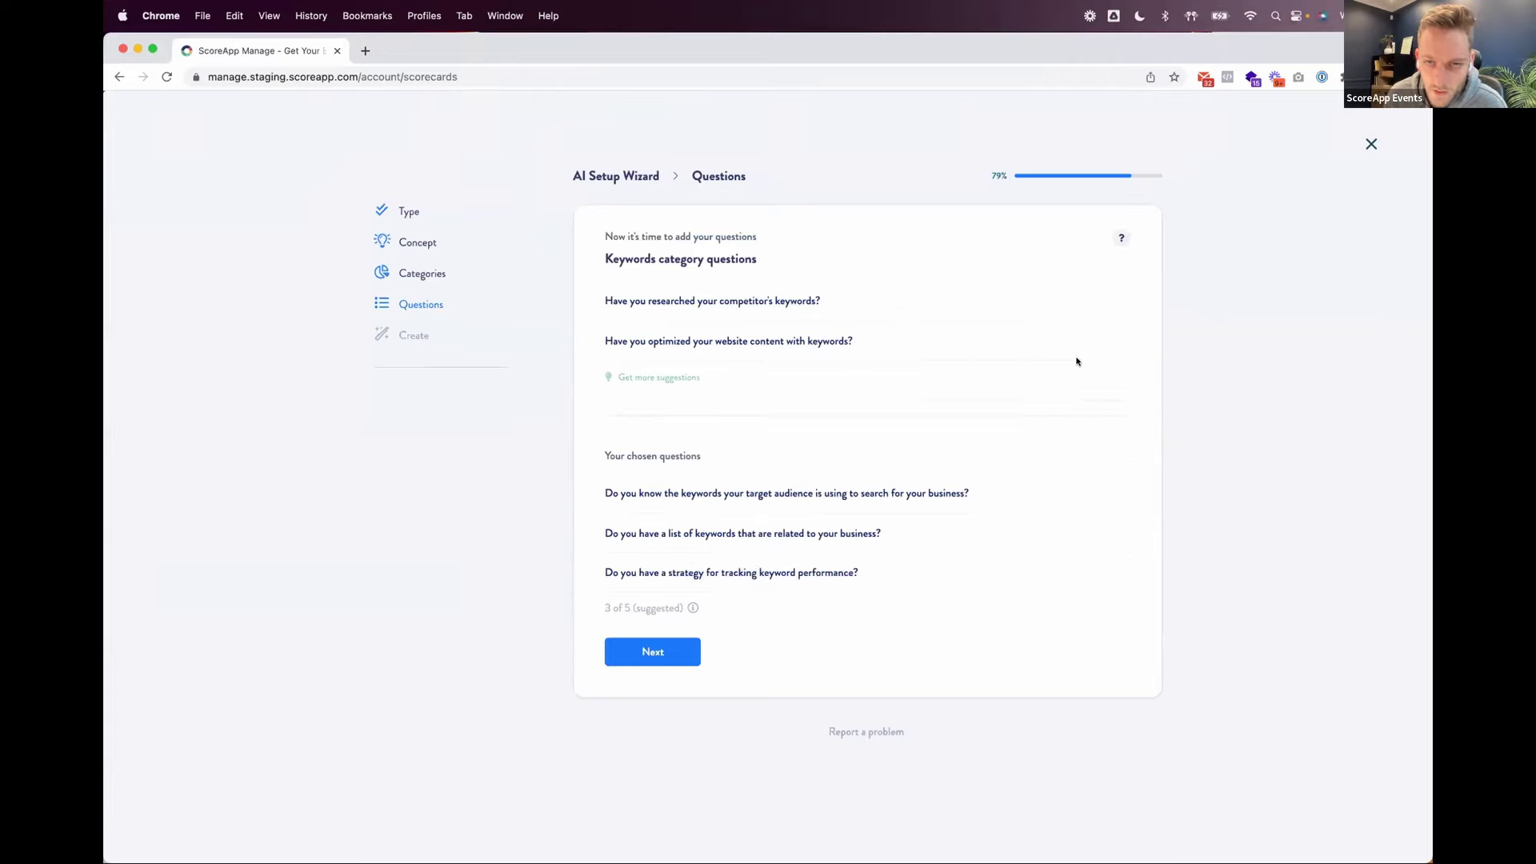
pyautogui.click(1057, 342)
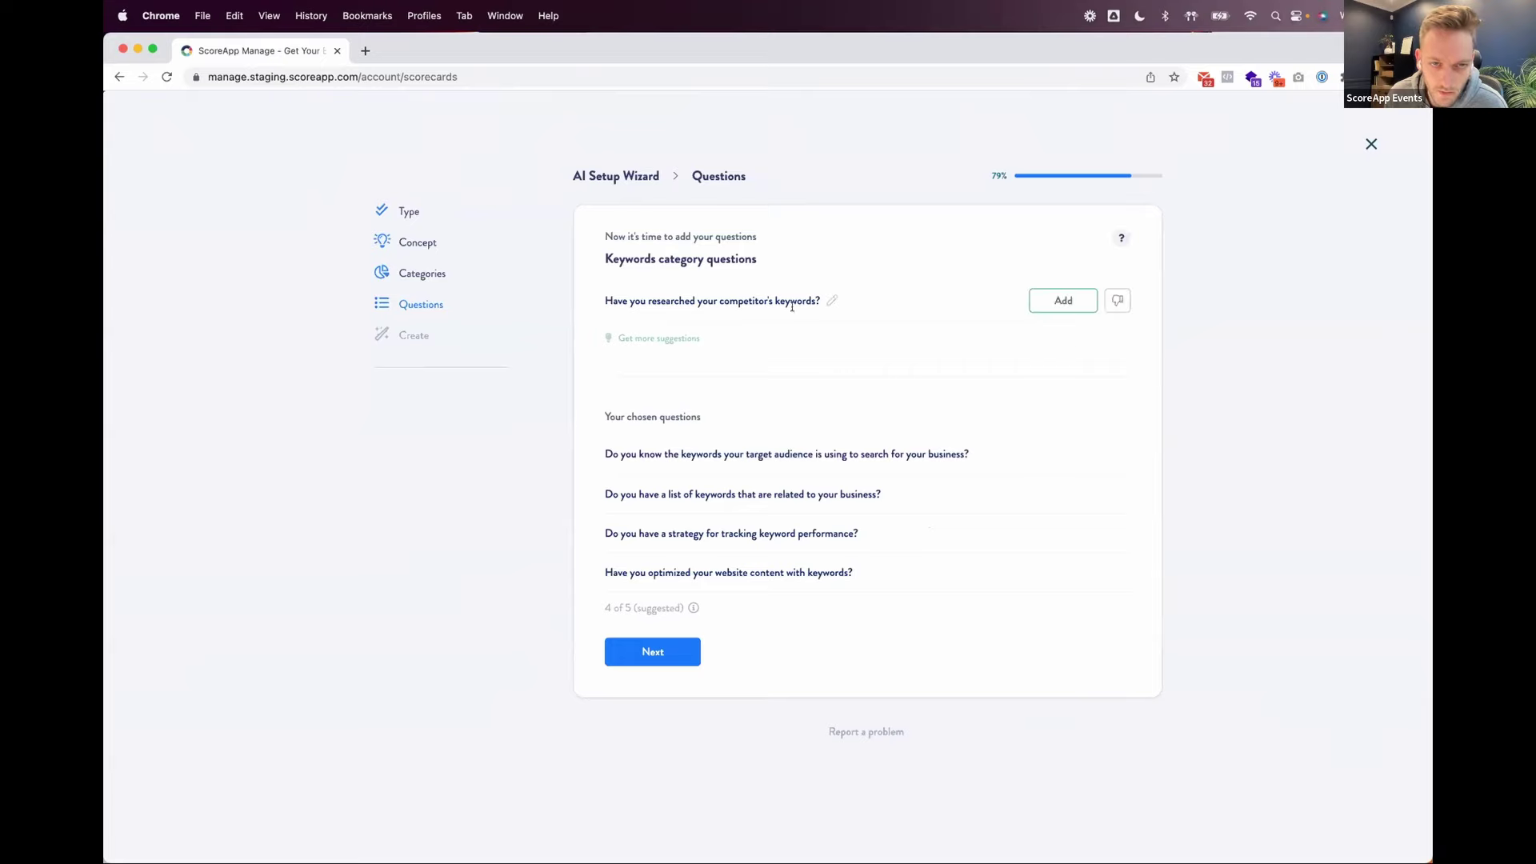
pyautogui.click(648, 653)
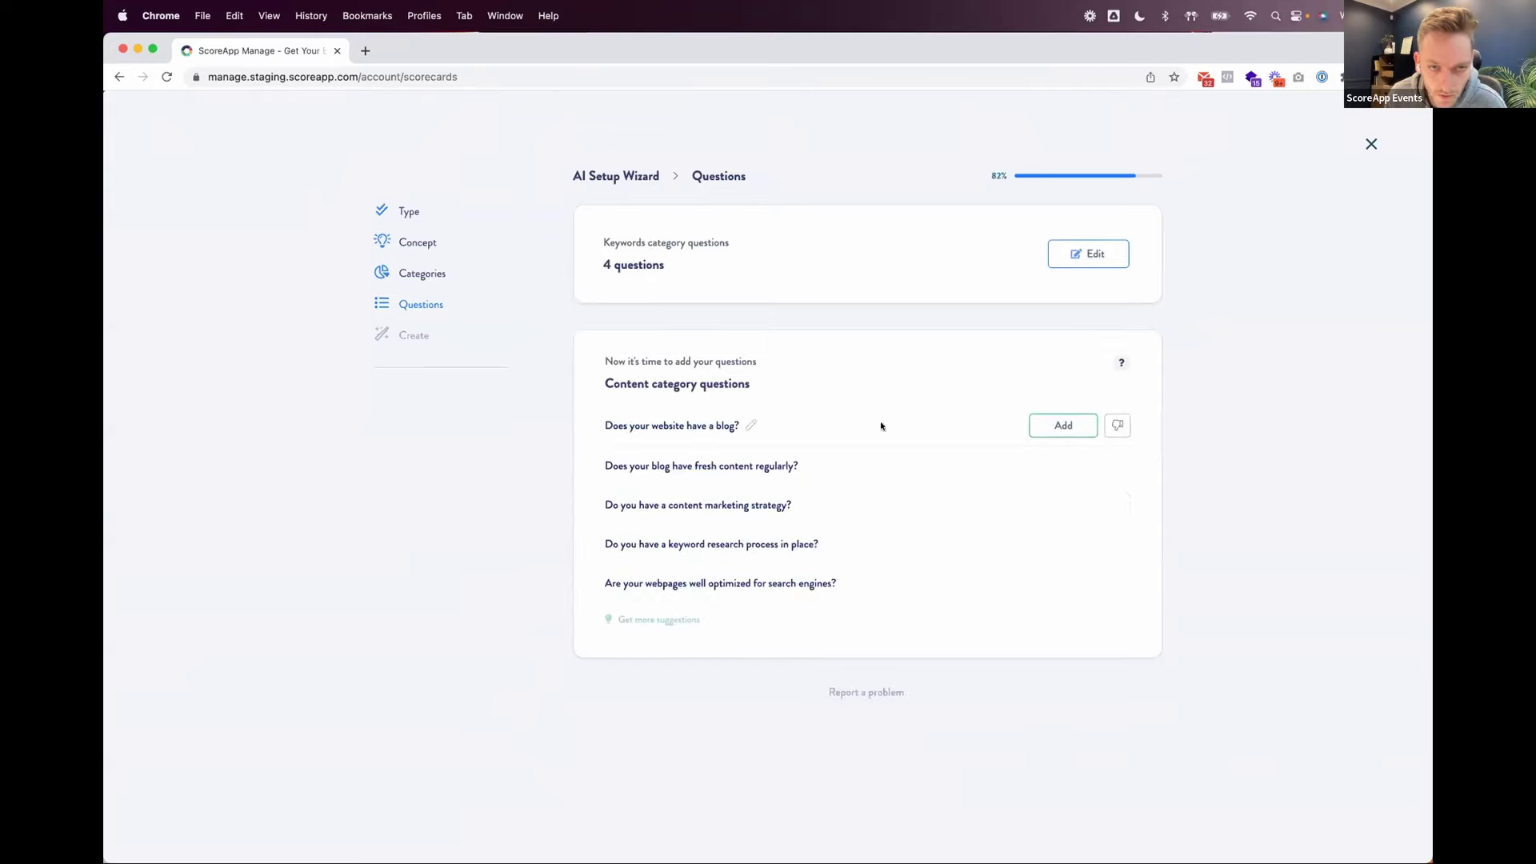
# Step: Add the blog, fresh blog content and content marketing strategy questions to Content
pyautogui.click(1060, 425)
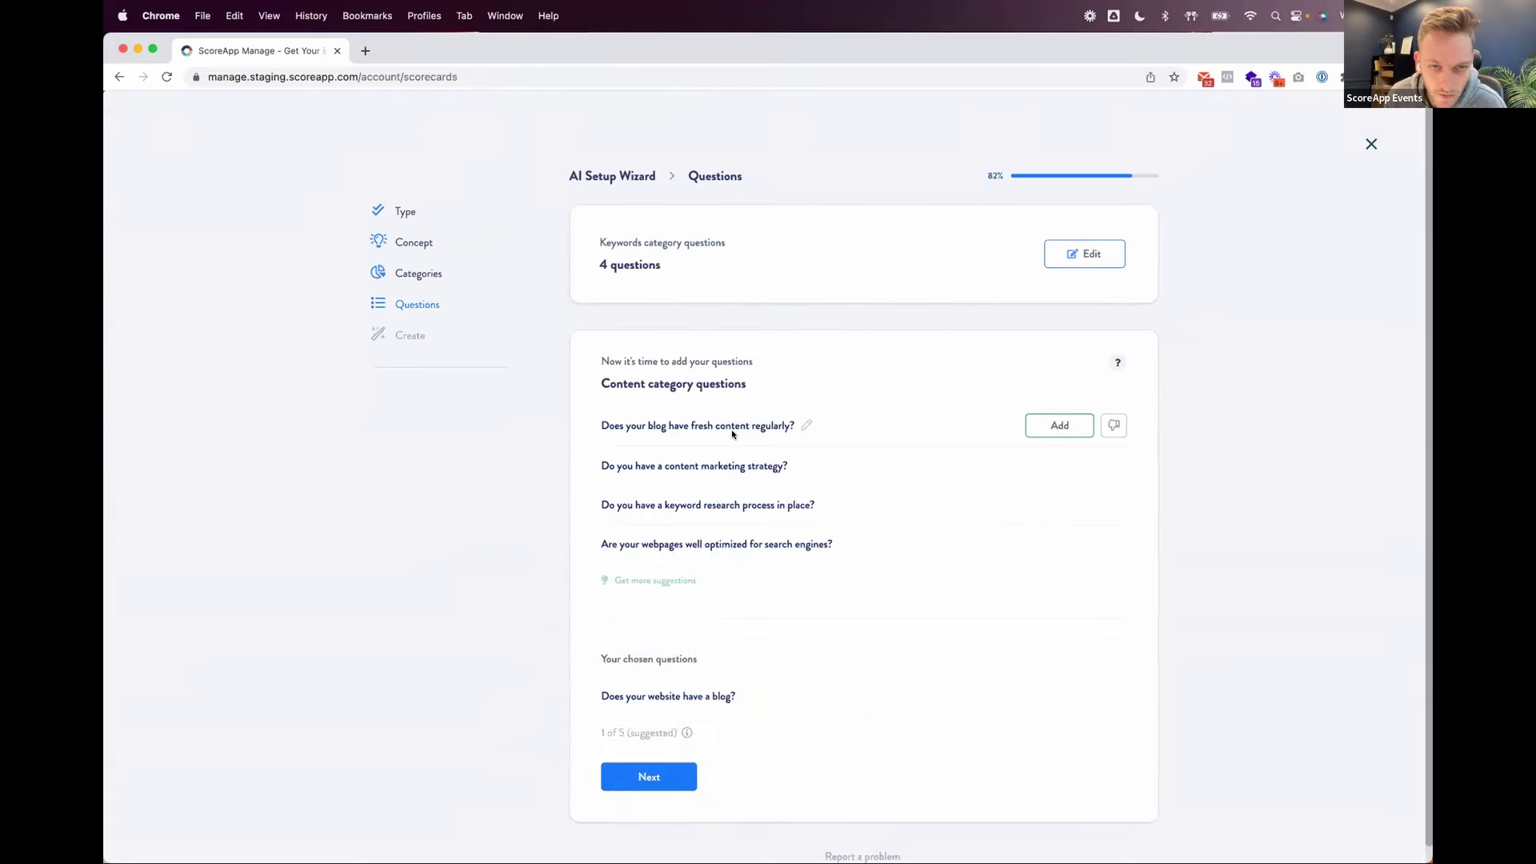
pyautogui.click(1068, 426)
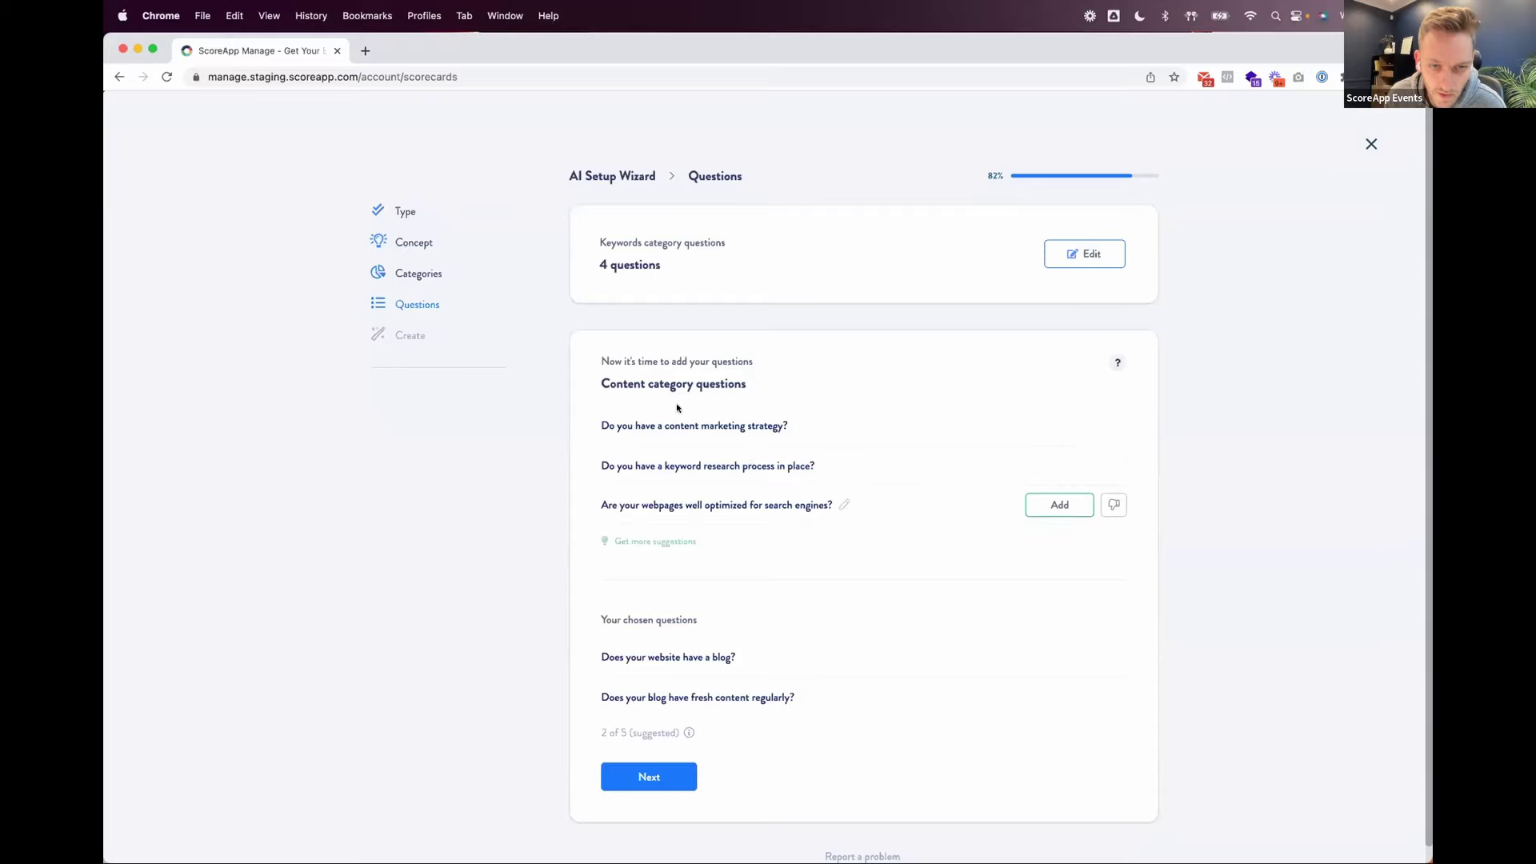
pyautogui.click(1054, 426)
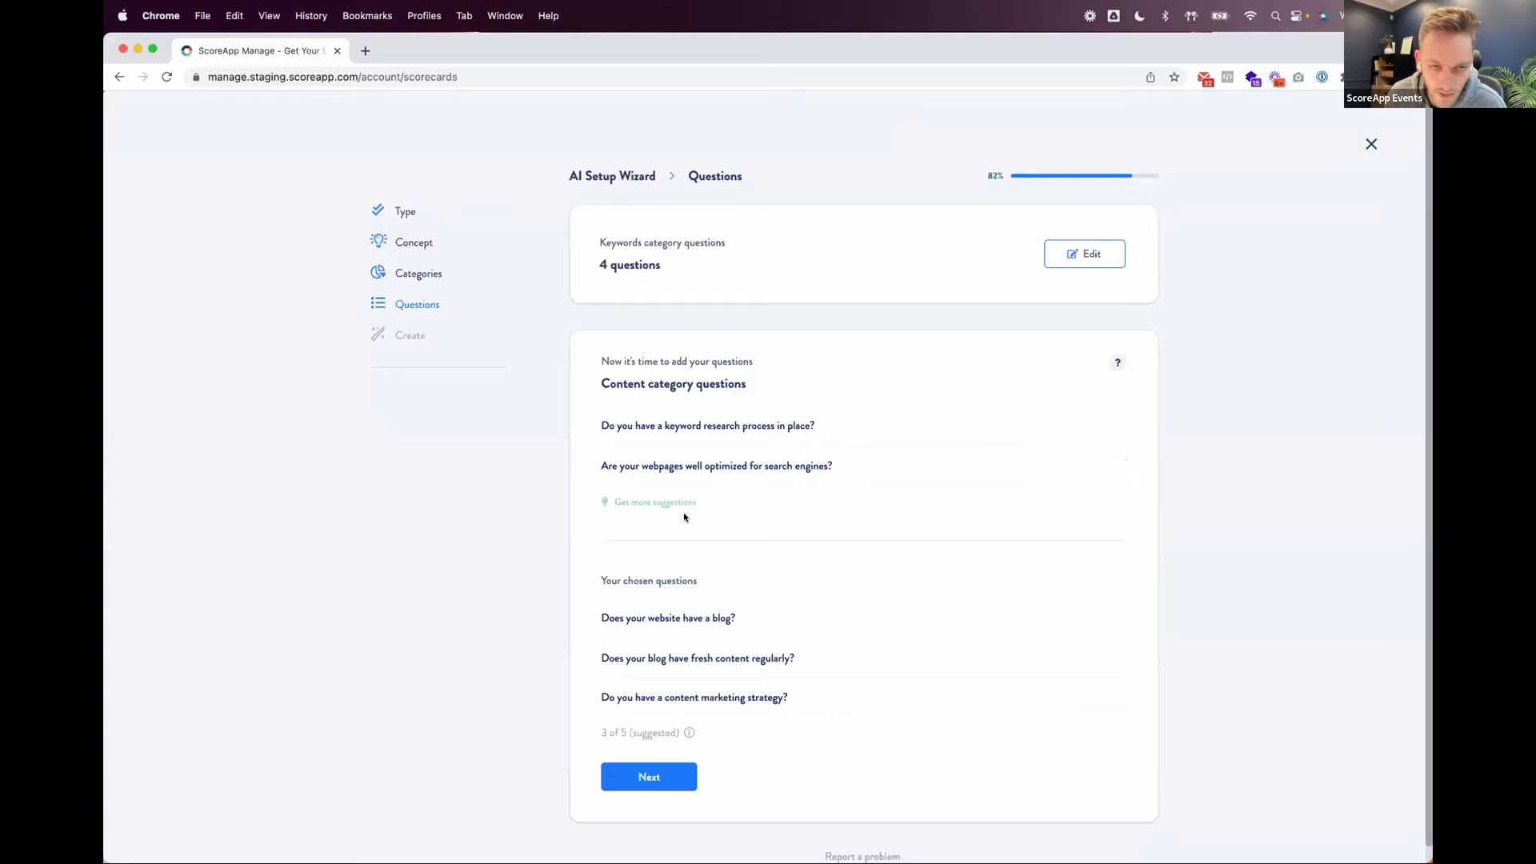
pyautogui.scroll(-1, 688, 640)
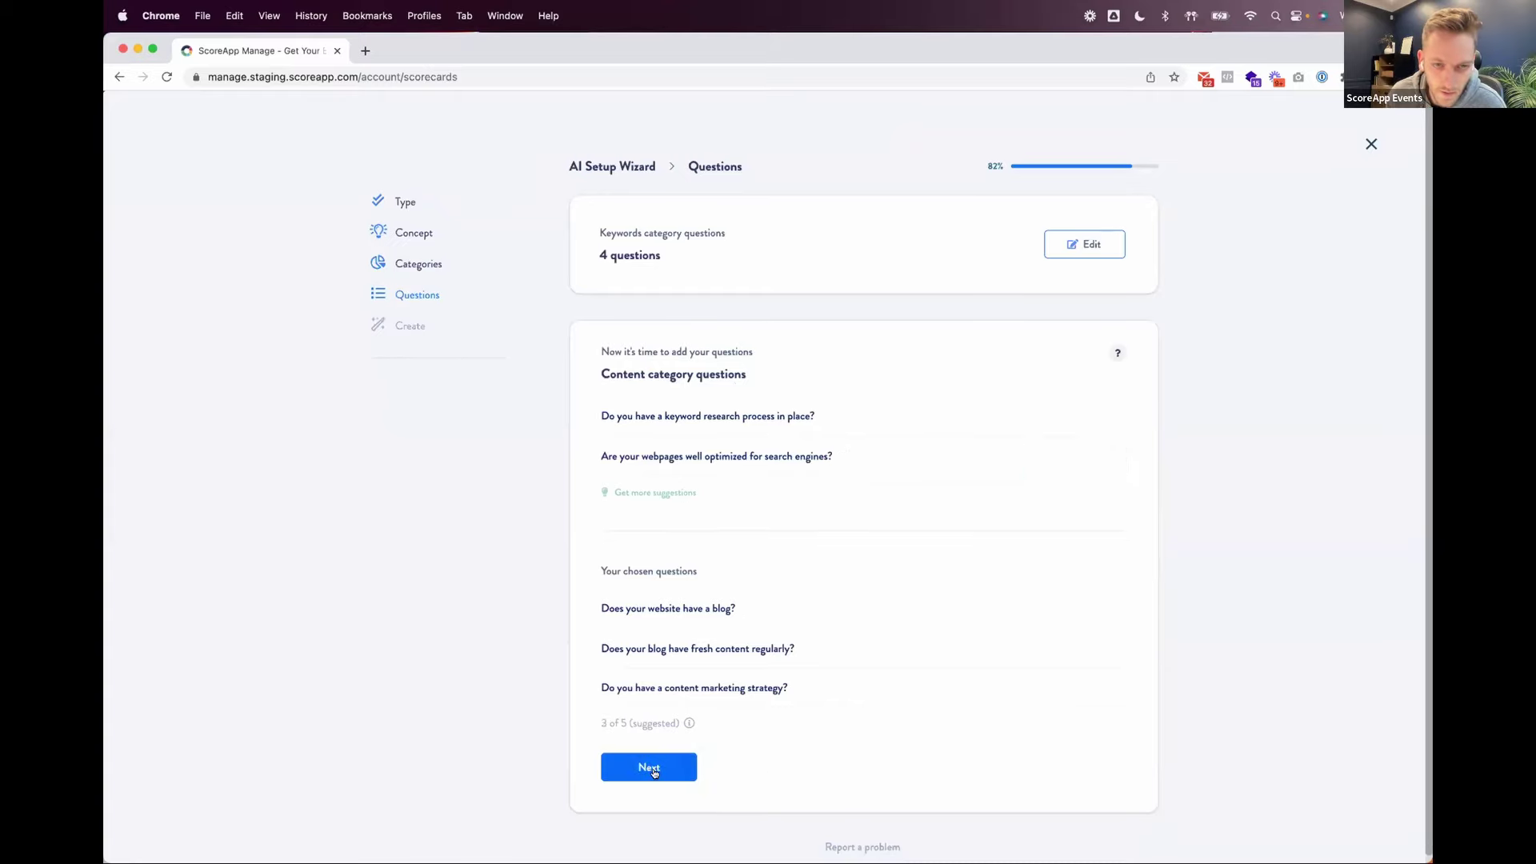
# Step: Confirm the three Content questions, then start and abandon rewording the top competitors question
pyautogui.click(652, 770)
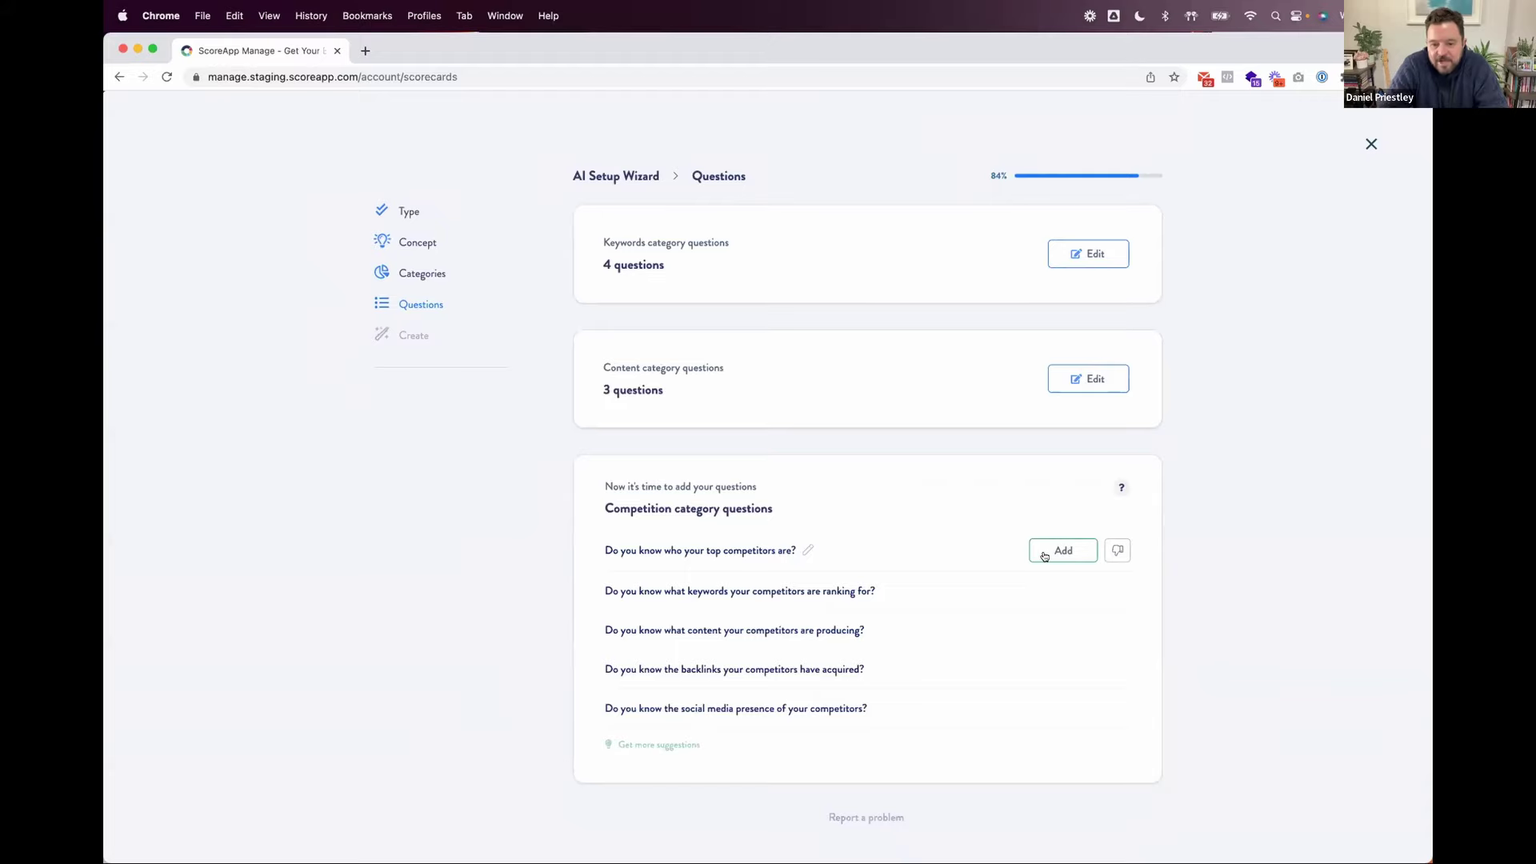
pyautogui.click(807, 550)
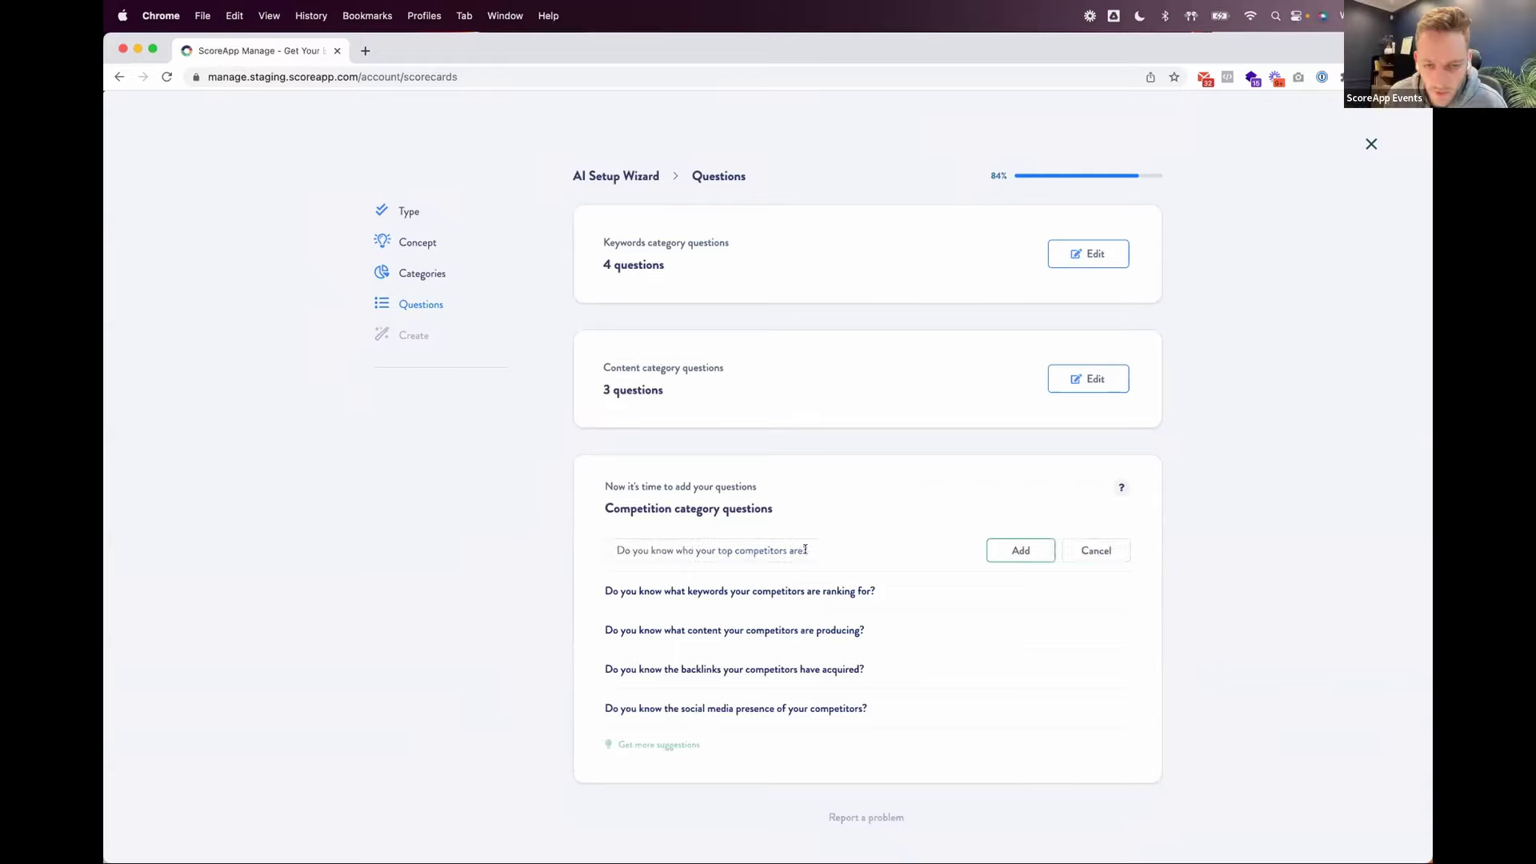
pyautogui.click(1096, 551)
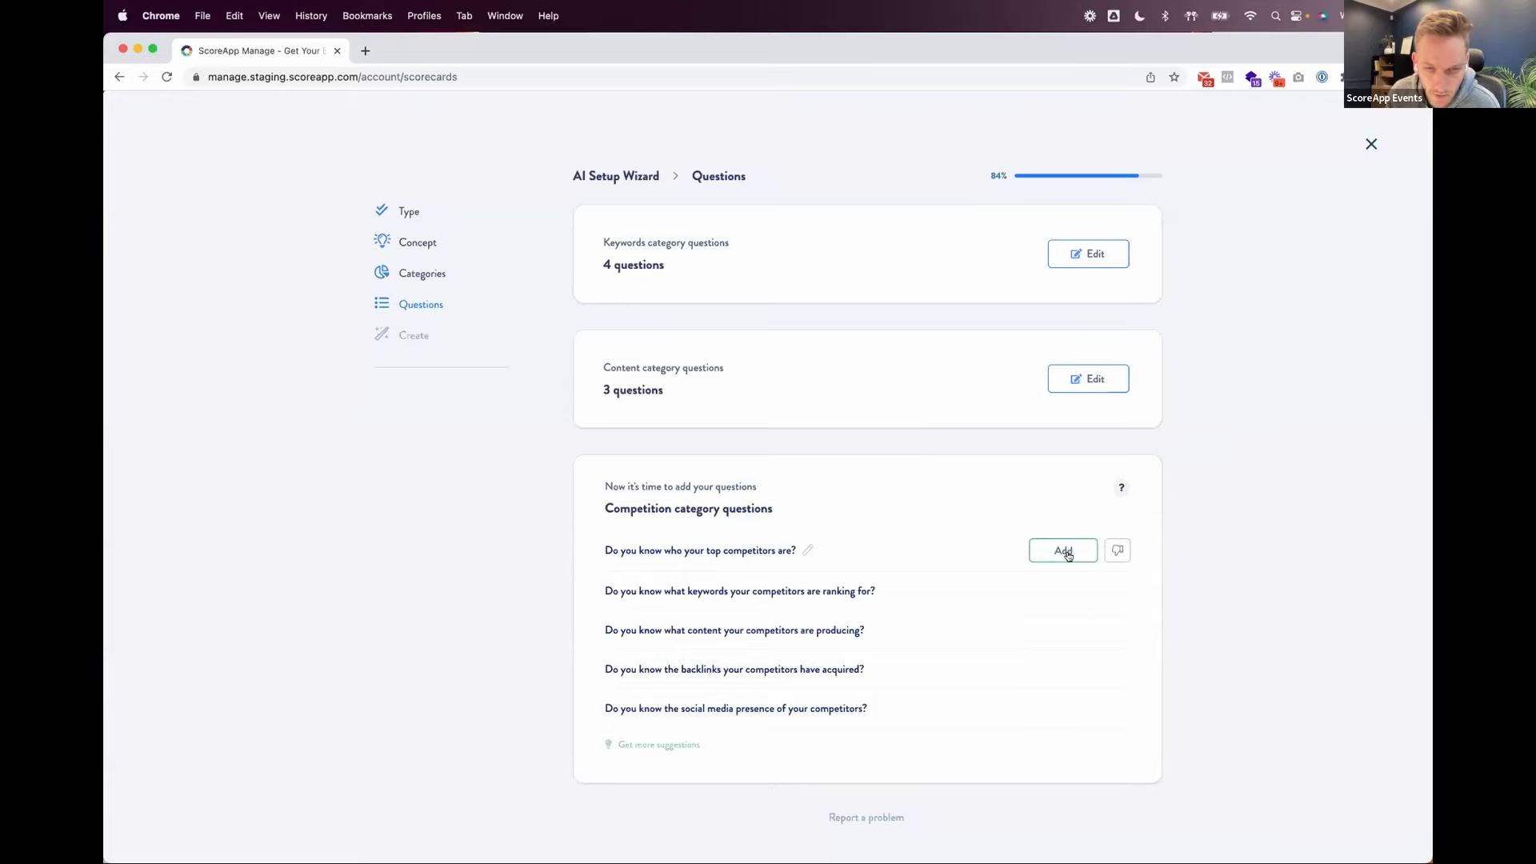
# Step: Add four Competition questions: top competitors, ranking keywords, backlinks and social media presence
pyautogui.click(1064, 552)
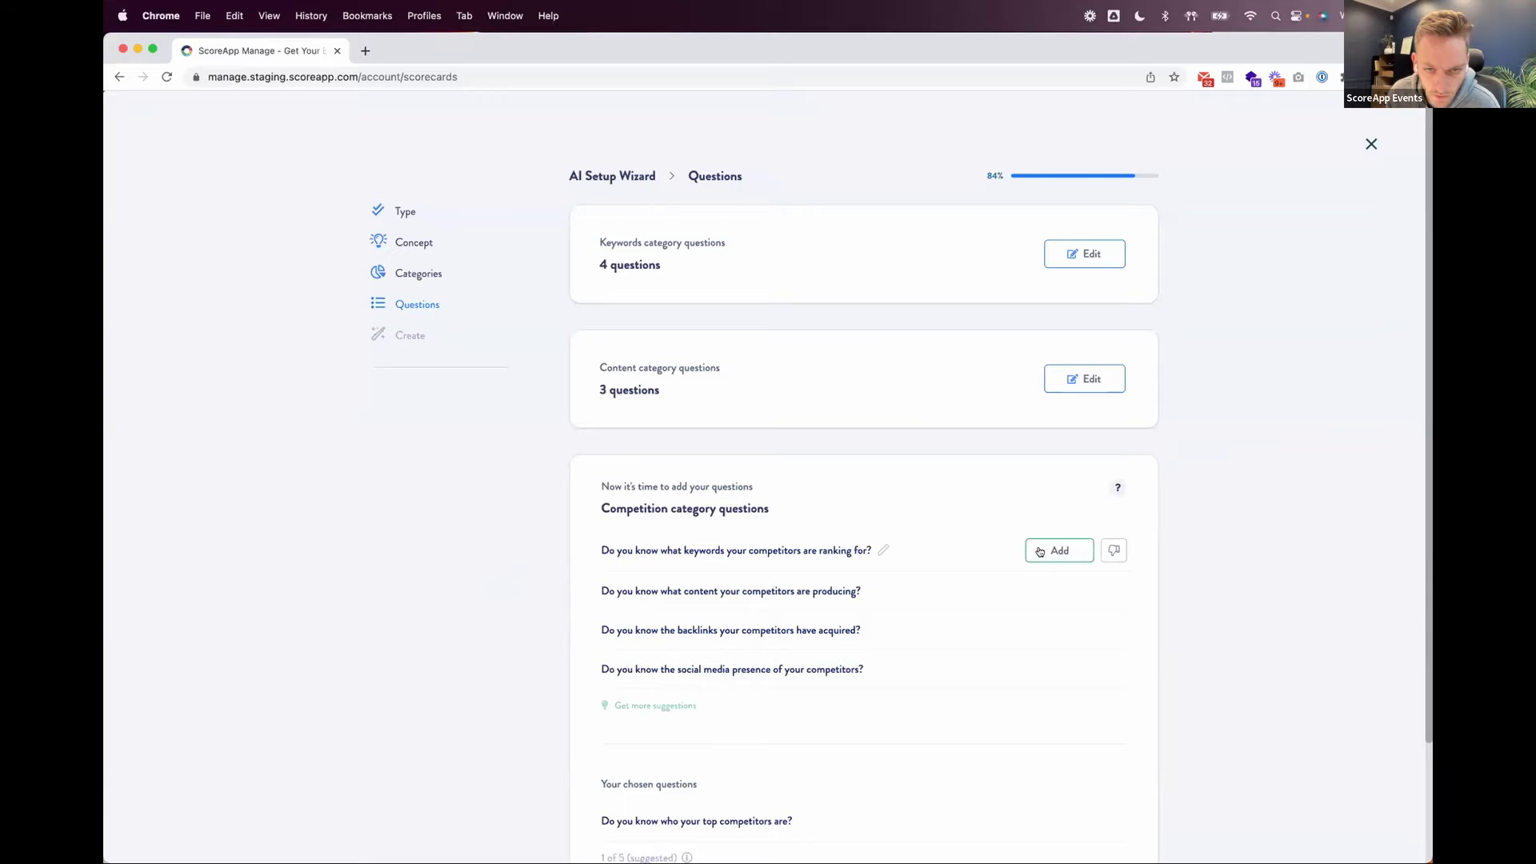
pyautogui.click(1054, 552)
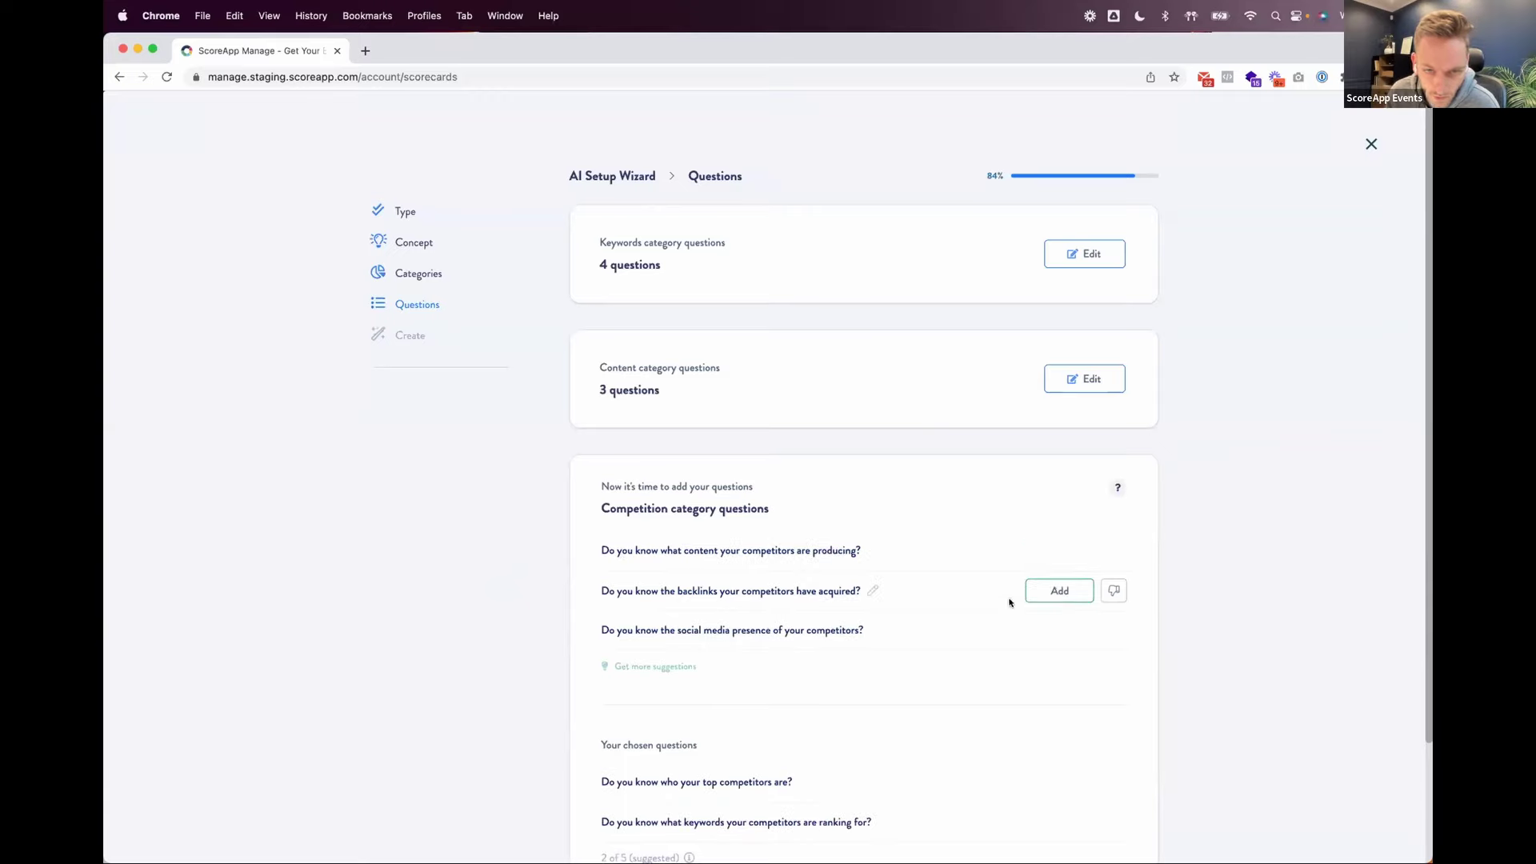
pyautogui.click(1038, 592)
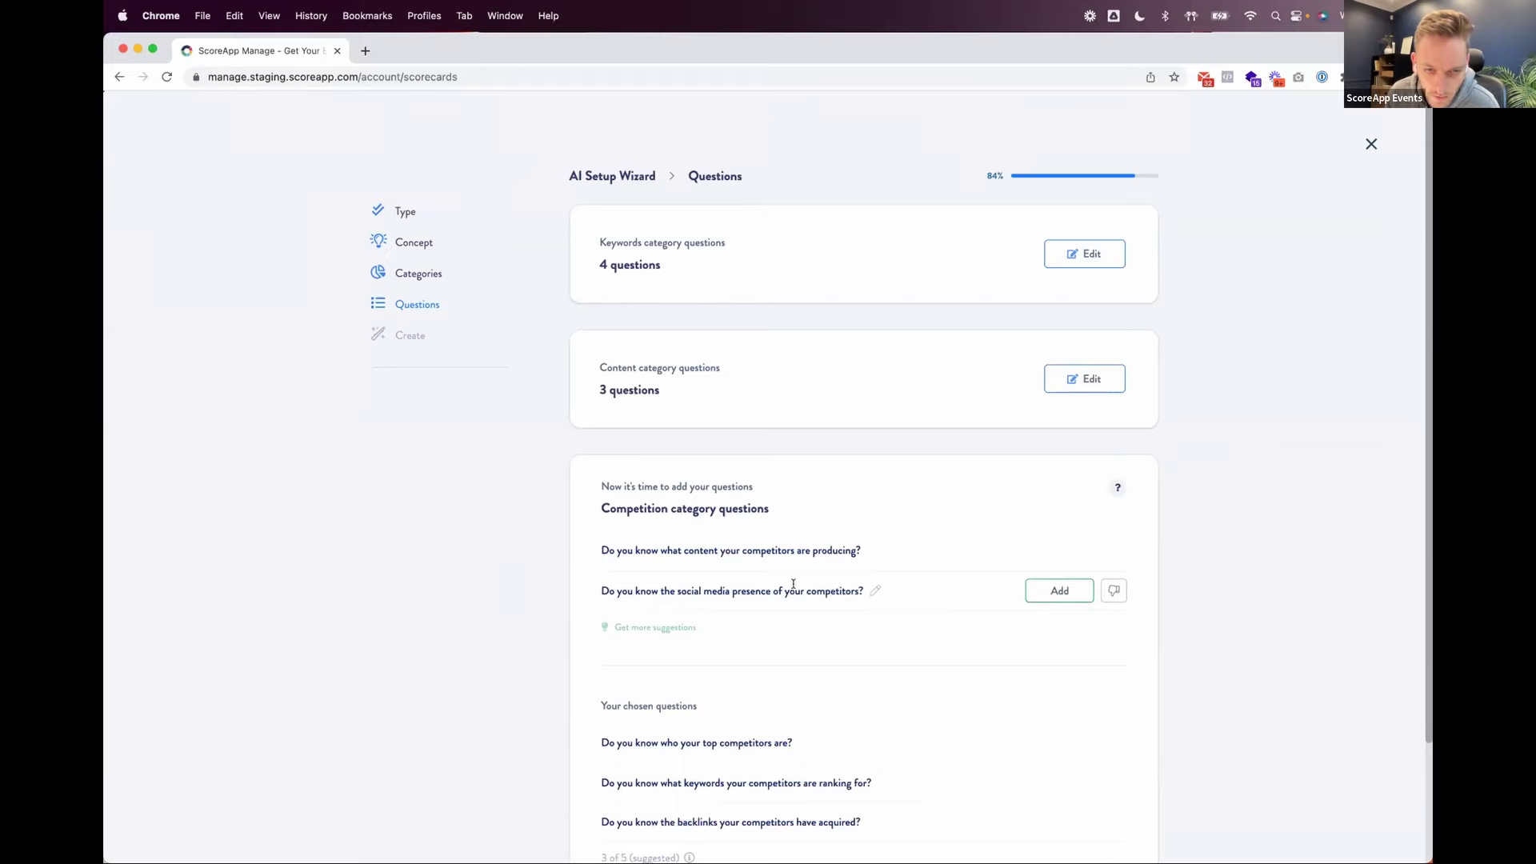
pyautogui.click(1052, 593)
pyautogui.scroll(-3, 971, 660)
pyautogui.click(652, 757)
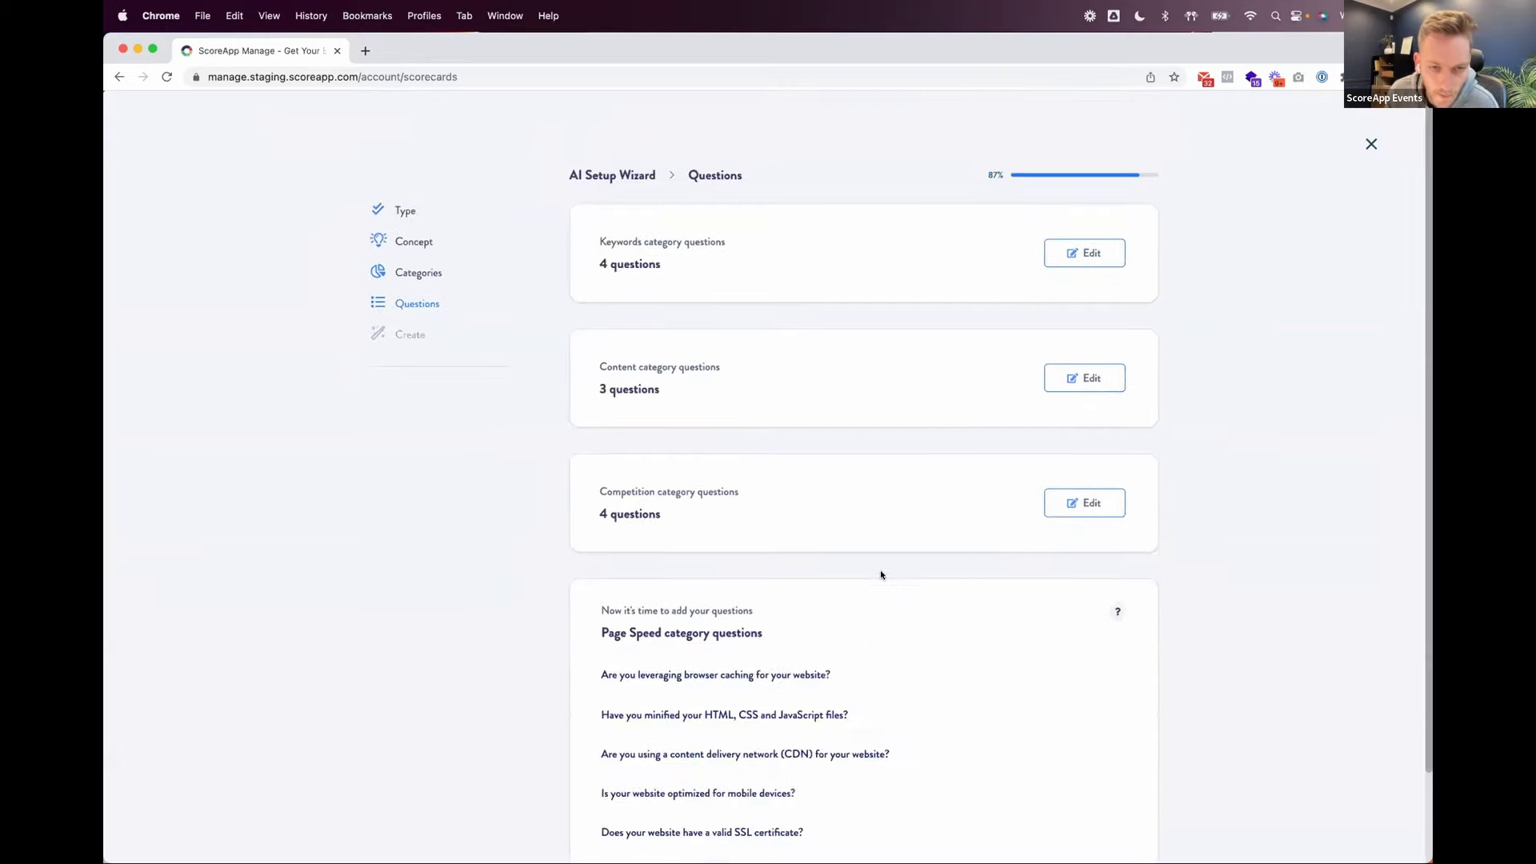
# Step: Add Page Speed questions on browser caching, minified HTML/CSS/JavaScript, CDN and mobile optimization, then reach the Summary
pyautogui.scroll(-2, 881, 575)
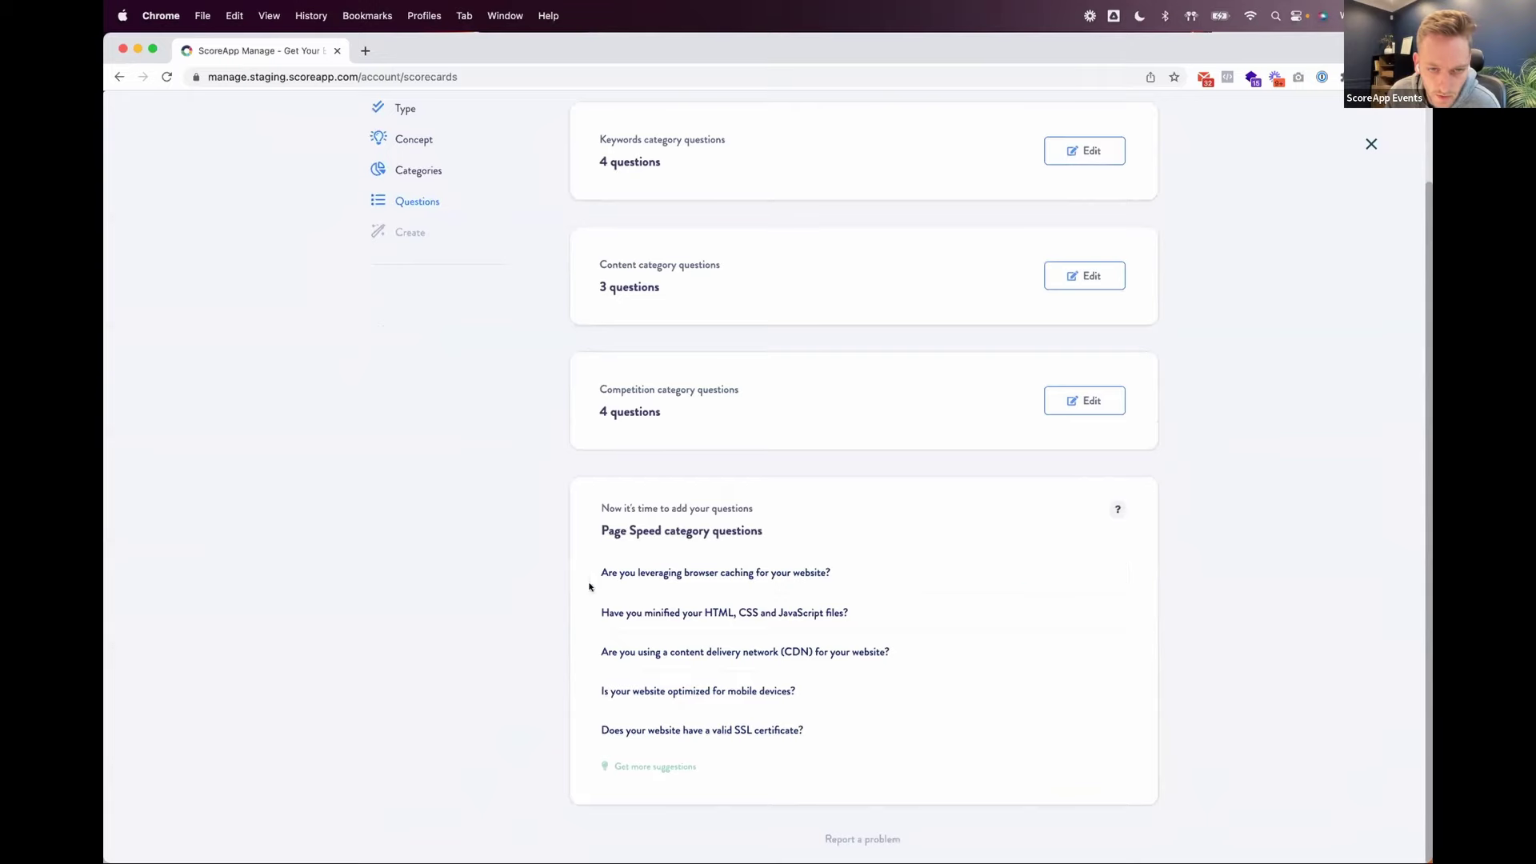
pyautogui.moveTo(669, 579)
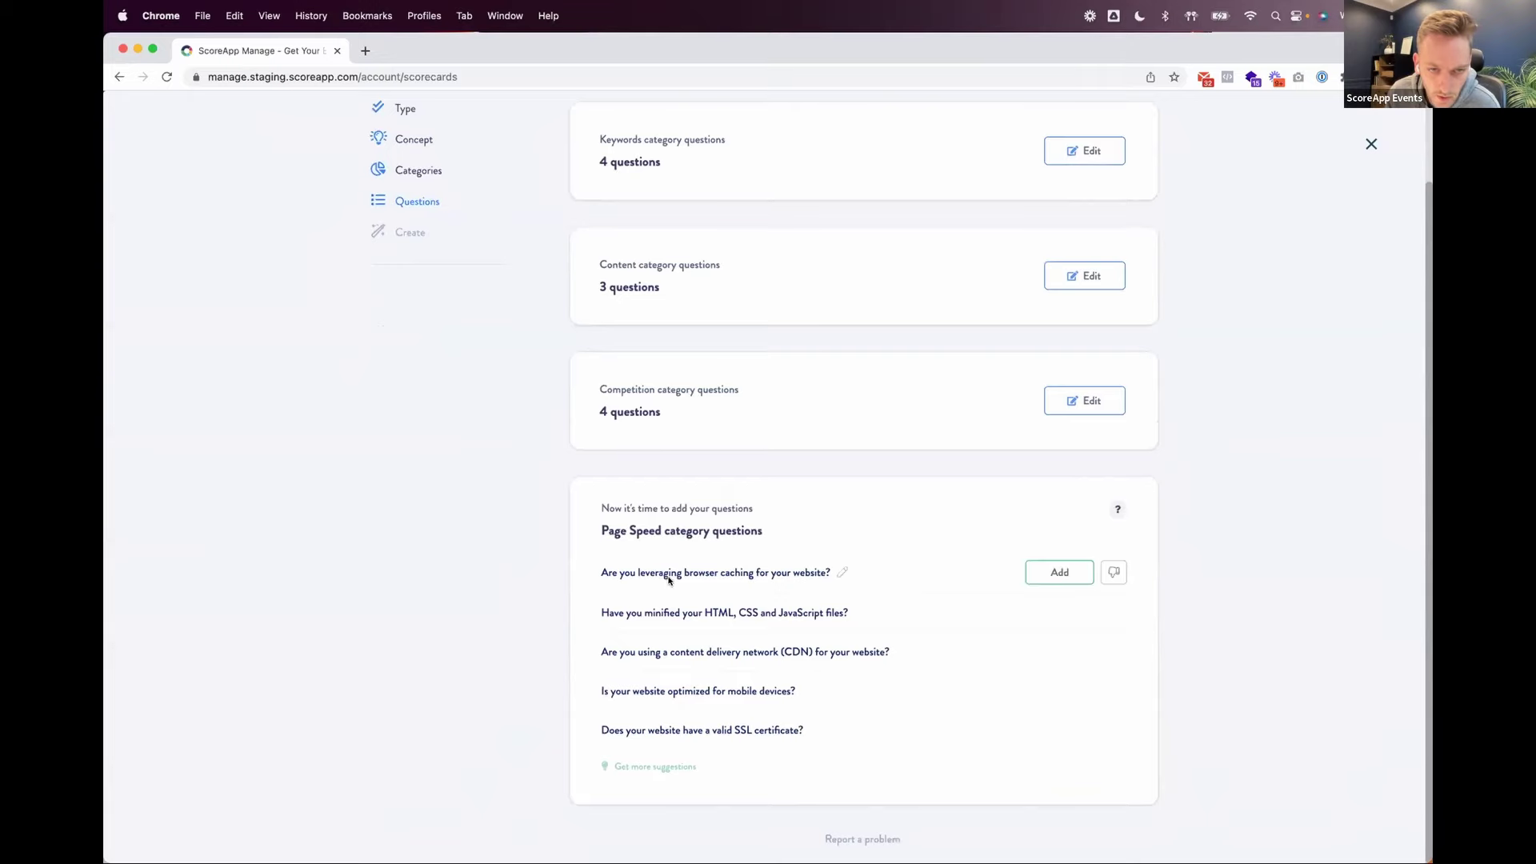
pyautogui.click(1044, 573)
pyautogui.scroll(-1, 797, 504)
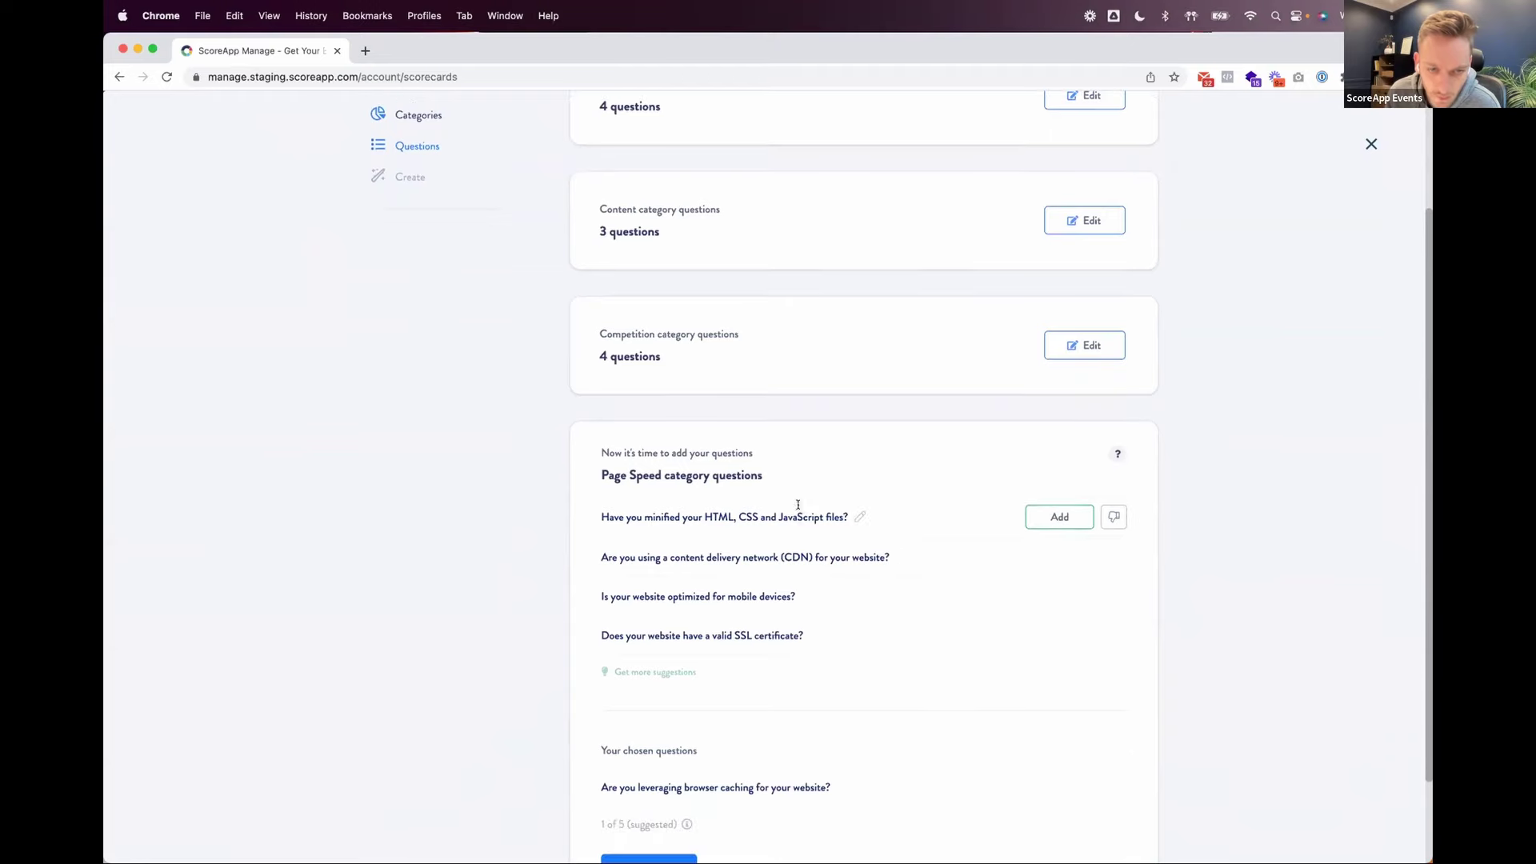
pyautogui.click(1035, 519)
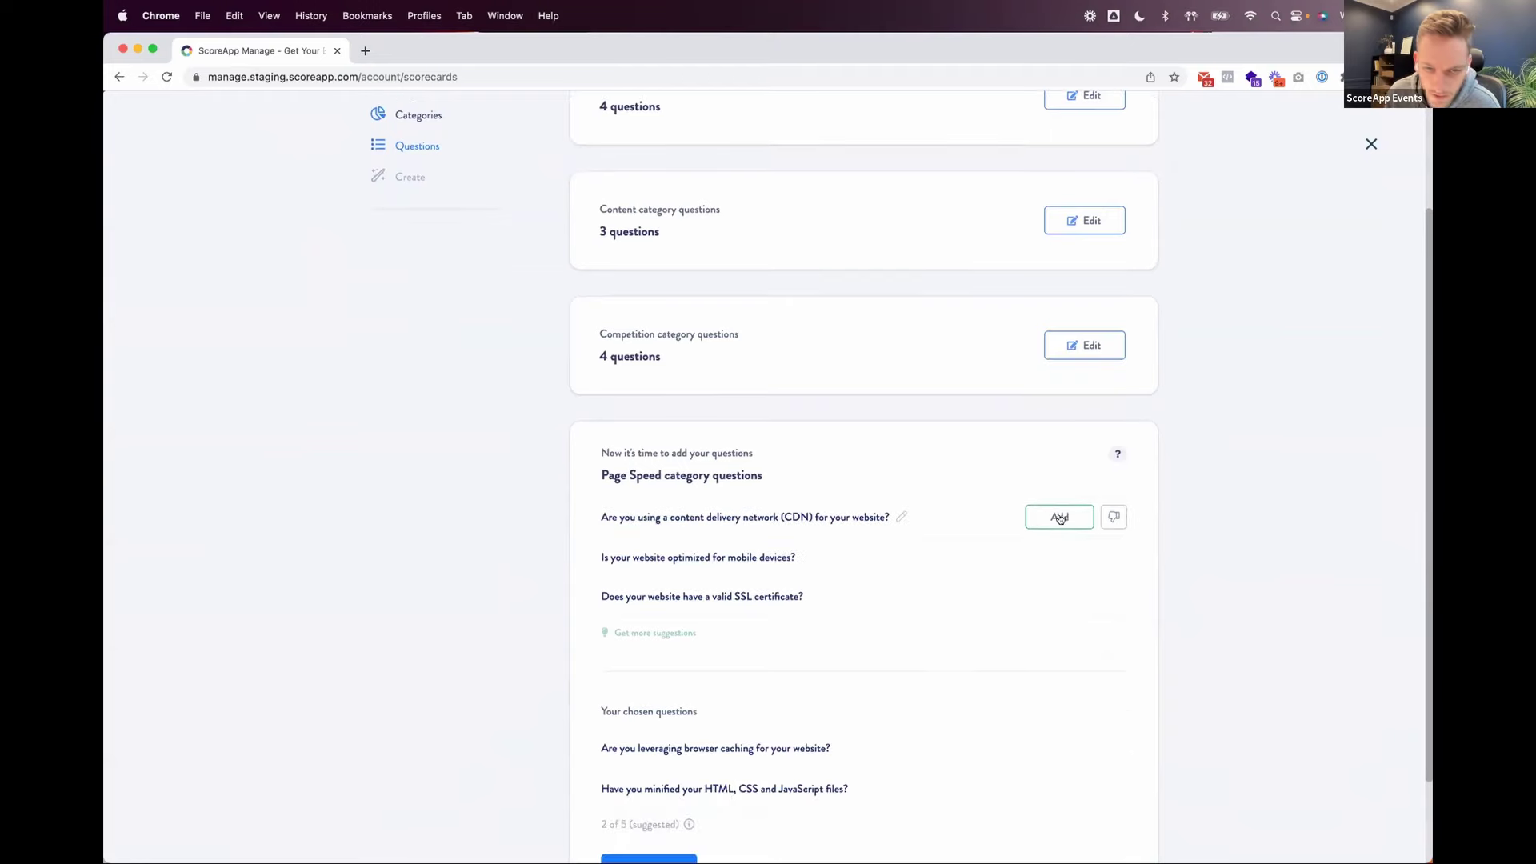
pyautogui.click(1045, 518)
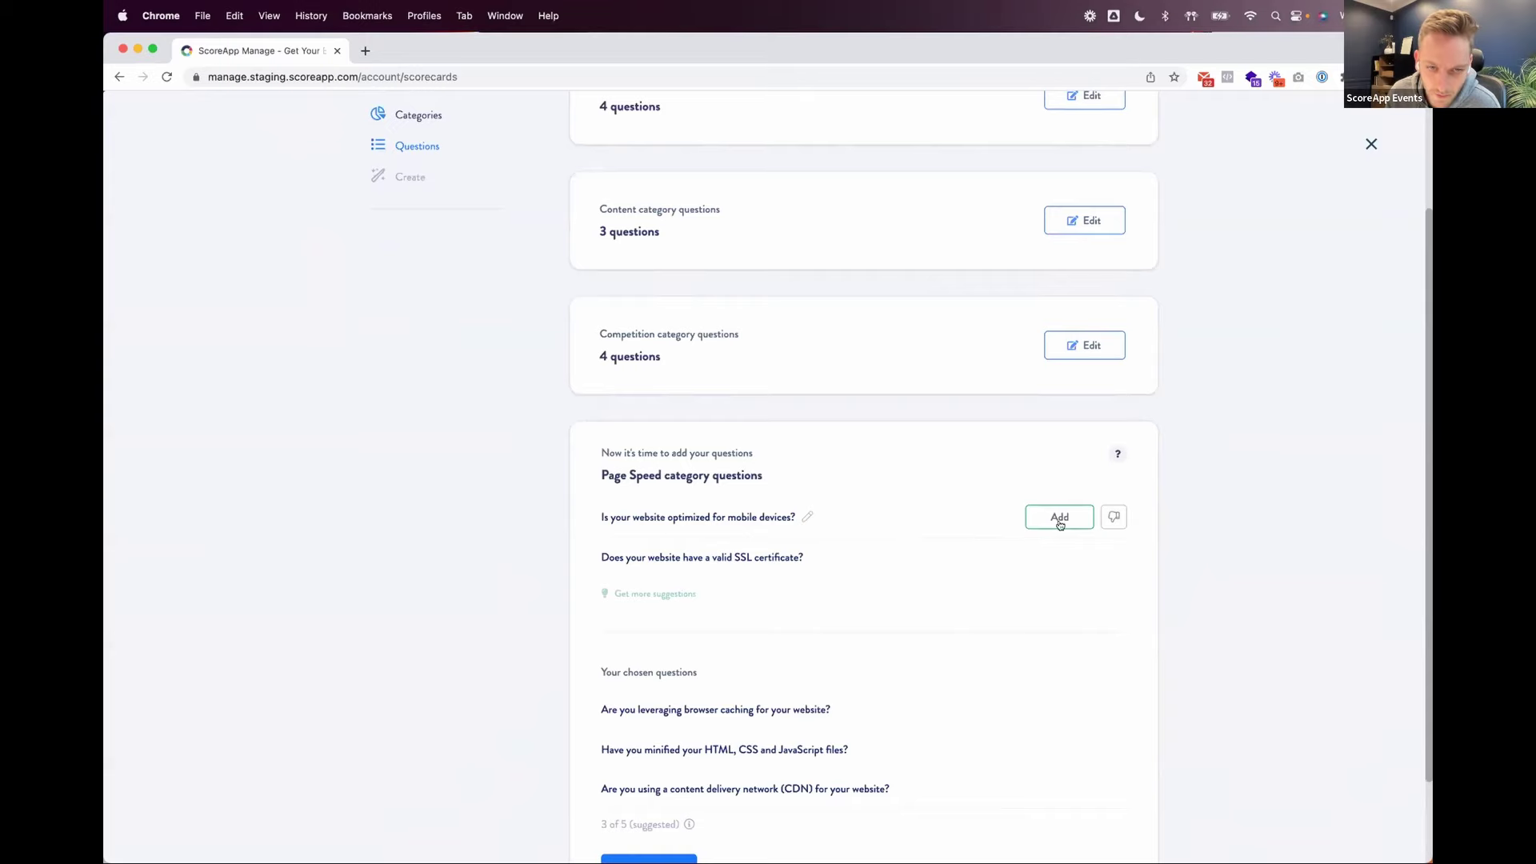
pyautogui.click(1070, 520)
pyautogui.scroll(-3, 944, 552)
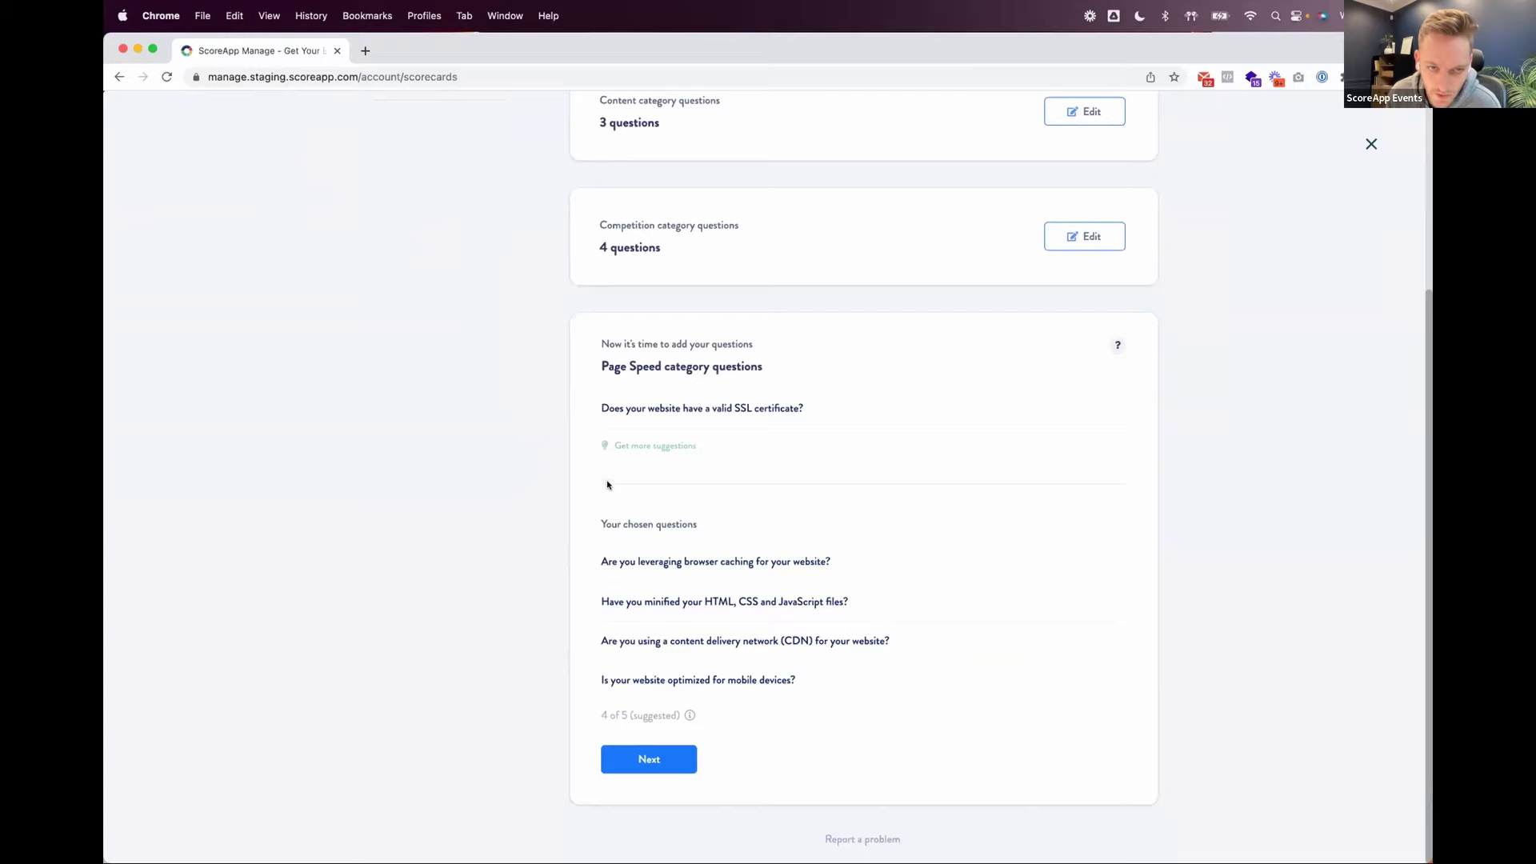
pyautogui.click(640, 760)
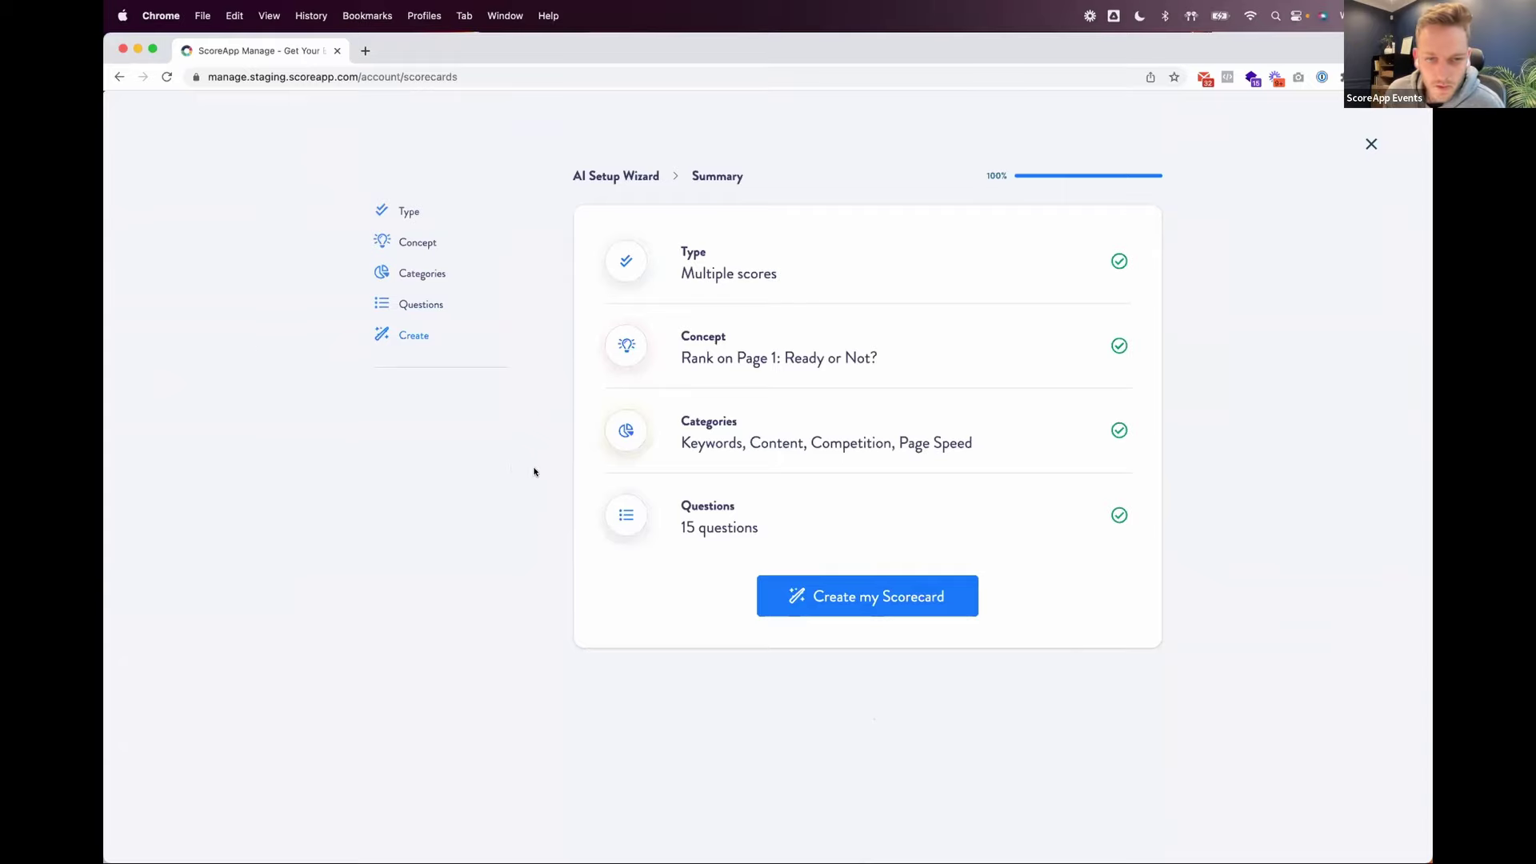
# Step: Create the 'Rank on Page 1: Ready or Not?' scorecard from the wizard summary and view its dashboard
pyautogui.click(872, 611)
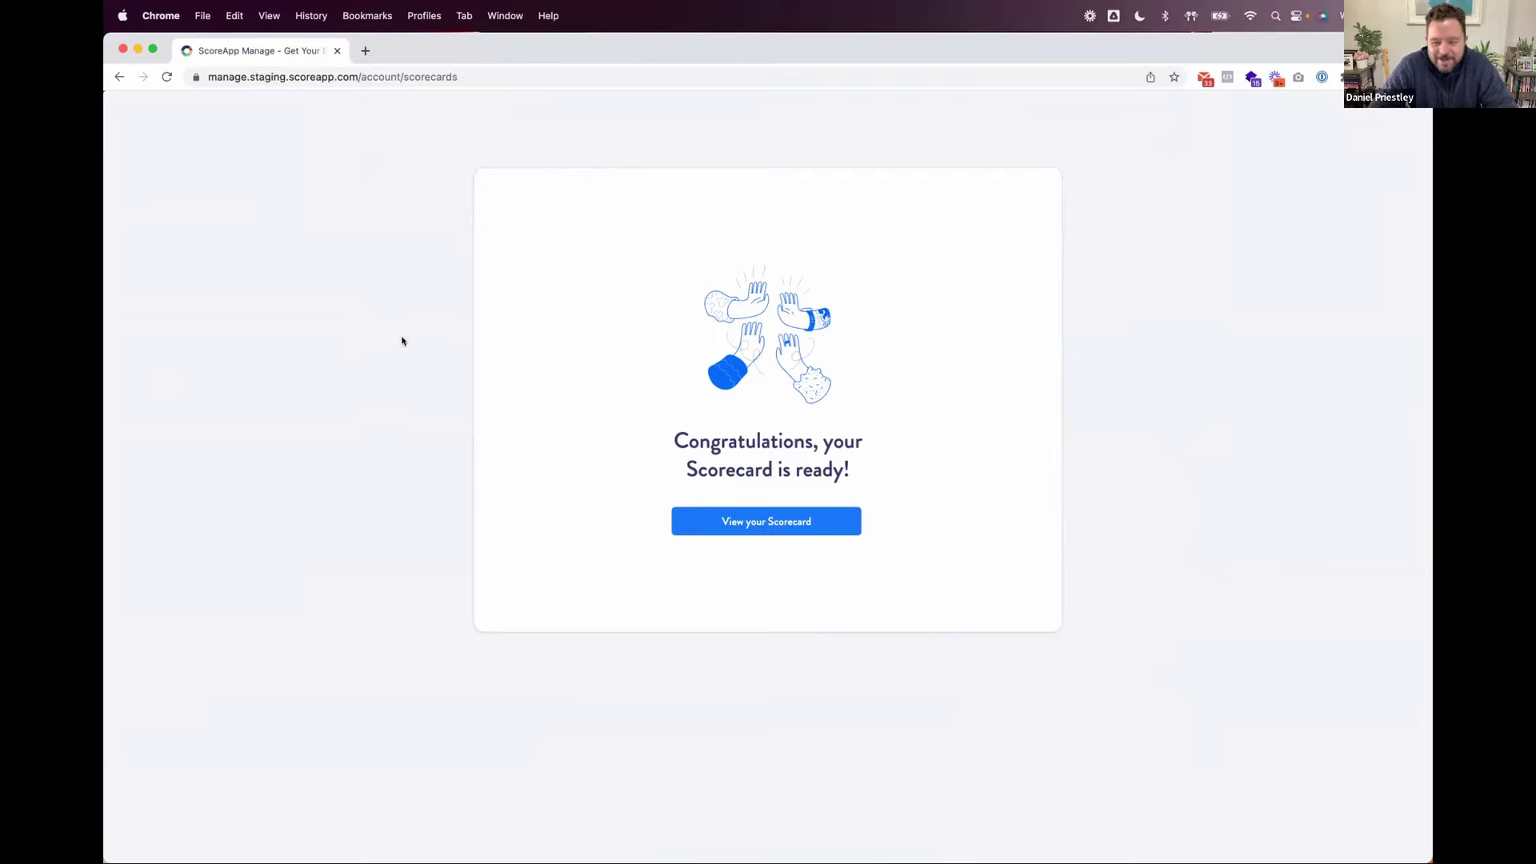
pyautogui.click(770, 521)
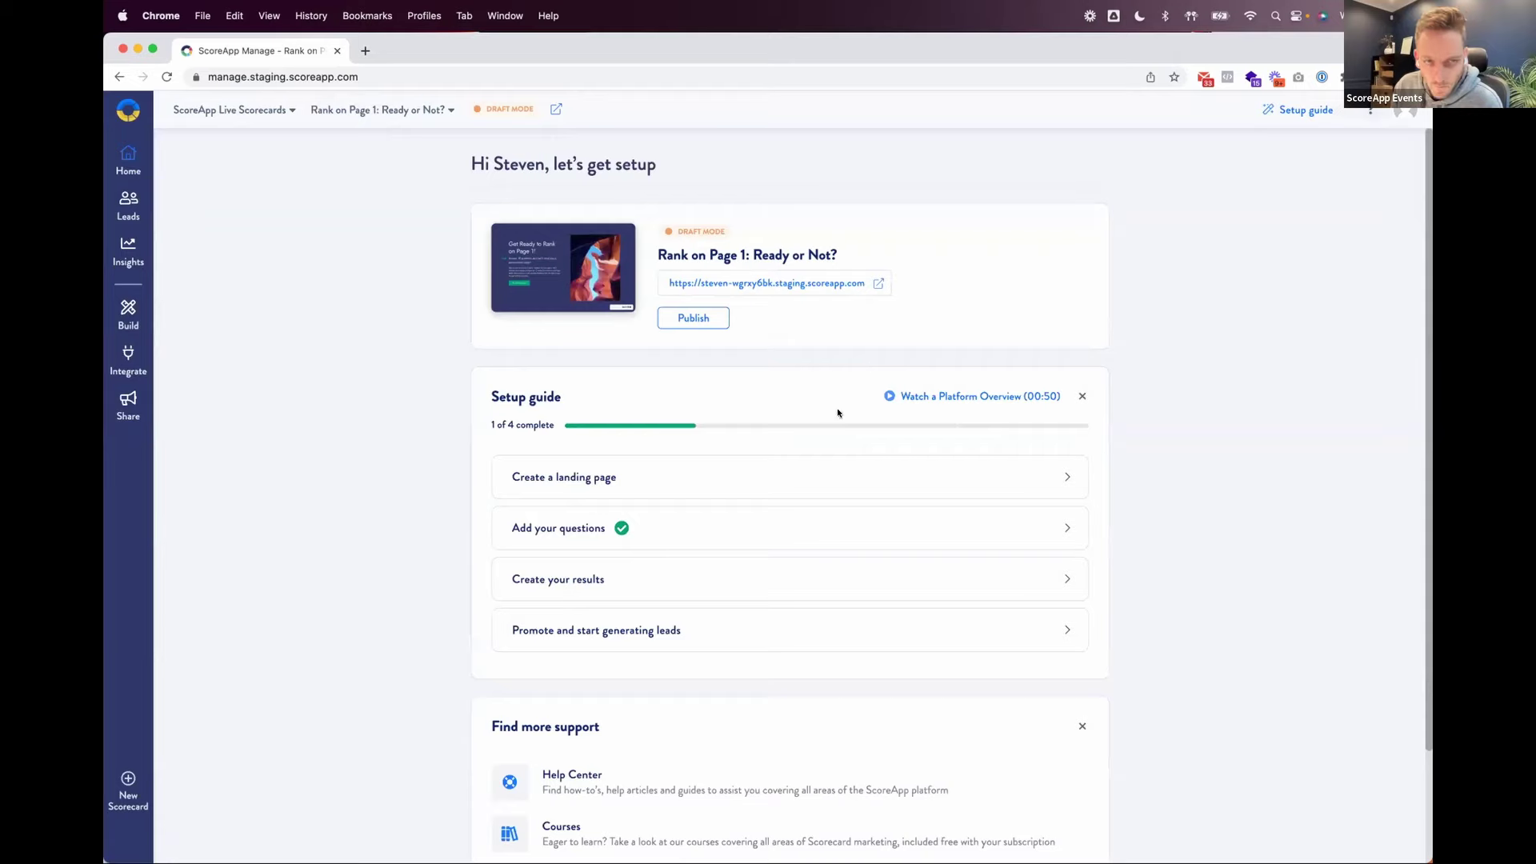
# Step: Open the draft 'Get Ready to Rank on Page 1!' landing page in a new tab and start the scorecard
pyautogui.click(557, 109)
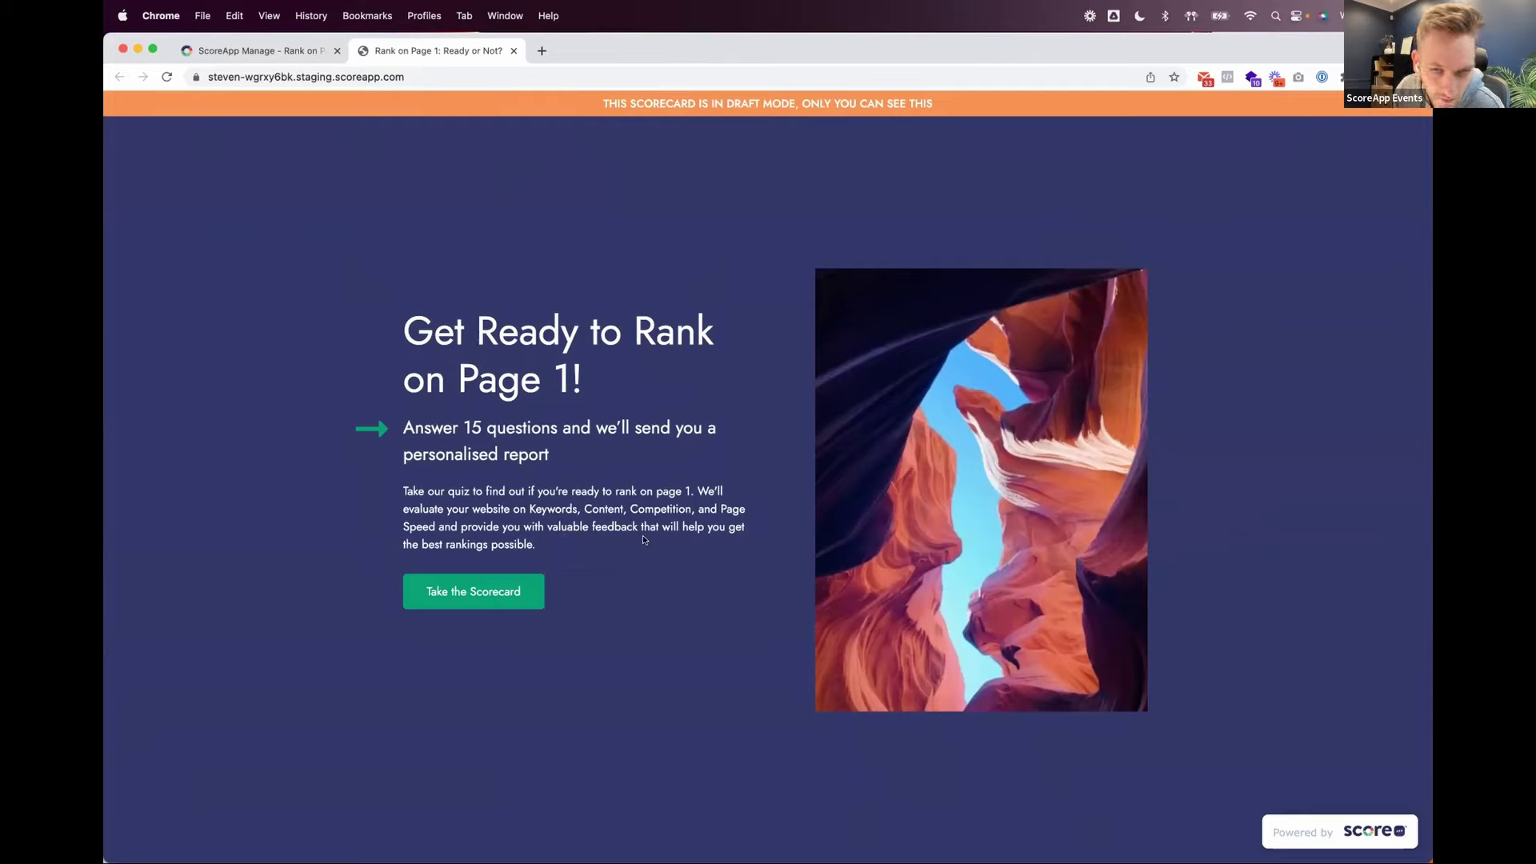
pyautogui.click(493, 602)
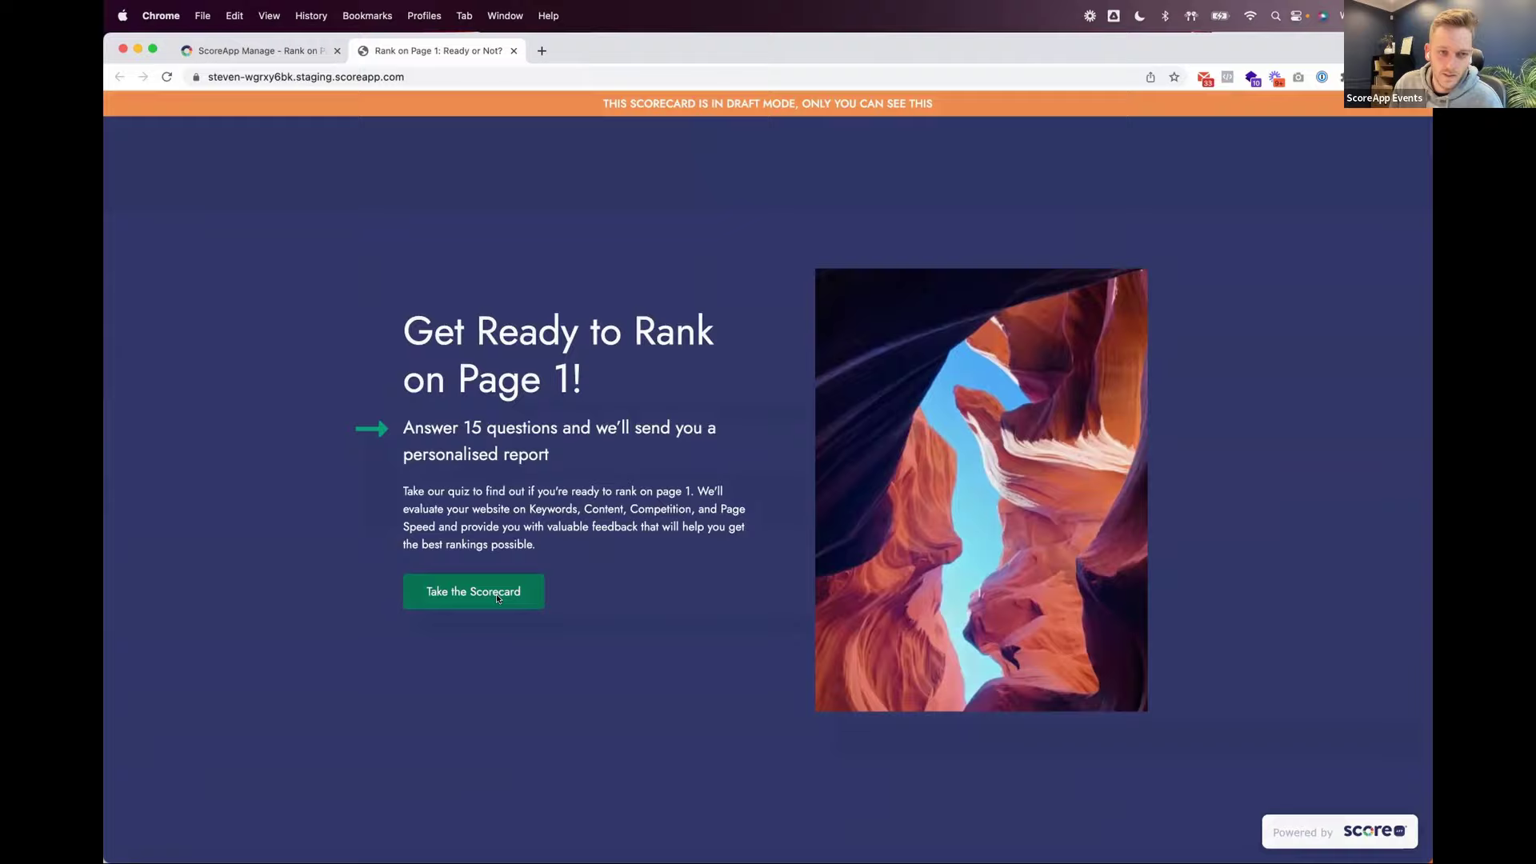
# Step: Enter a test respondent's first name, last name and email, then start the quiz
pyautogui.click(691, 443)
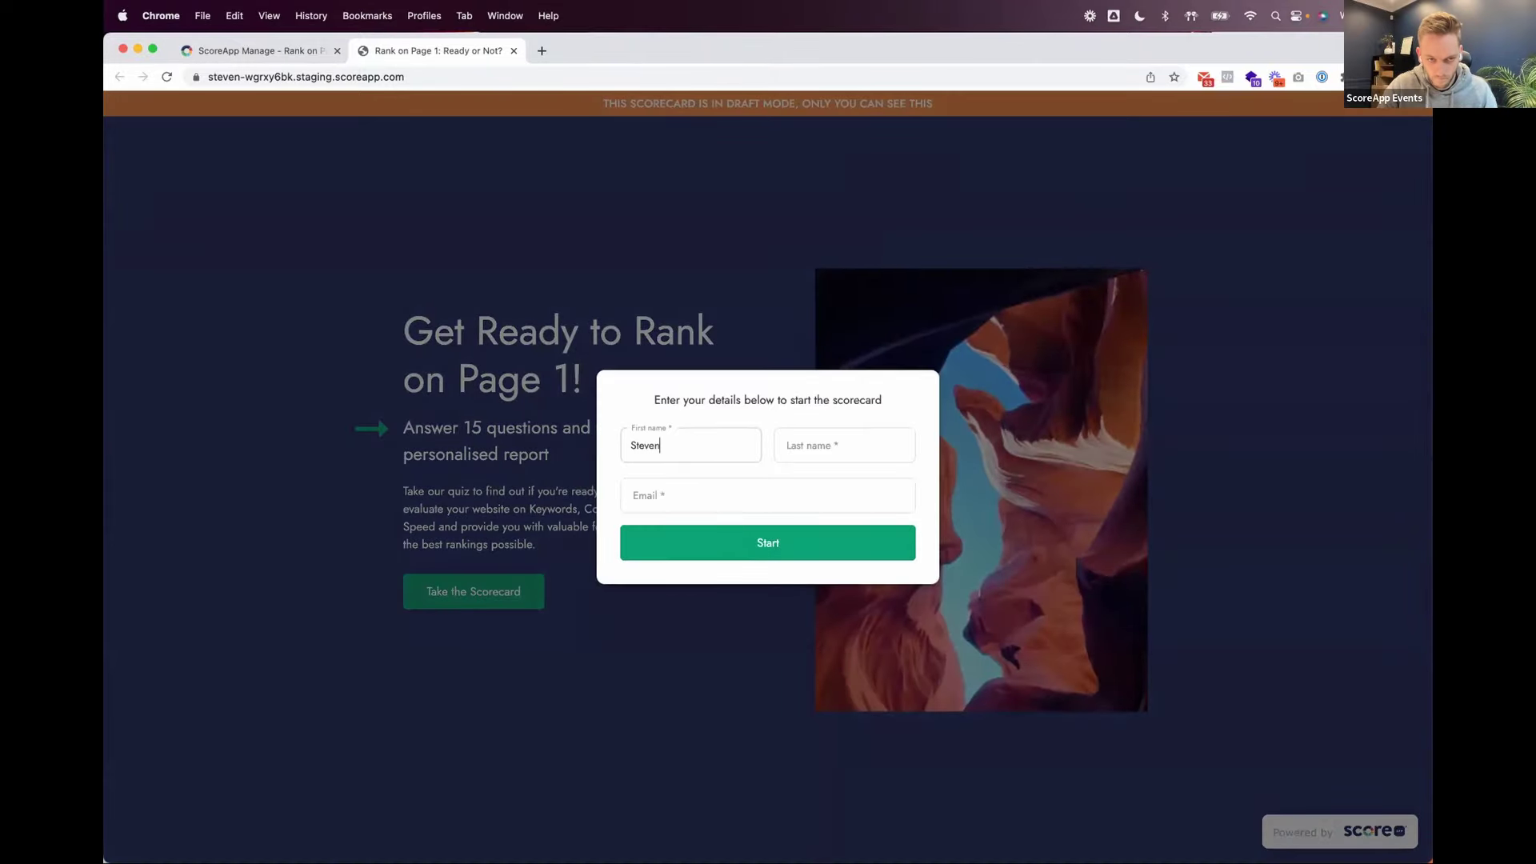
pyautogui.press('Tab')
pyautogui.press('Tab')
pyautogui.write('s')
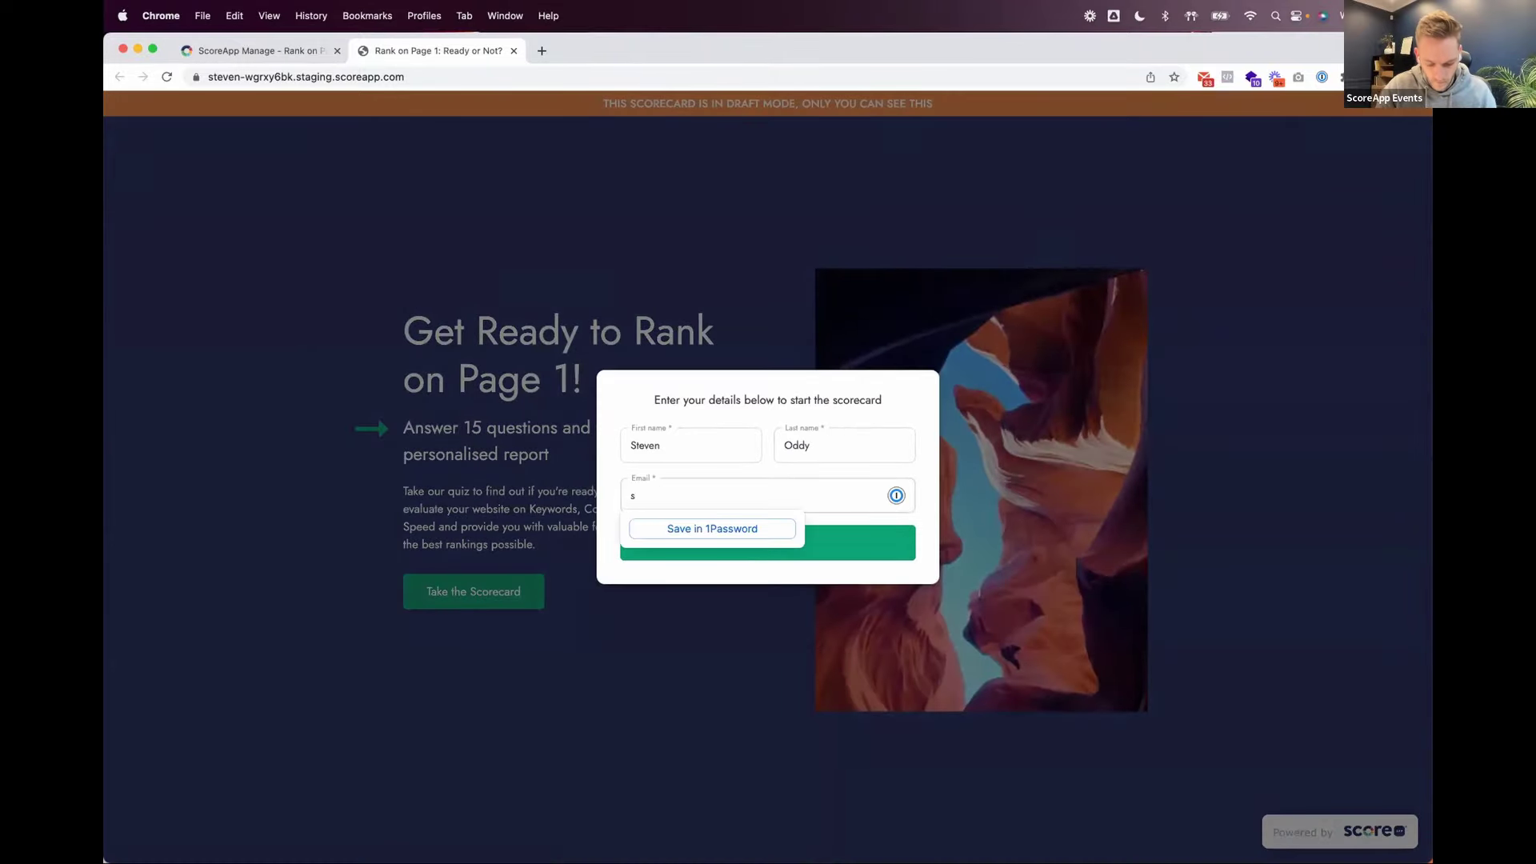
pyautogui.write('est@test')
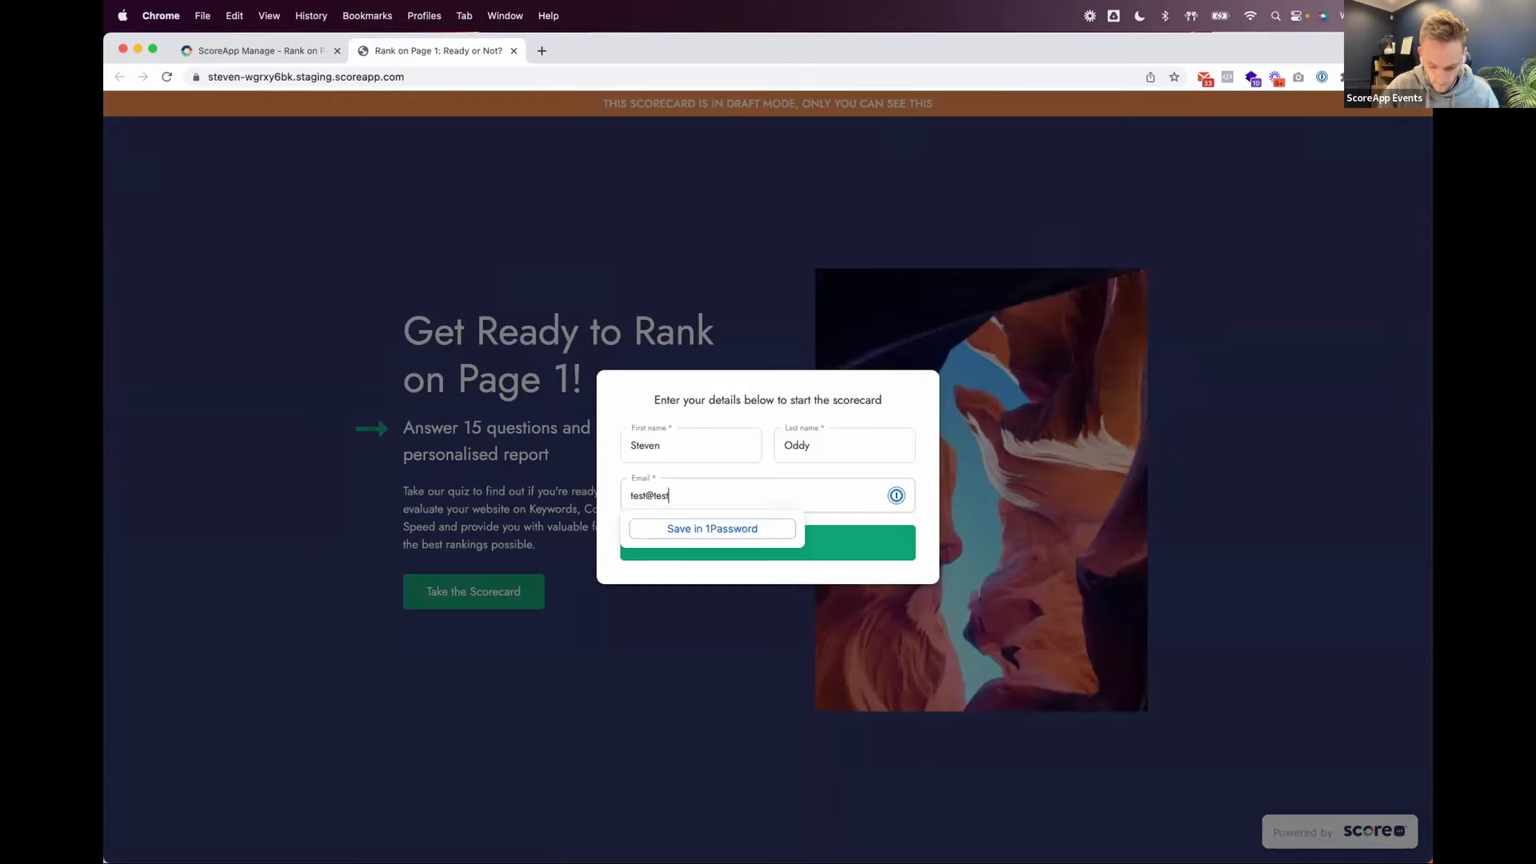
pyautogui.write('.com')
pyautogui.click(877, 552)
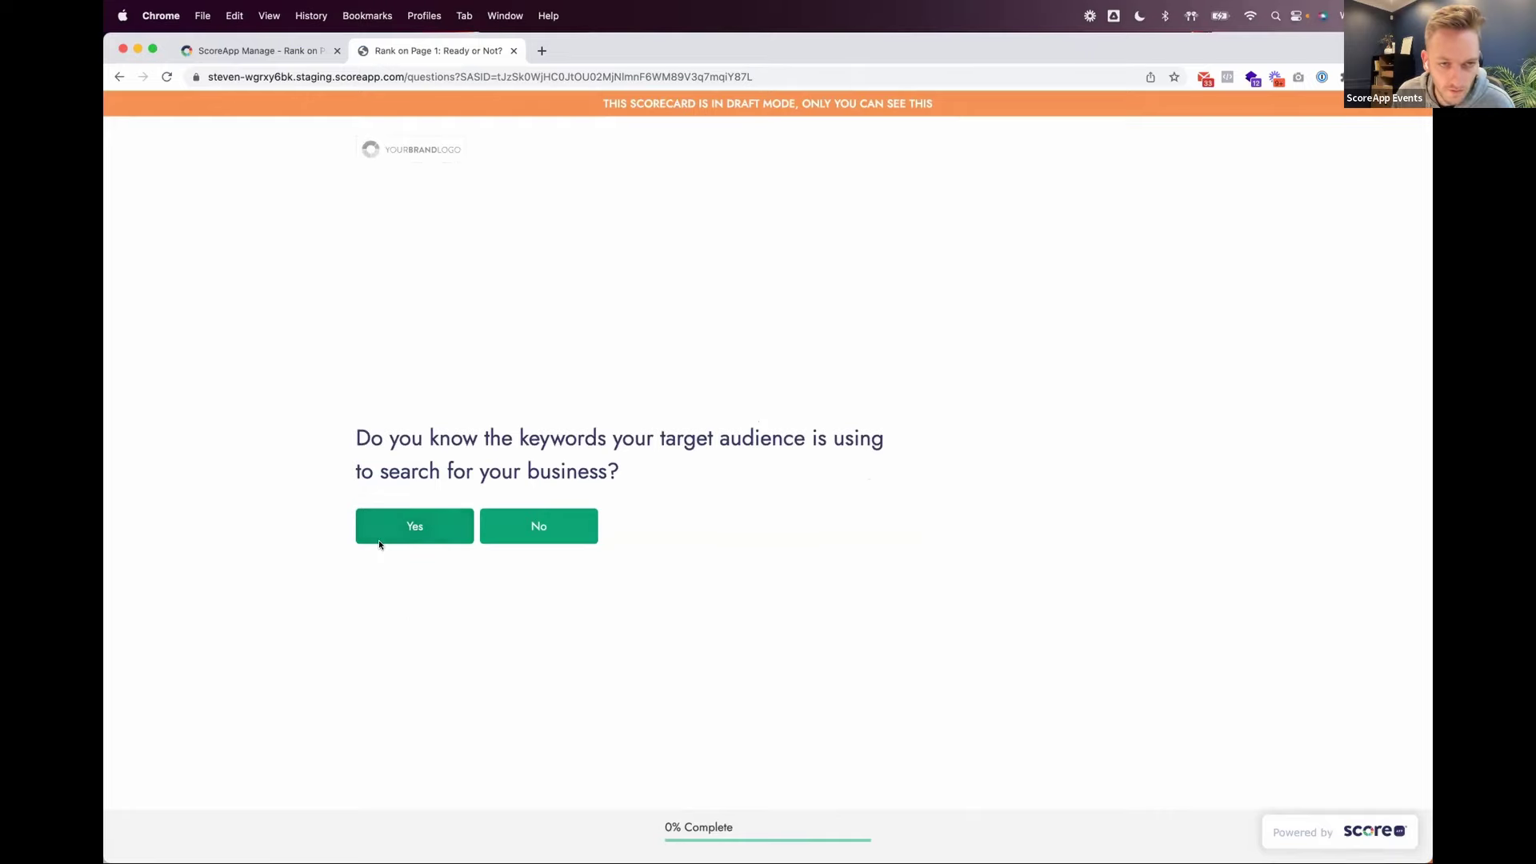
# Step: Answer the keyword and content questions: Yes, Yes, No, Yes, Yes, No
pyautogui.click(395, 531)
pyautogui.click(408, 532)
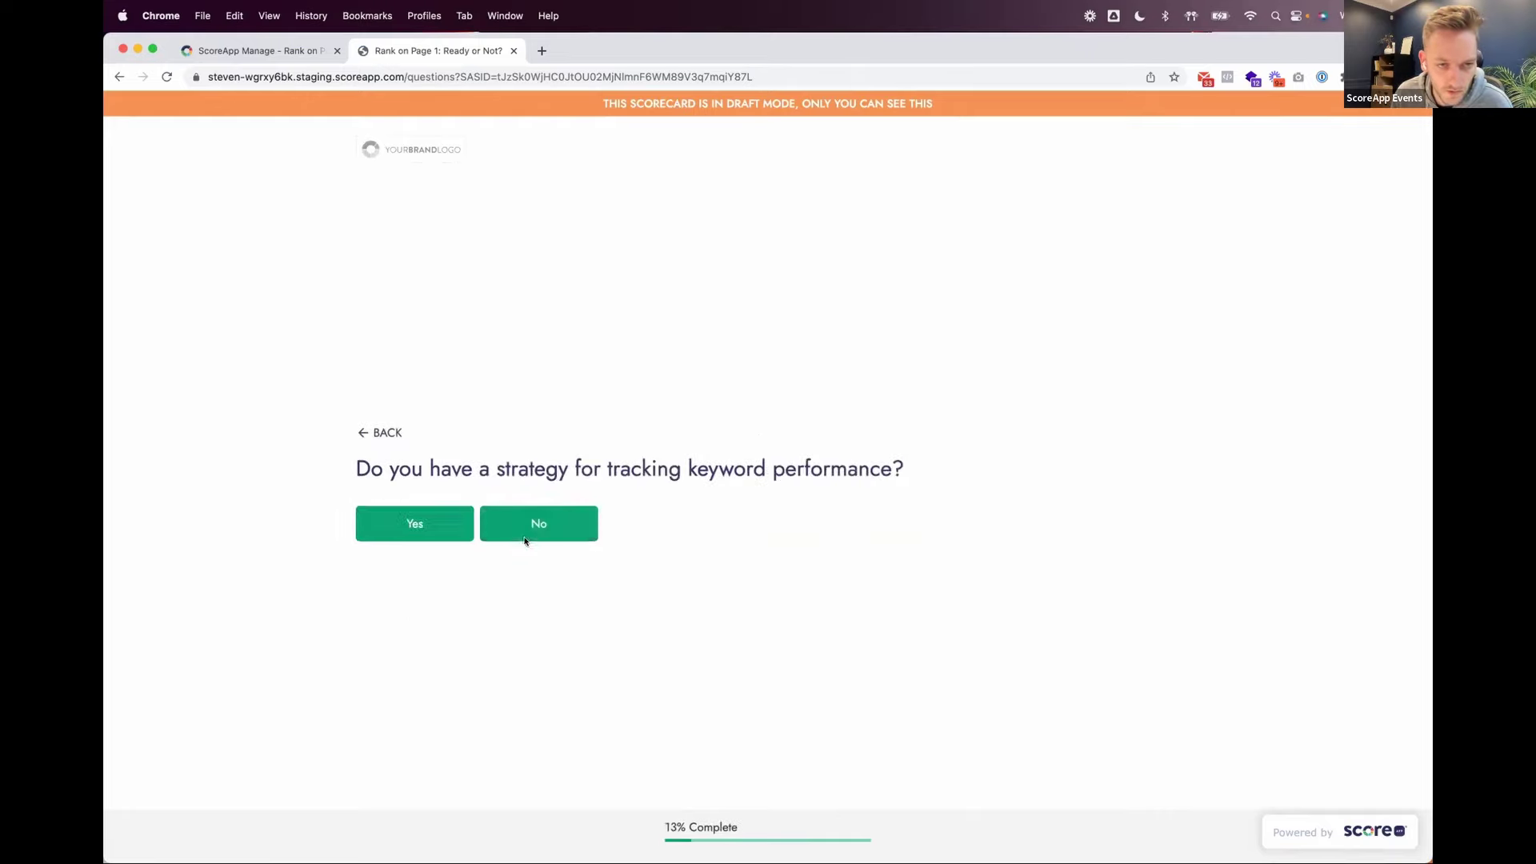
pyautogui.click(526, 540)
pyautogui.click(415, 528)
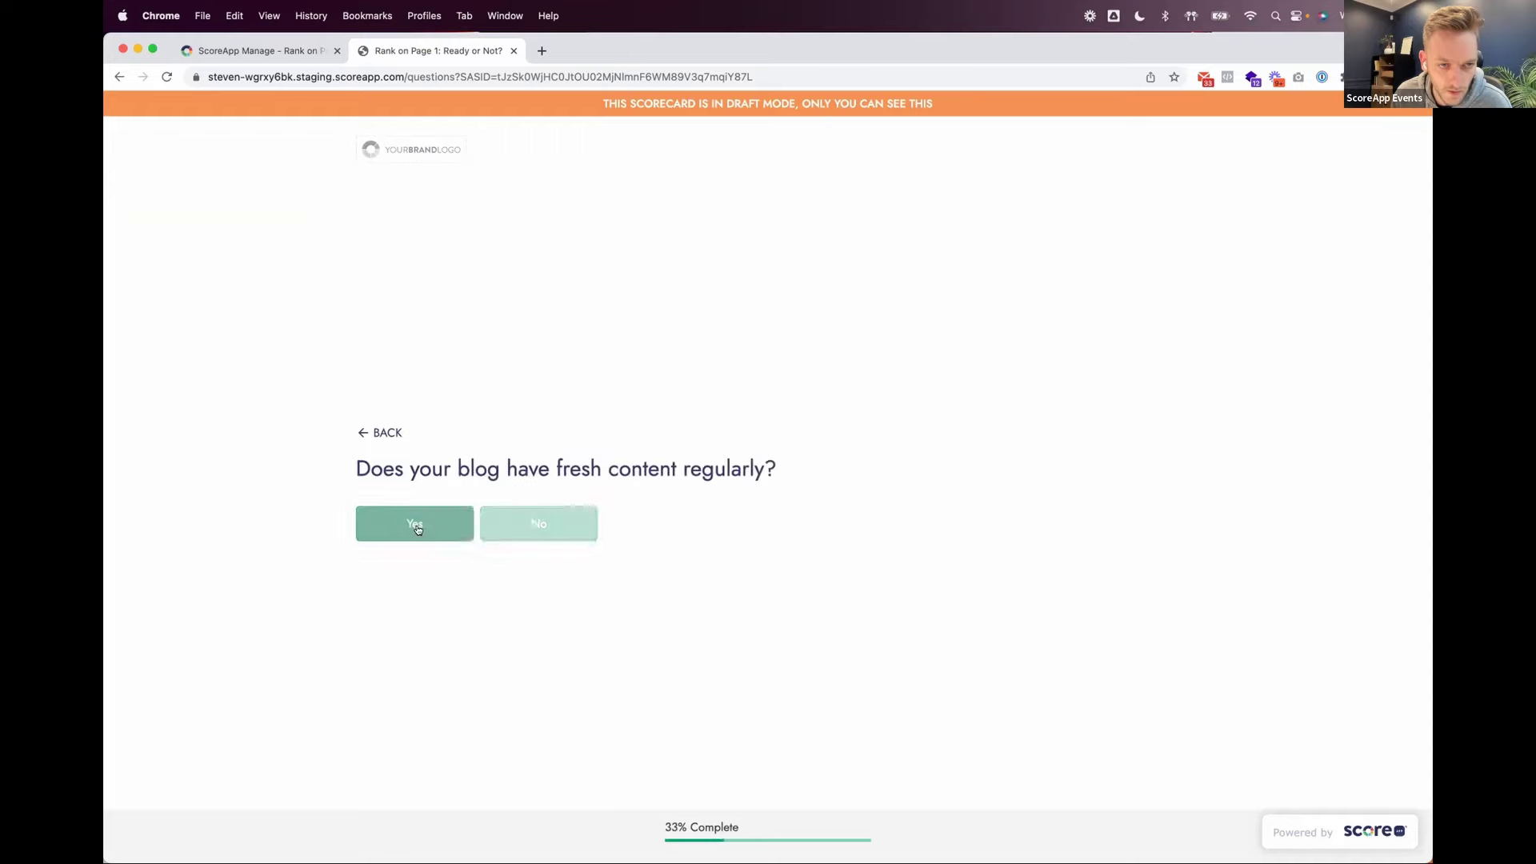
pyautogui.click(417, 529)
pyautogui.click(537, 527)
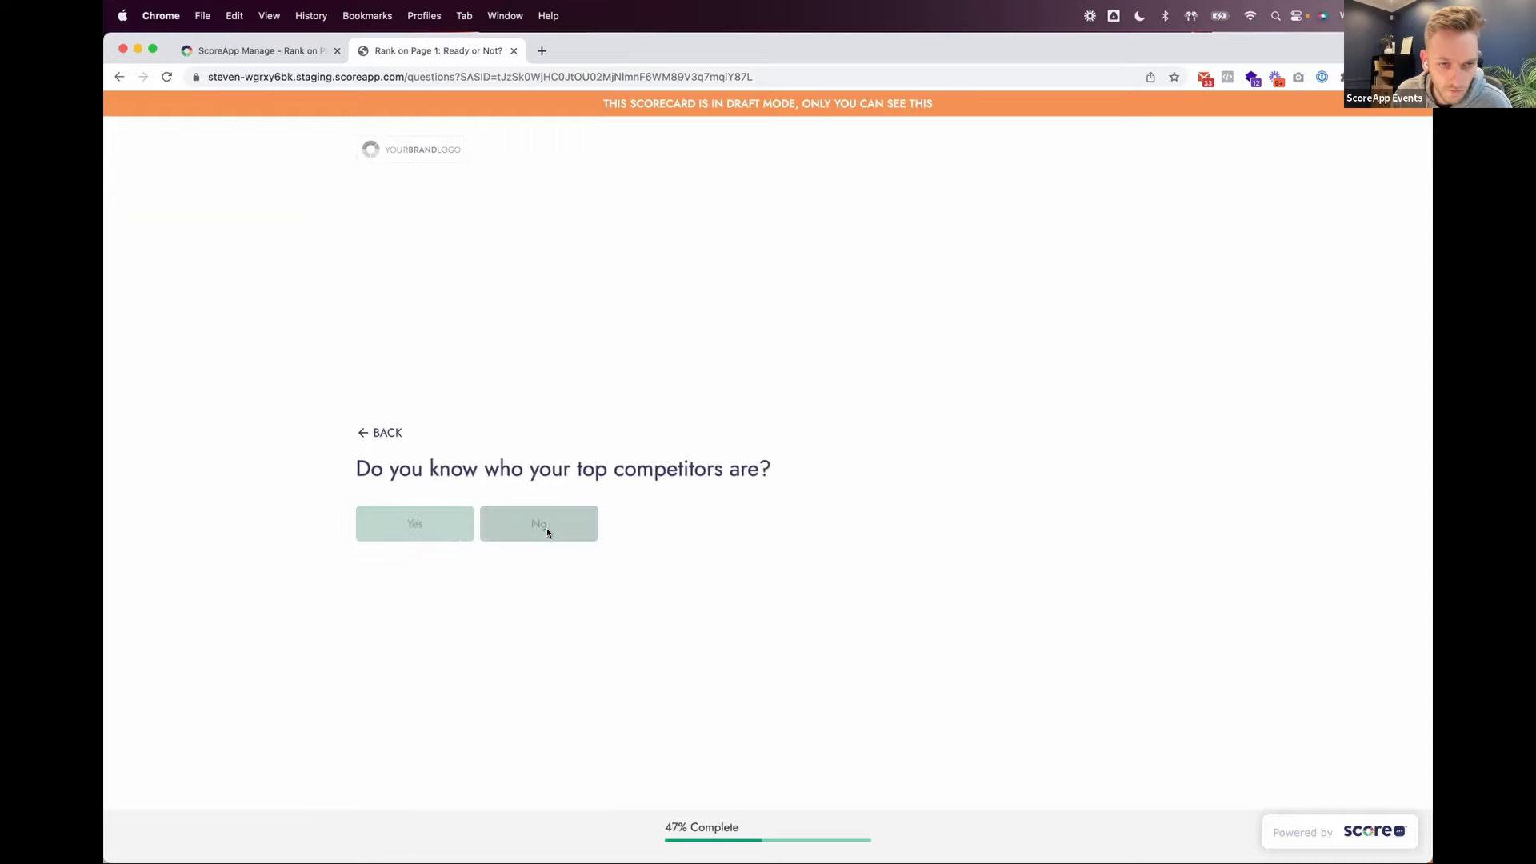
# Step: Answer the competition and page speed questions, ending with No on mobile optimisation
pyautogui.click(548, 532)
pyautogui.click(544, 539)
pyautogui.click(544, 540)
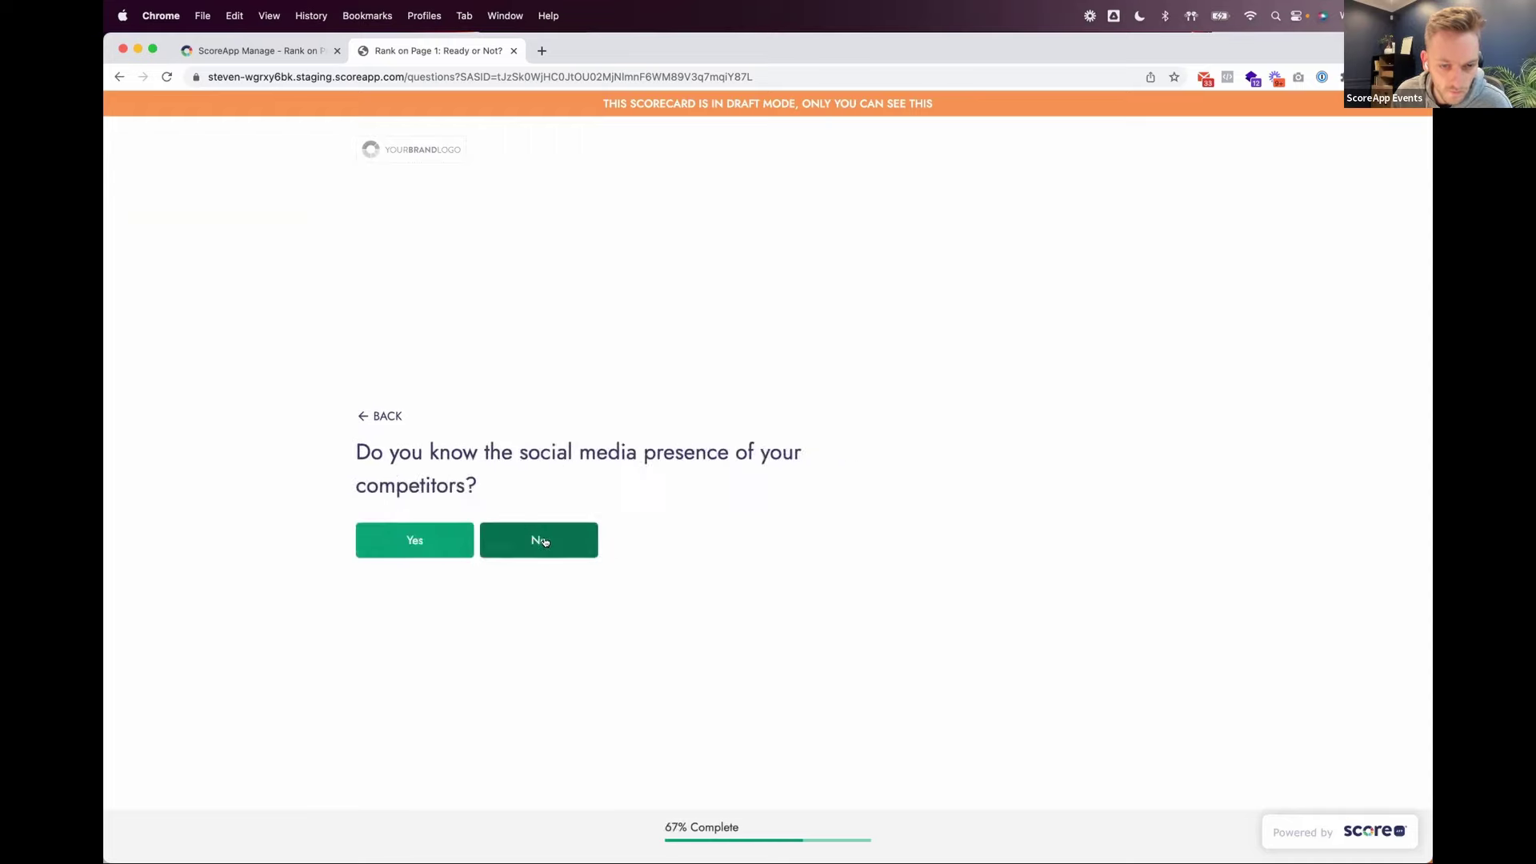
pyautogui.click(424, 538)
pyautogui.click(509, 529)
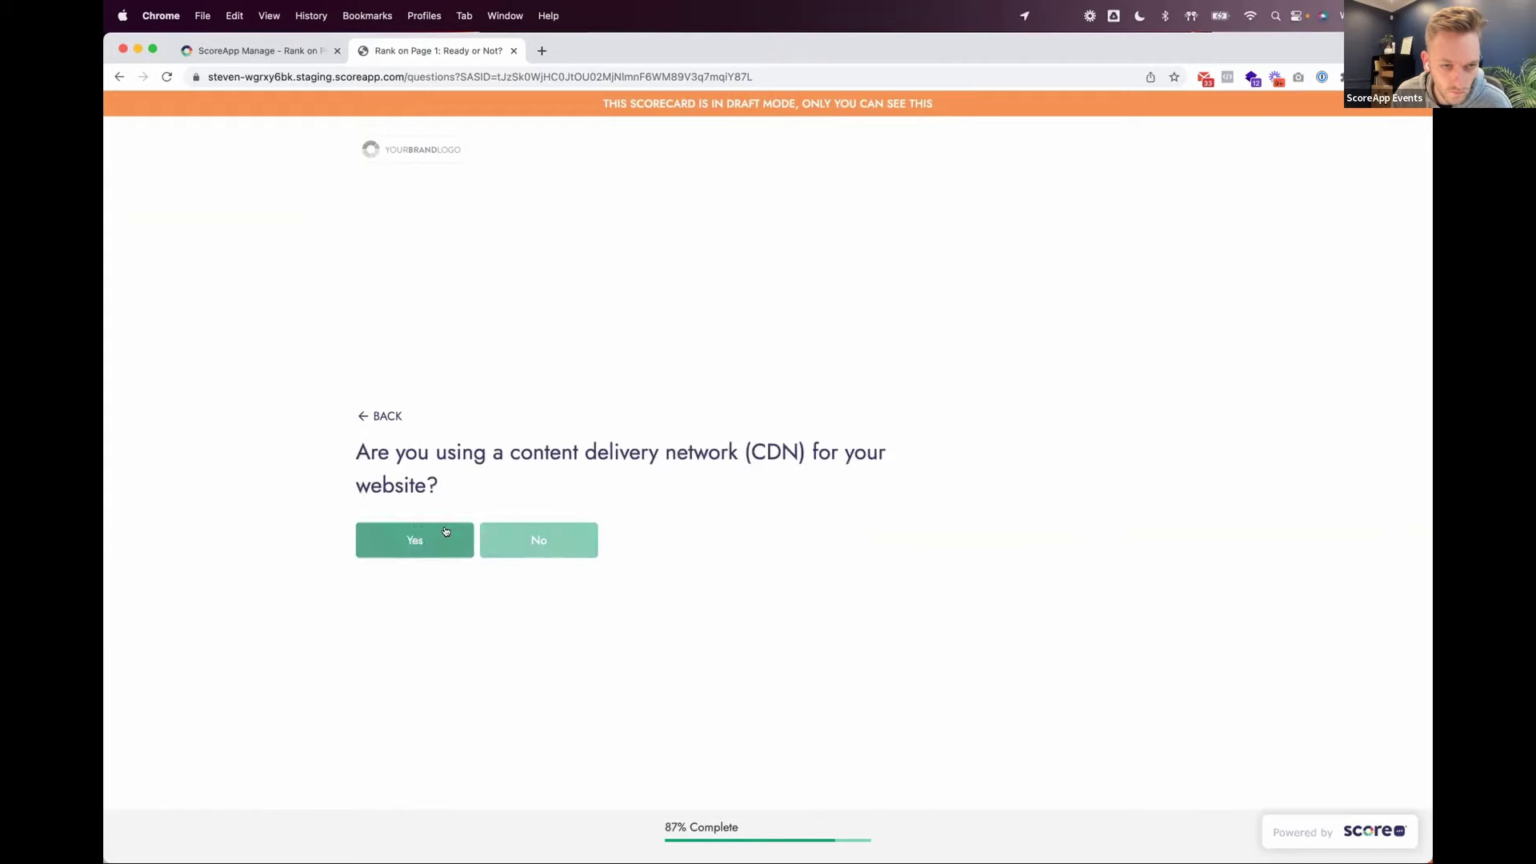
pyautogui.click(446, 531)
pyautogui.click(502, 535)
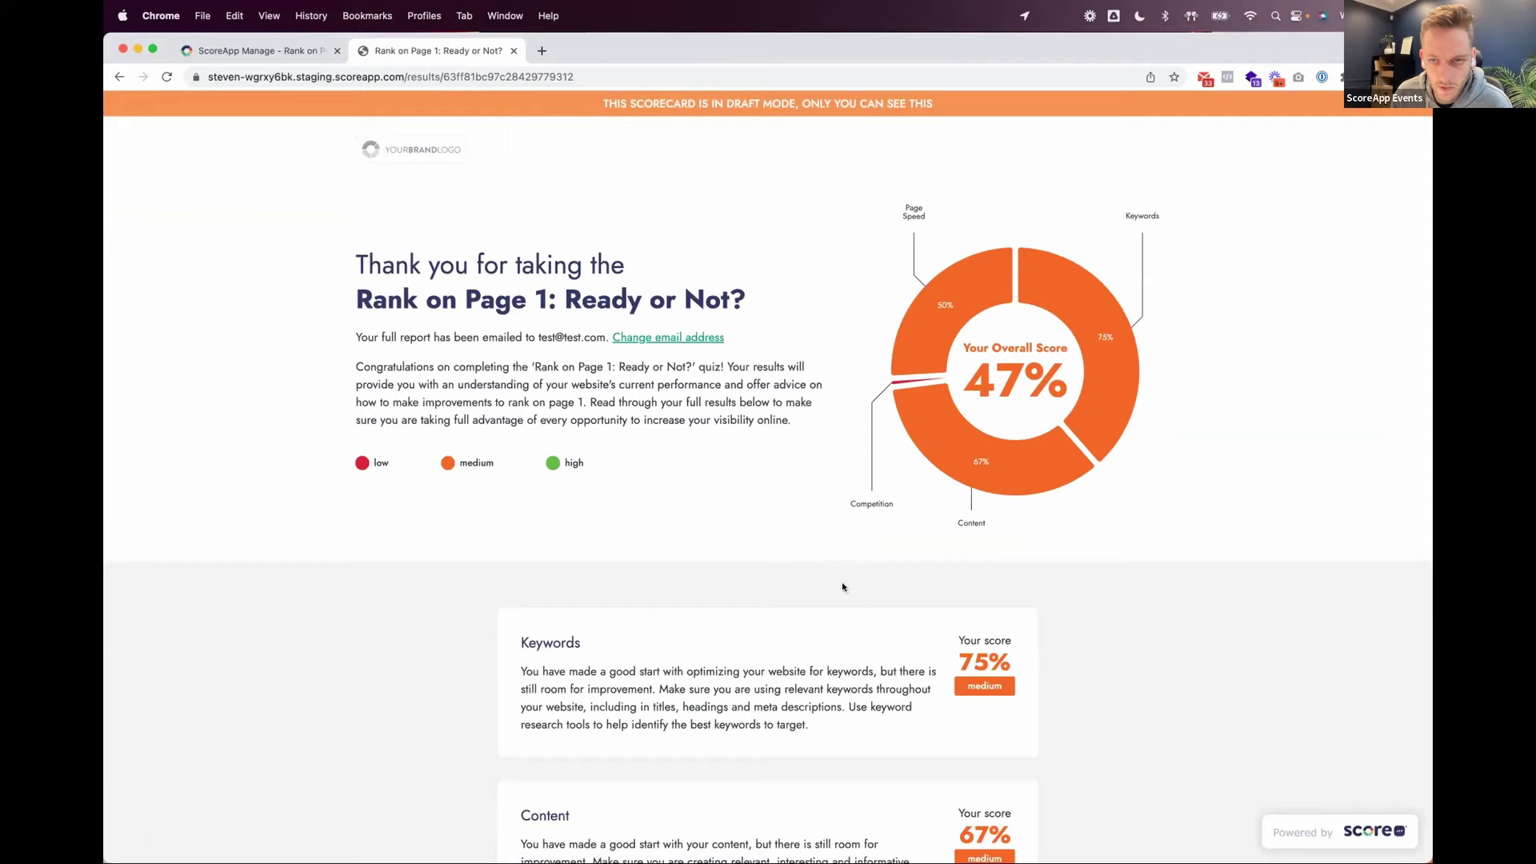
# Step: Scroll through the 47% results page's category cards, including Competition 0% and Page Speed 50%, then return to the top
pyautogui.scroll(-5, 841, 588)
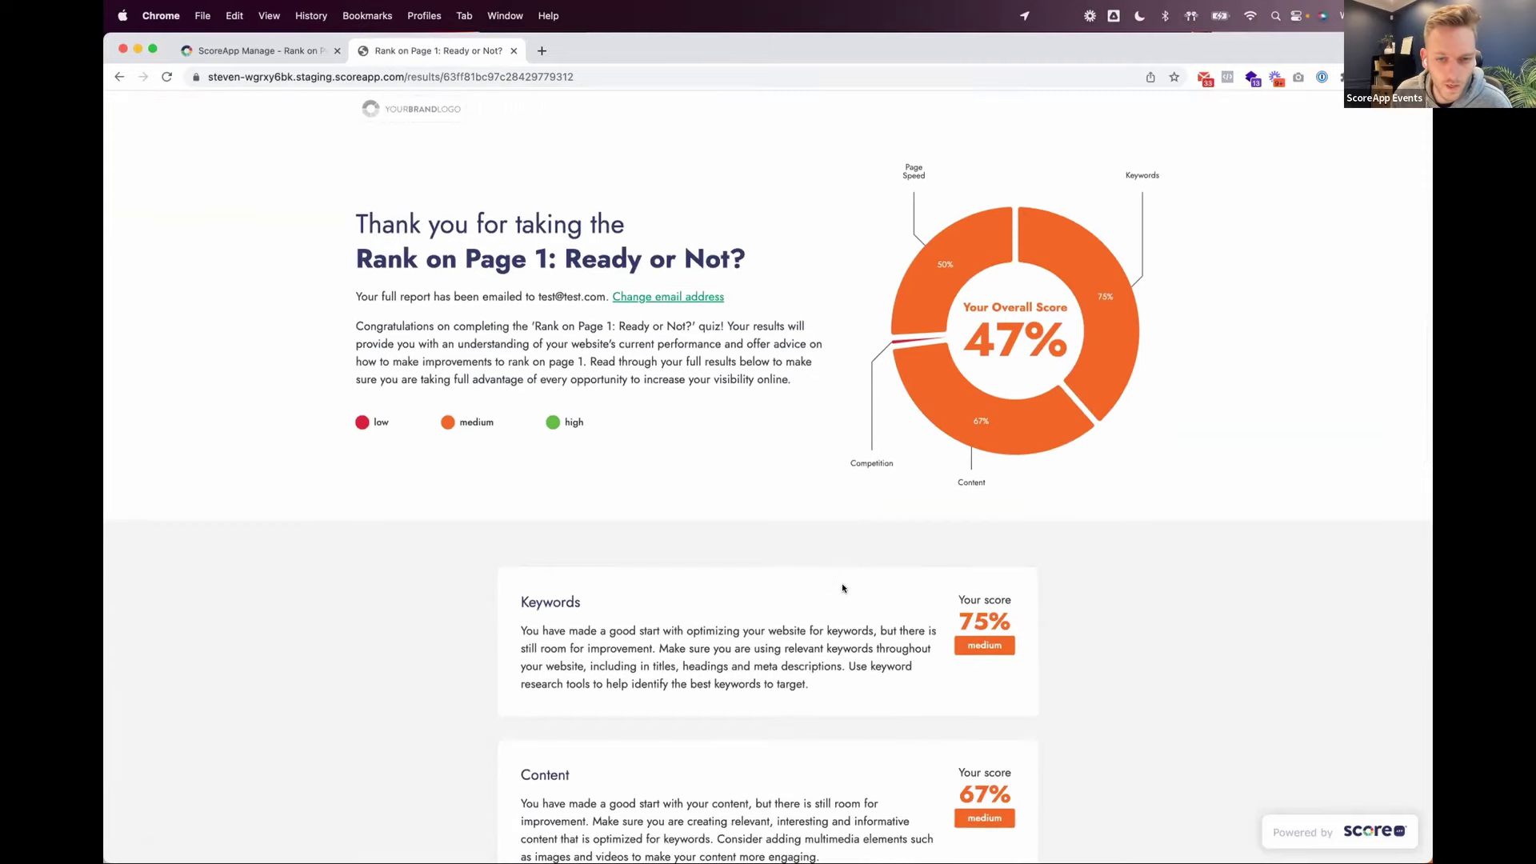
pyautogui.scroll(3, 796, 404)
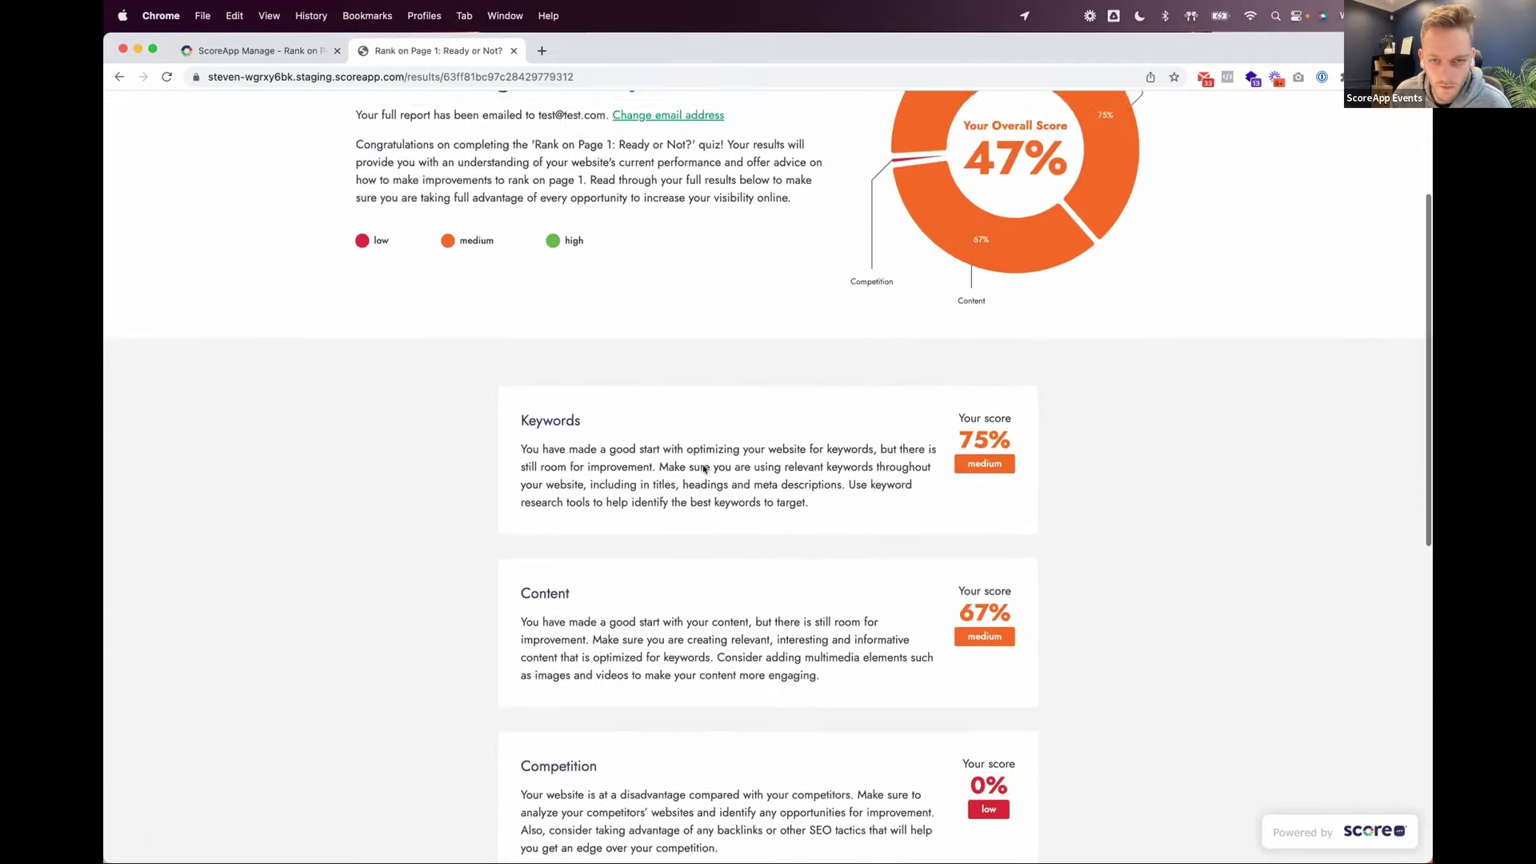
pyautogui.scroll(-5, 775, 535)
pyautogui.scroll(5, 780, 545)
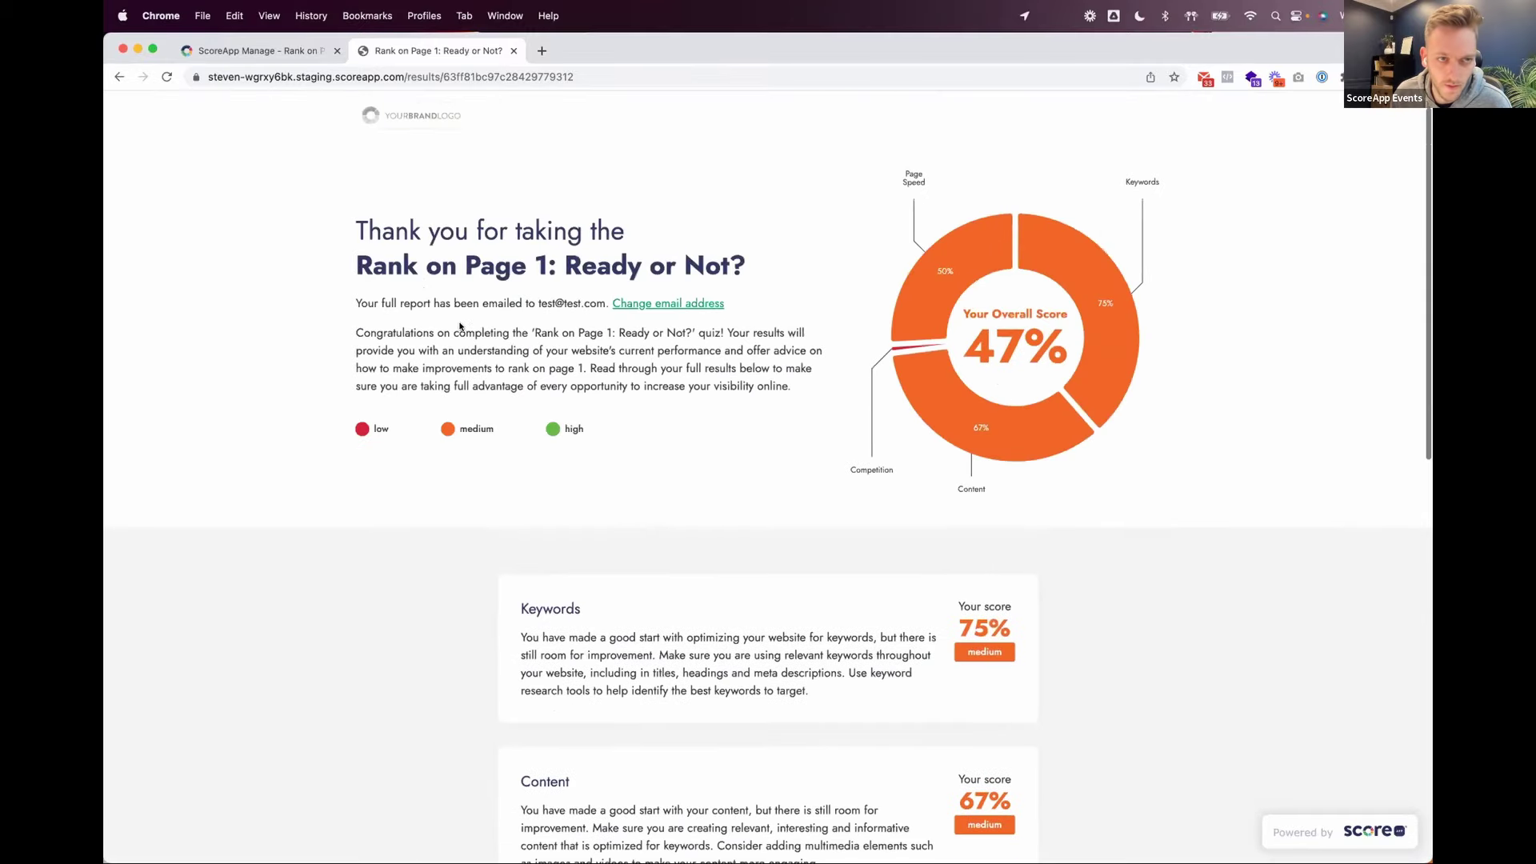
pyautogui.scroll(-1, 570, 326)
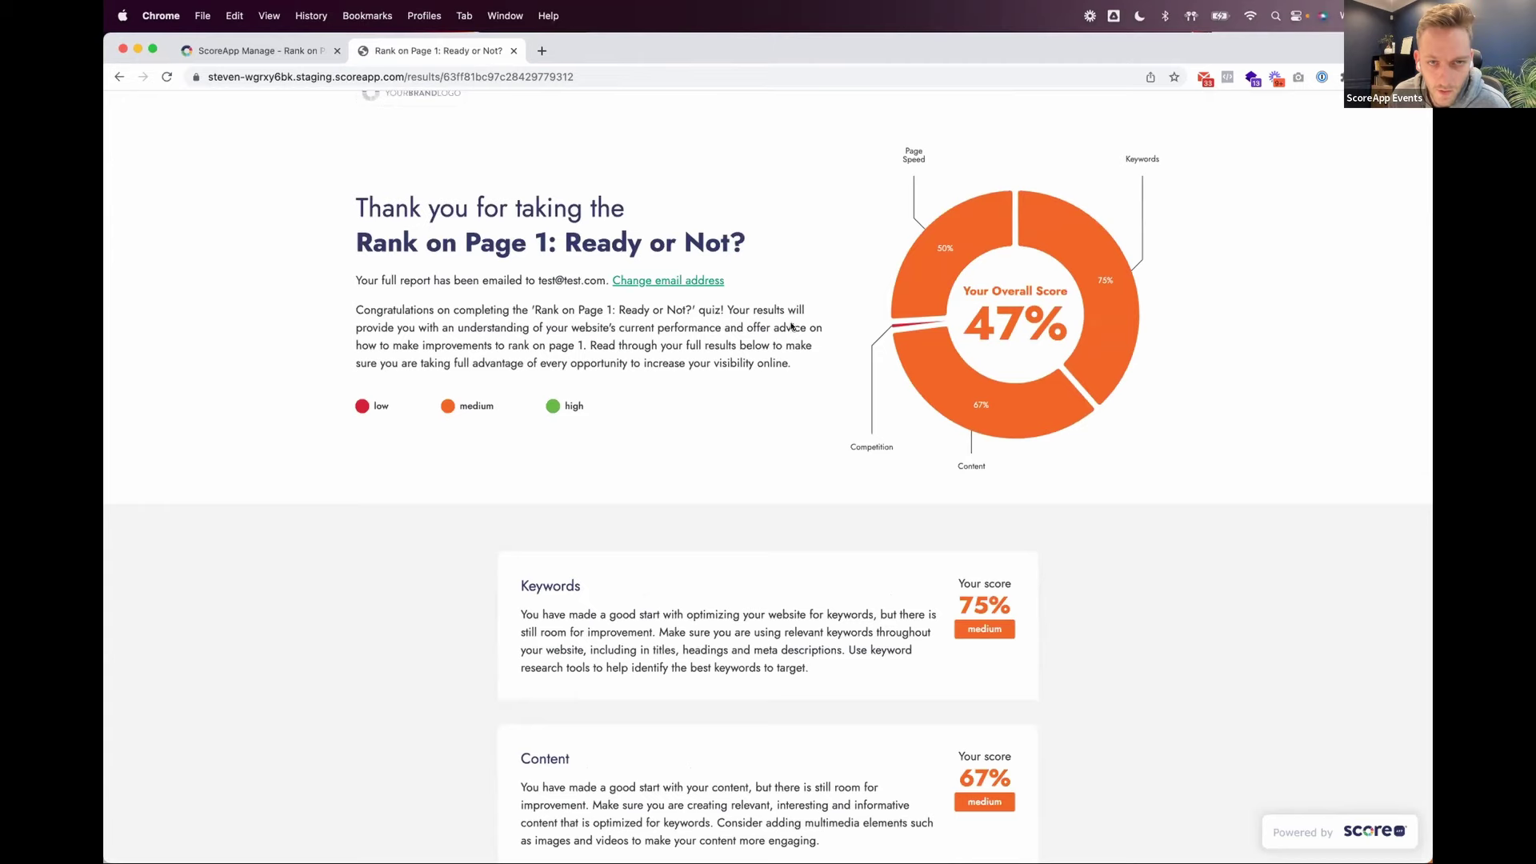
pyautogui.scroll(-1, 704, 380)
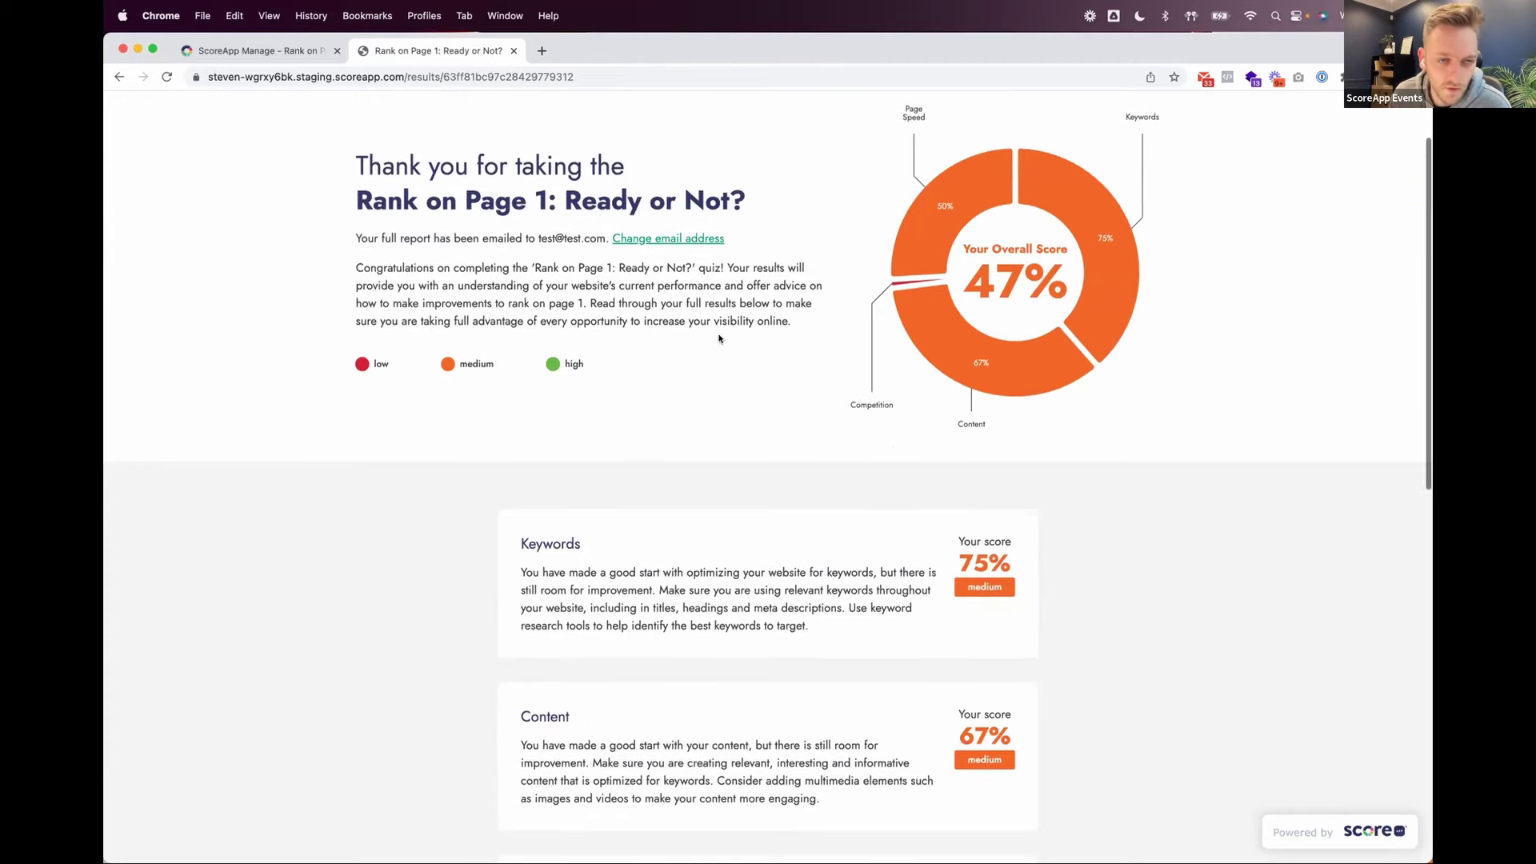
pyautogui.scroll(-1, 724, 336)
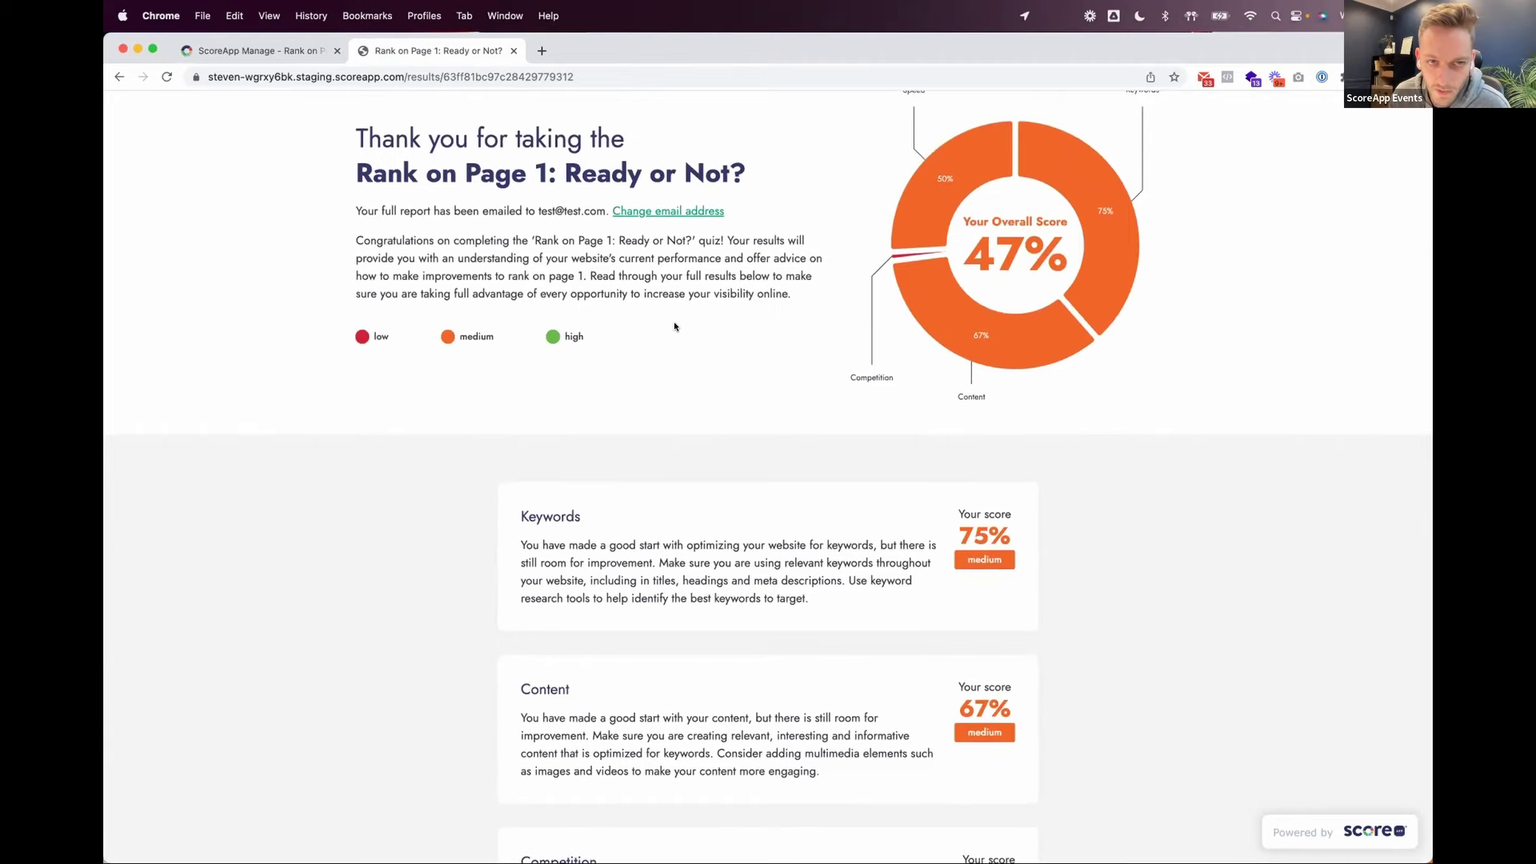
pyautogui.scroll(-1, 720, 308)
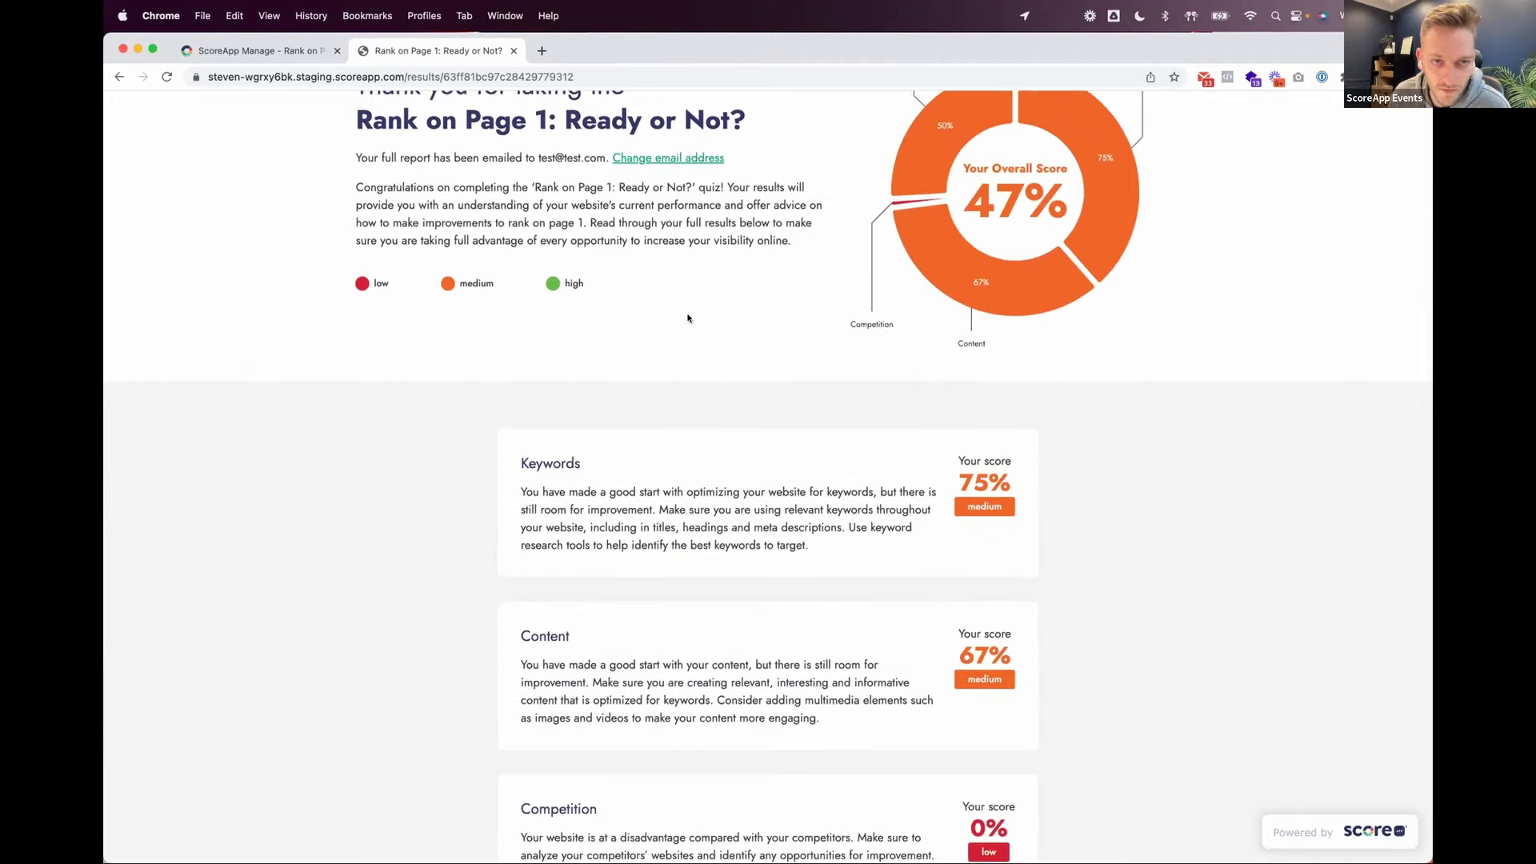
pyautogui.scroll(1, 716, 339)
pyautogui.scroll(-2, 718, 353)
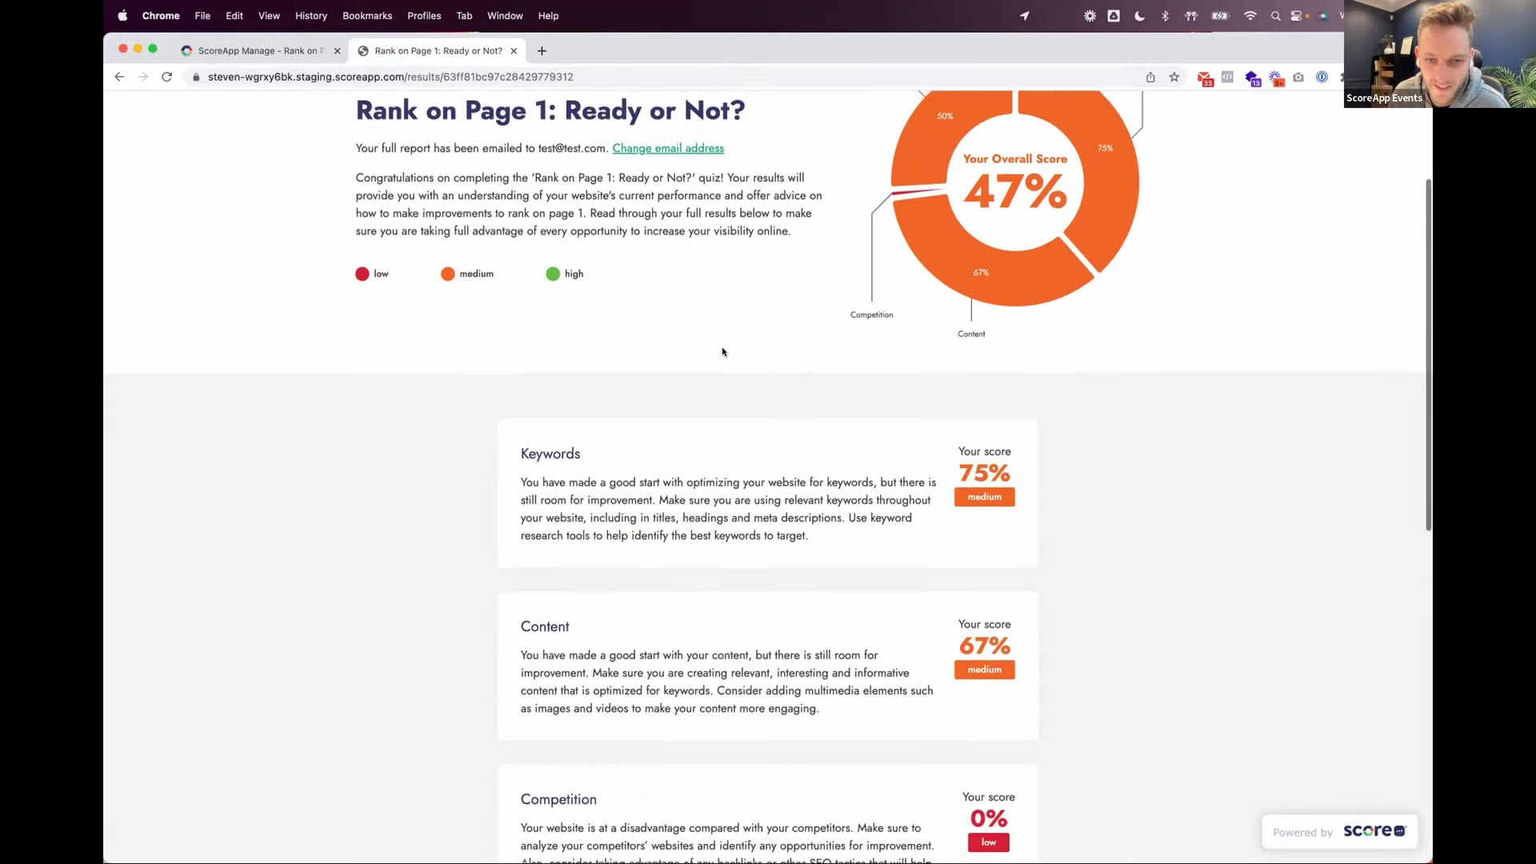
pyautogui.scroll(1, 720, 350)
pyautogui.scroll(-8, 873, 524)
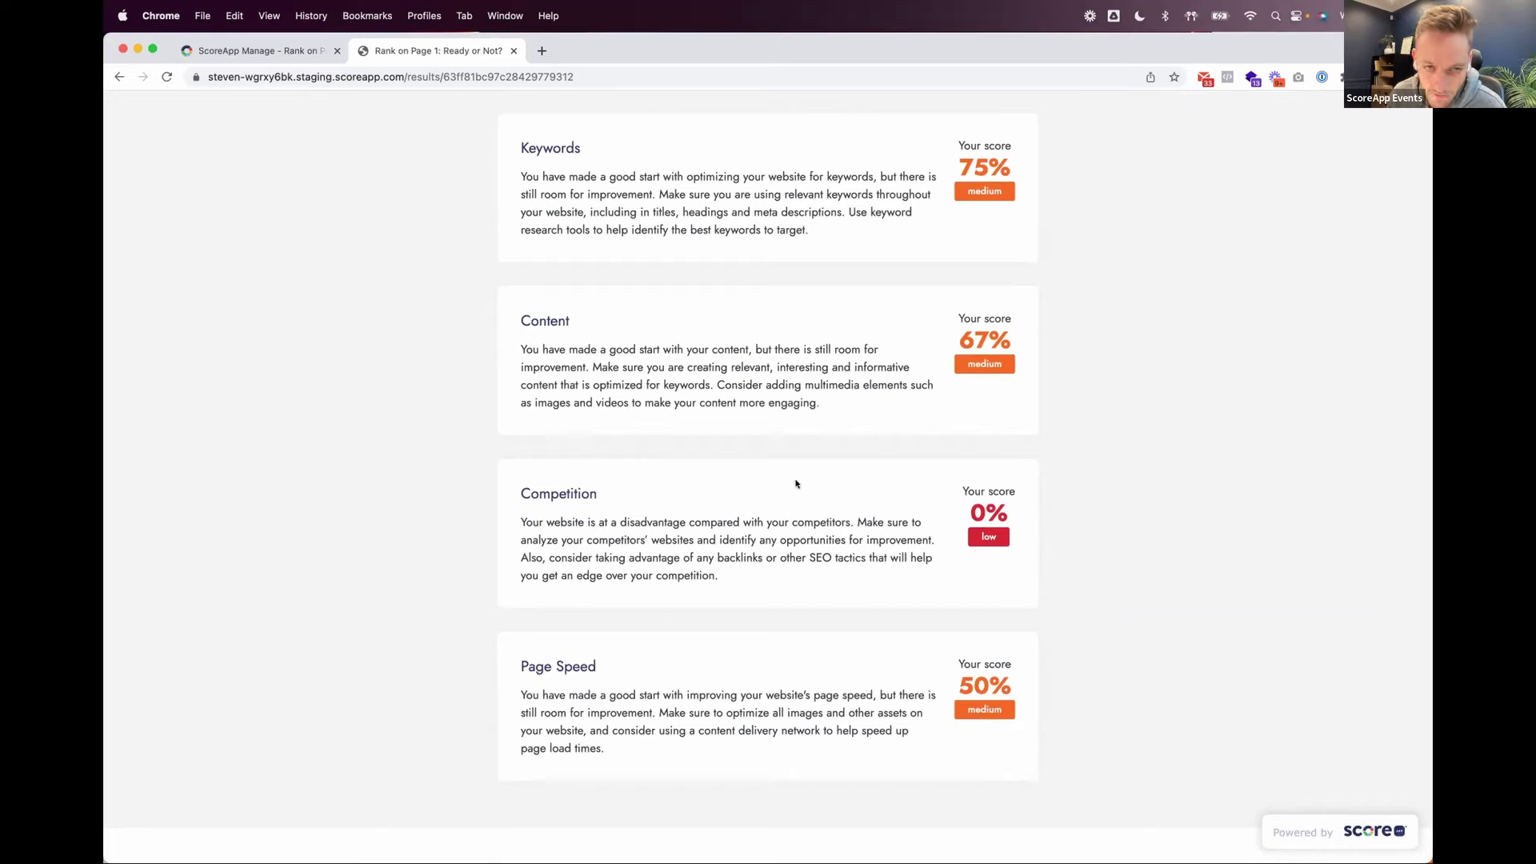
pyautogui.scroll(4, 757, 336)
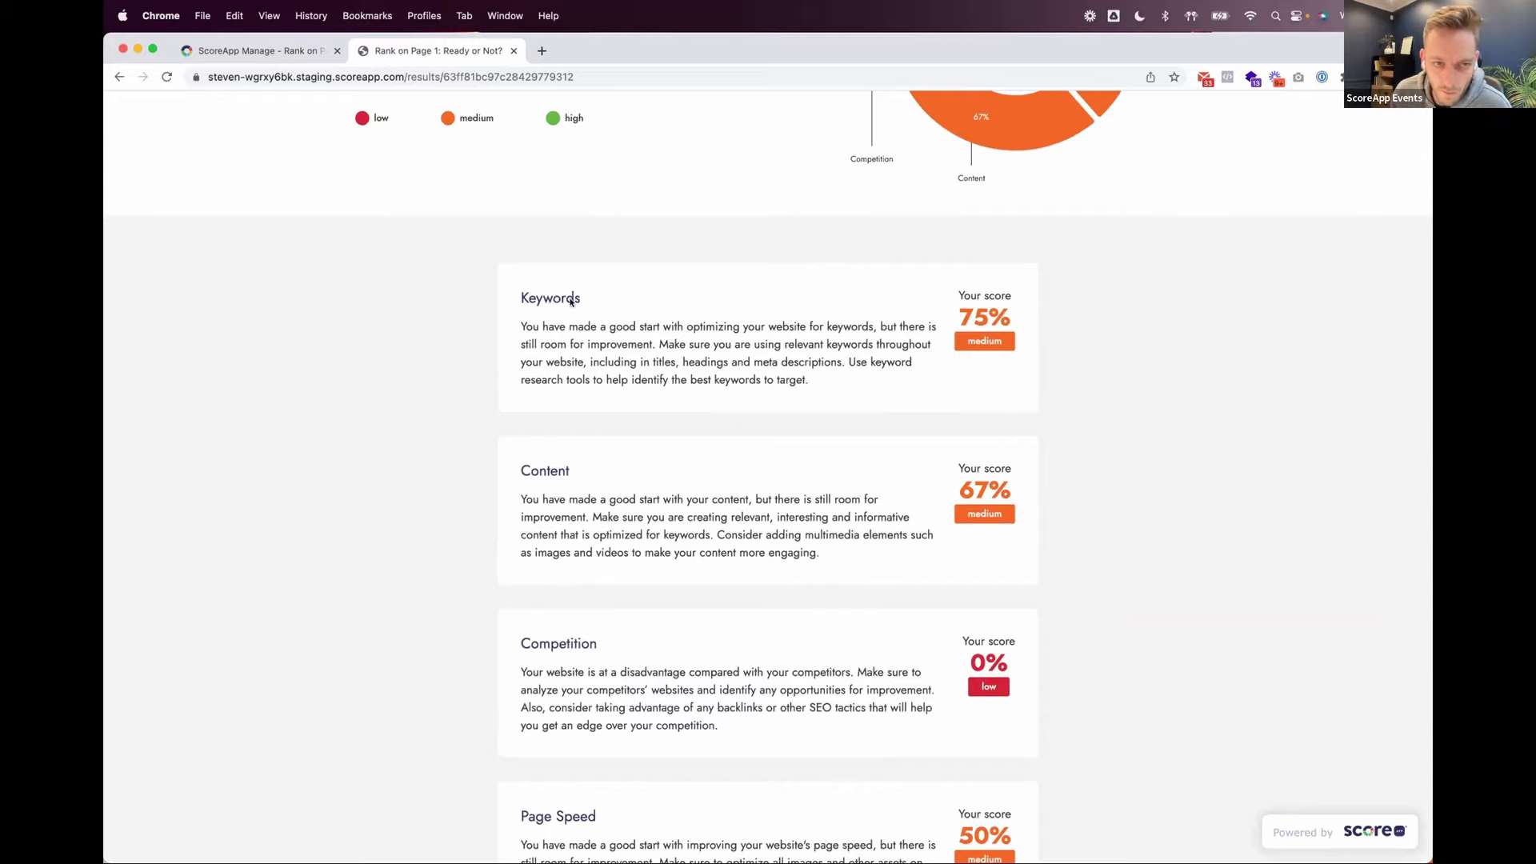
pyautogui.scroll(-1, 666, 542)
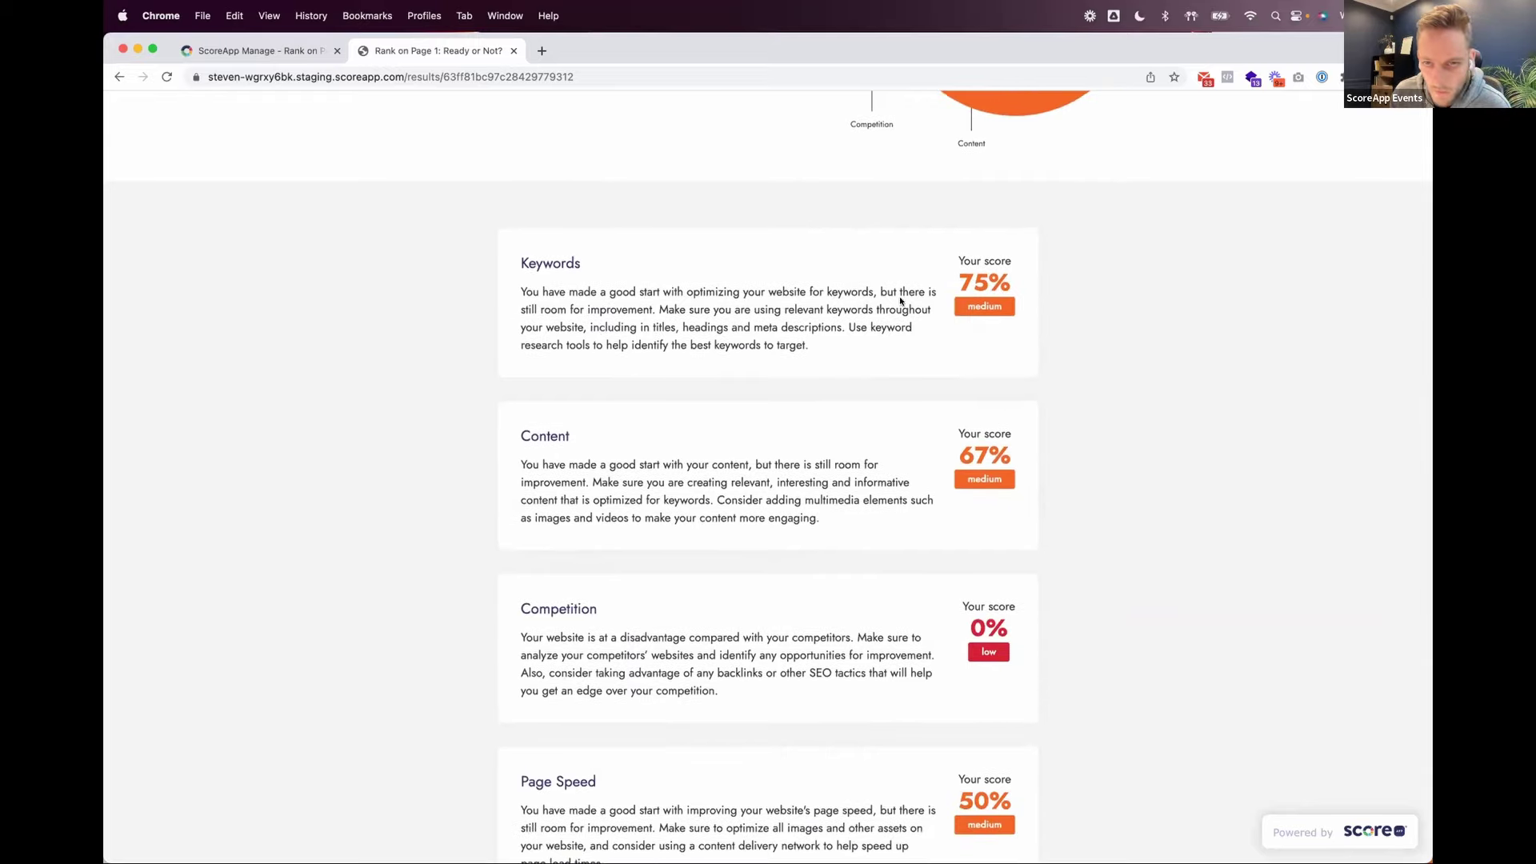
pyautogui.scroll(-4, 999, 680)
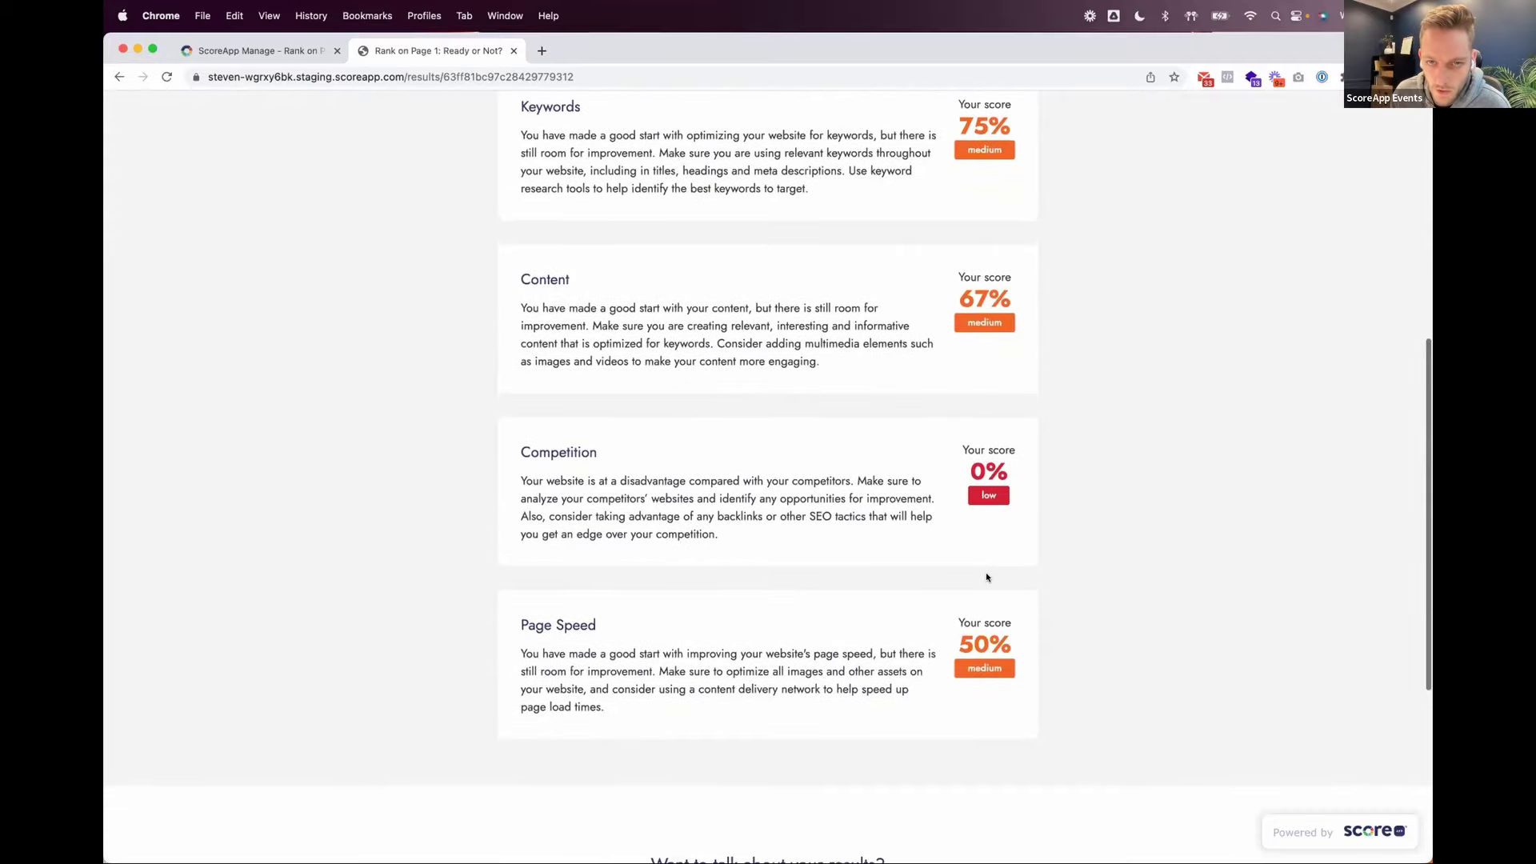
pyautogui.scroll(5, 927, 492)
pyautogui.scroll(5, 927, 492)
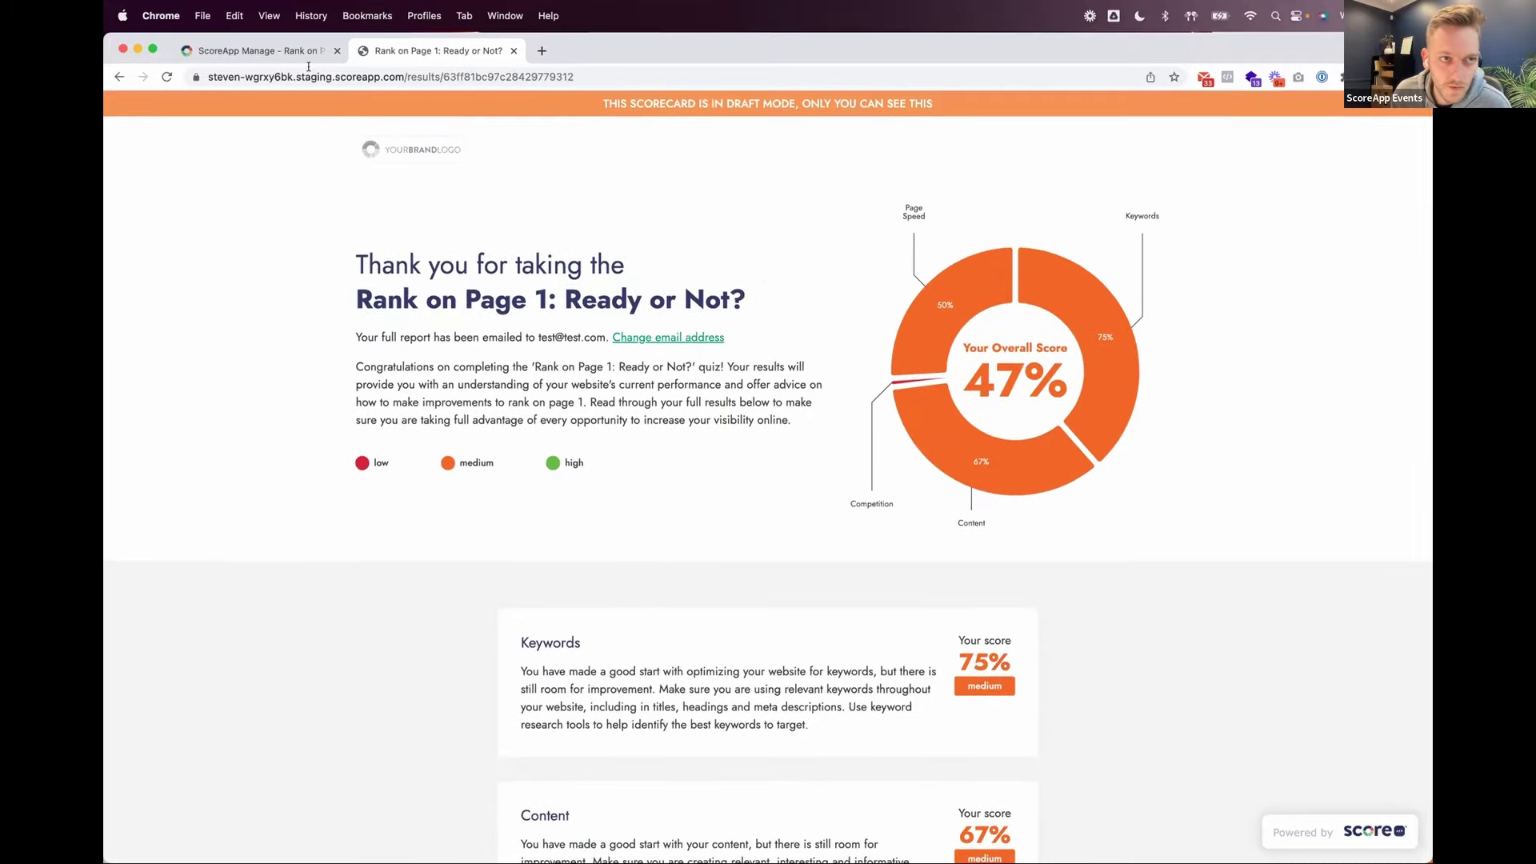
# Step: In the scorecard builder, check the PDF Reports and Result Email settings, then list the Main Result Page
pyautogui.click(300, 52)
pyautogui.click(128, 314)
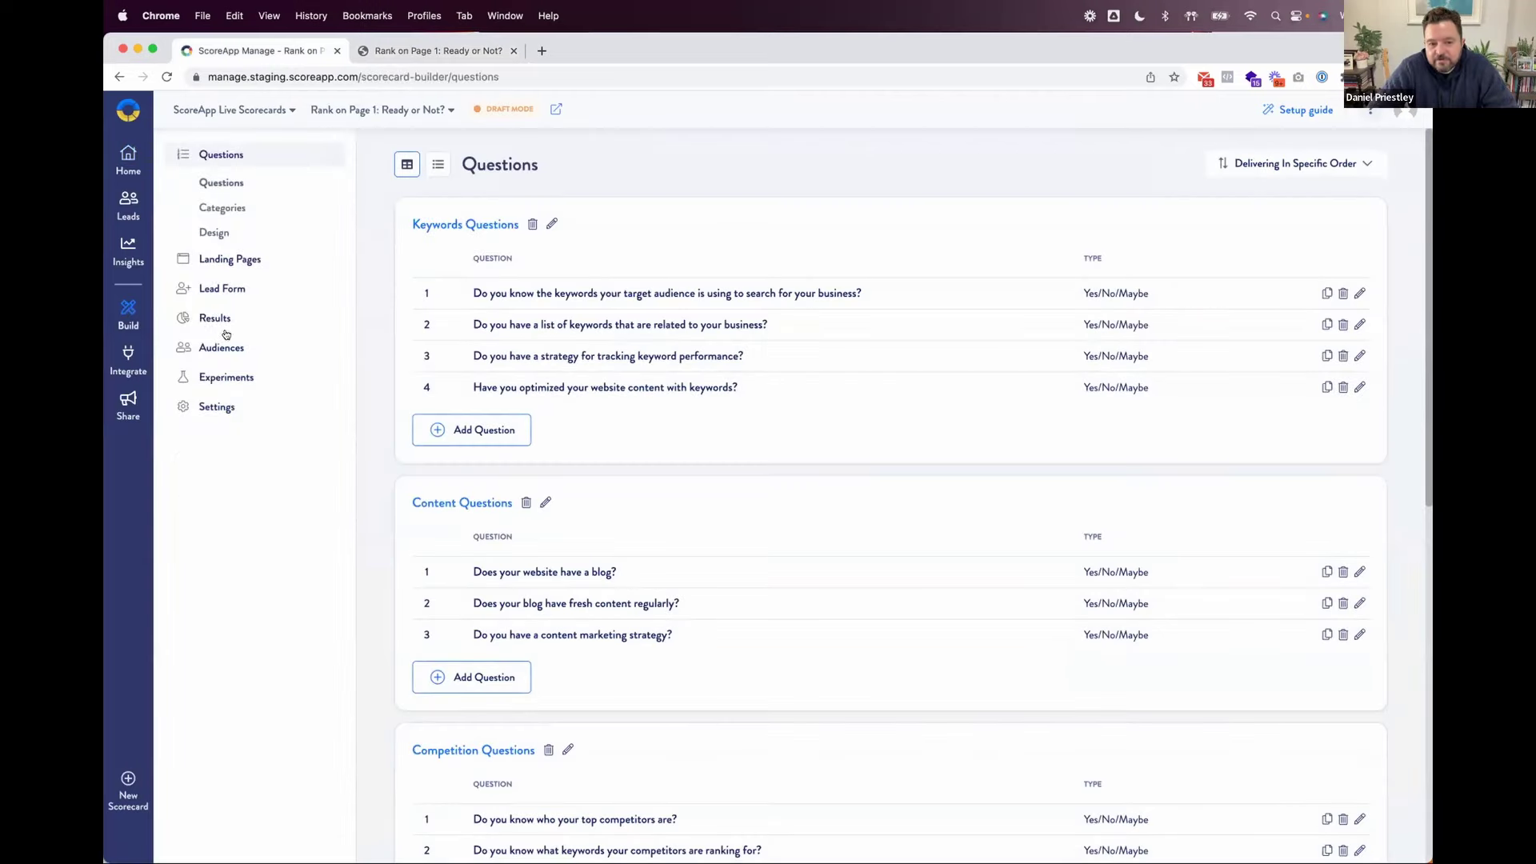
pyautogui.click(223, 319)
pyautogui.click(222, 320)
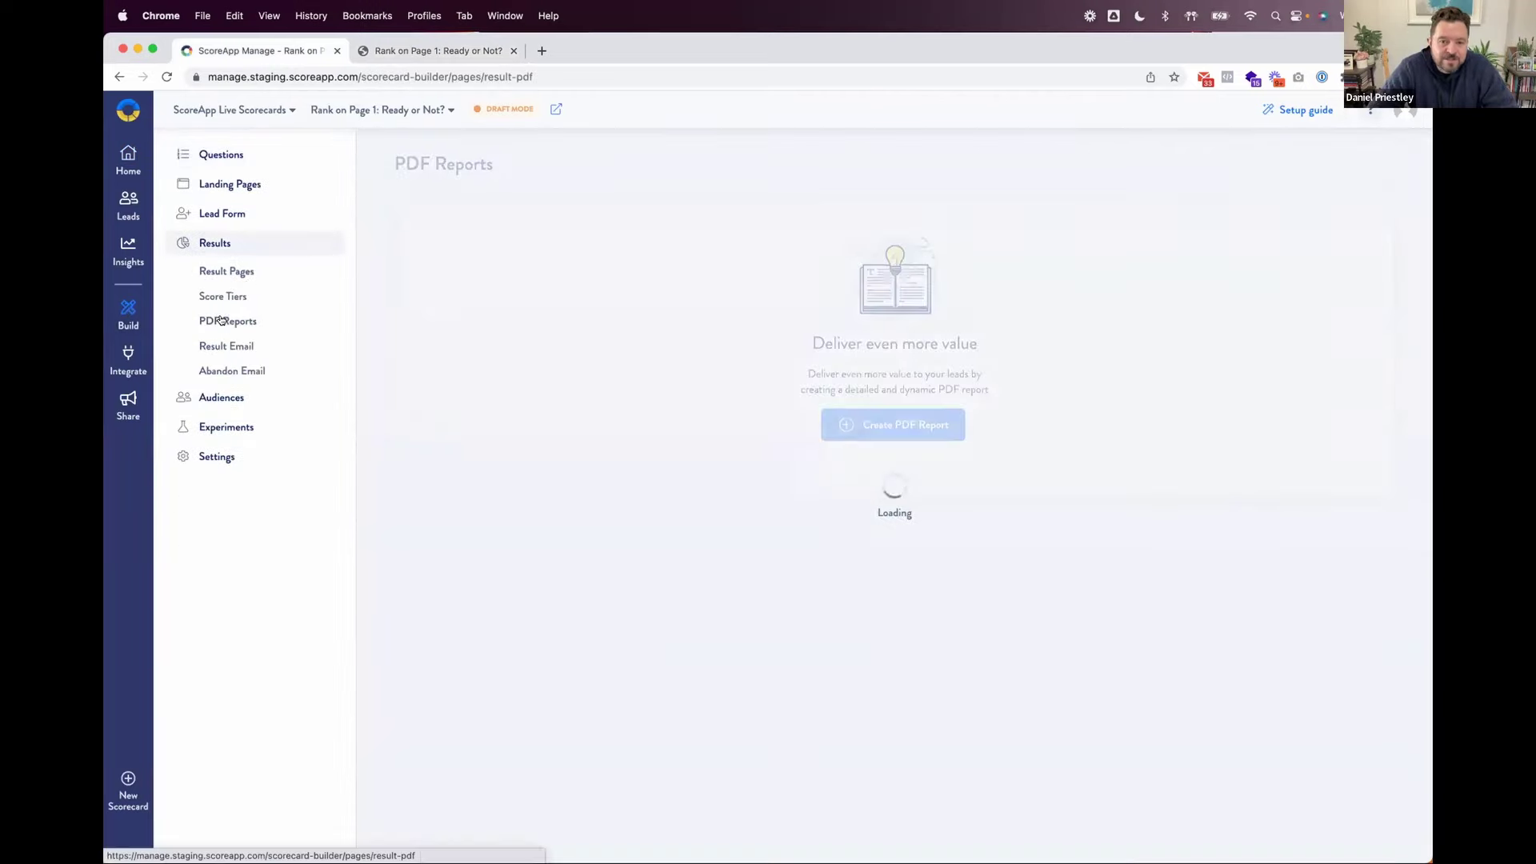
pyautogui.click(223, 346)
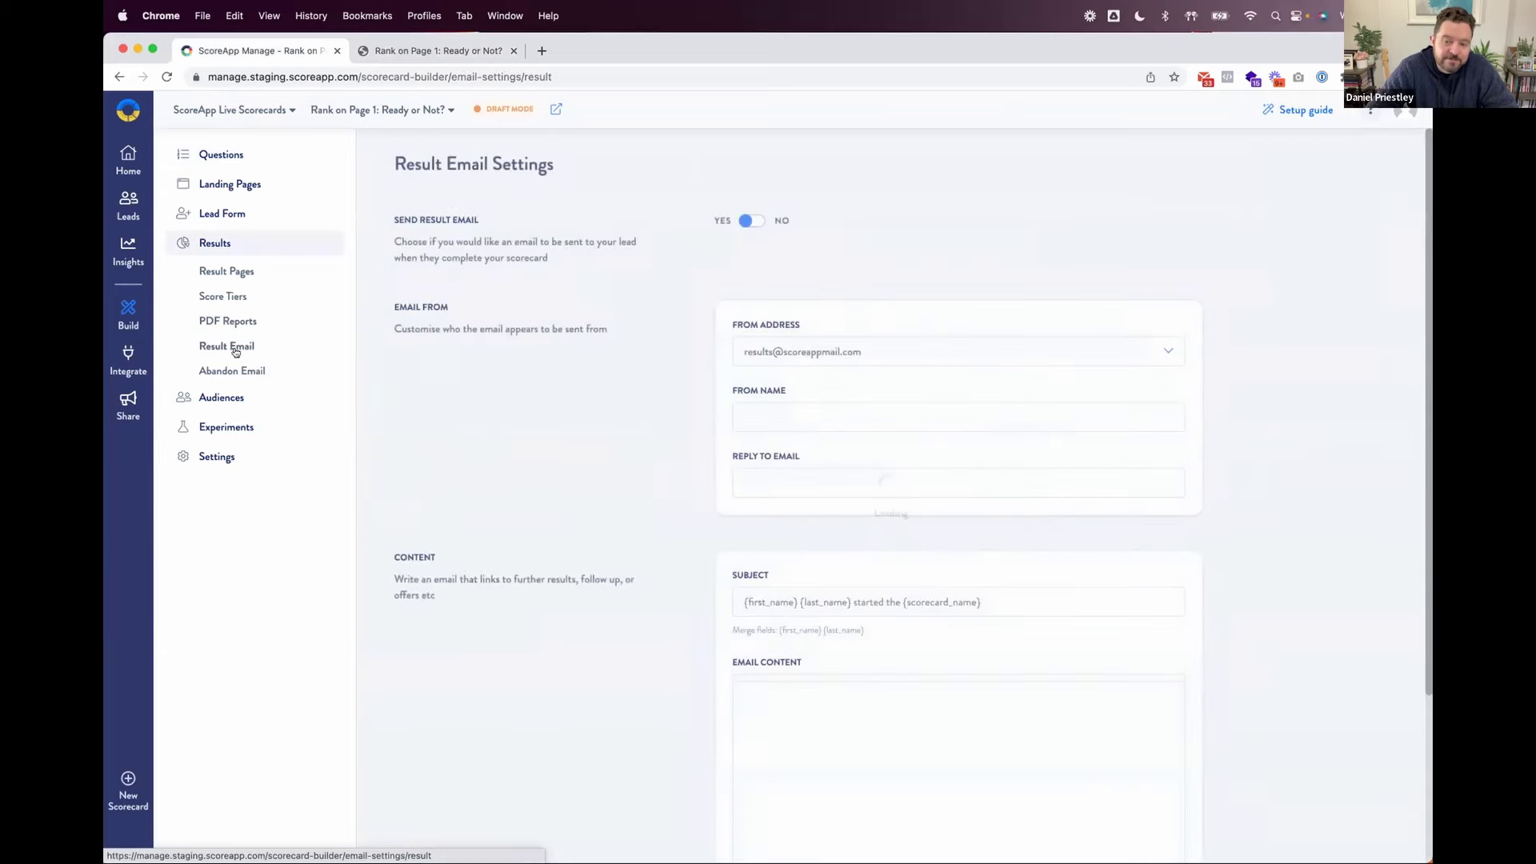
pyautogui.scroll(-1, 535, 478)
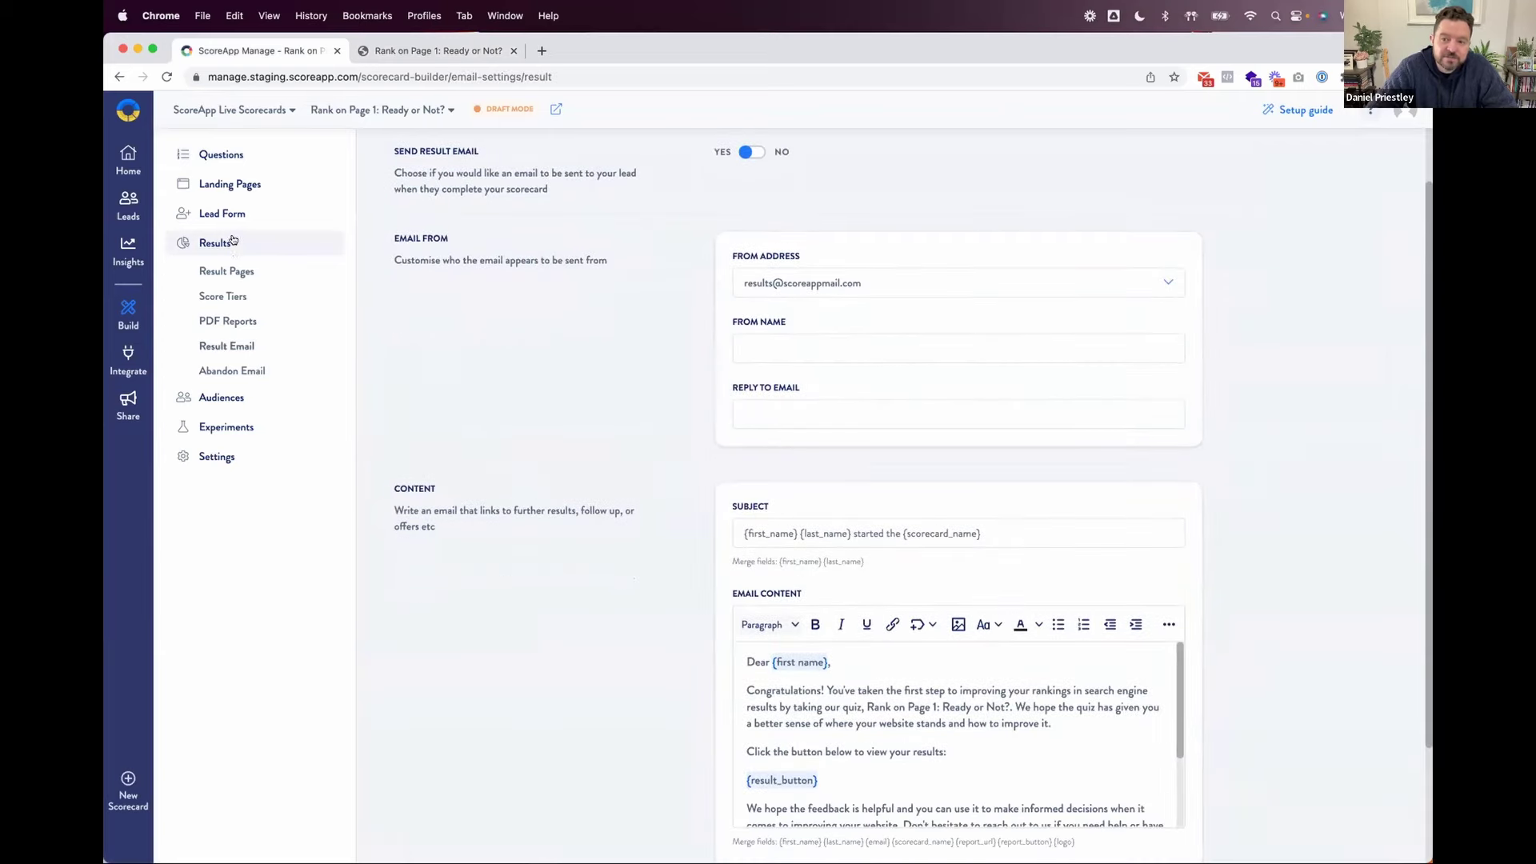
pyautogui.click(236, 273)
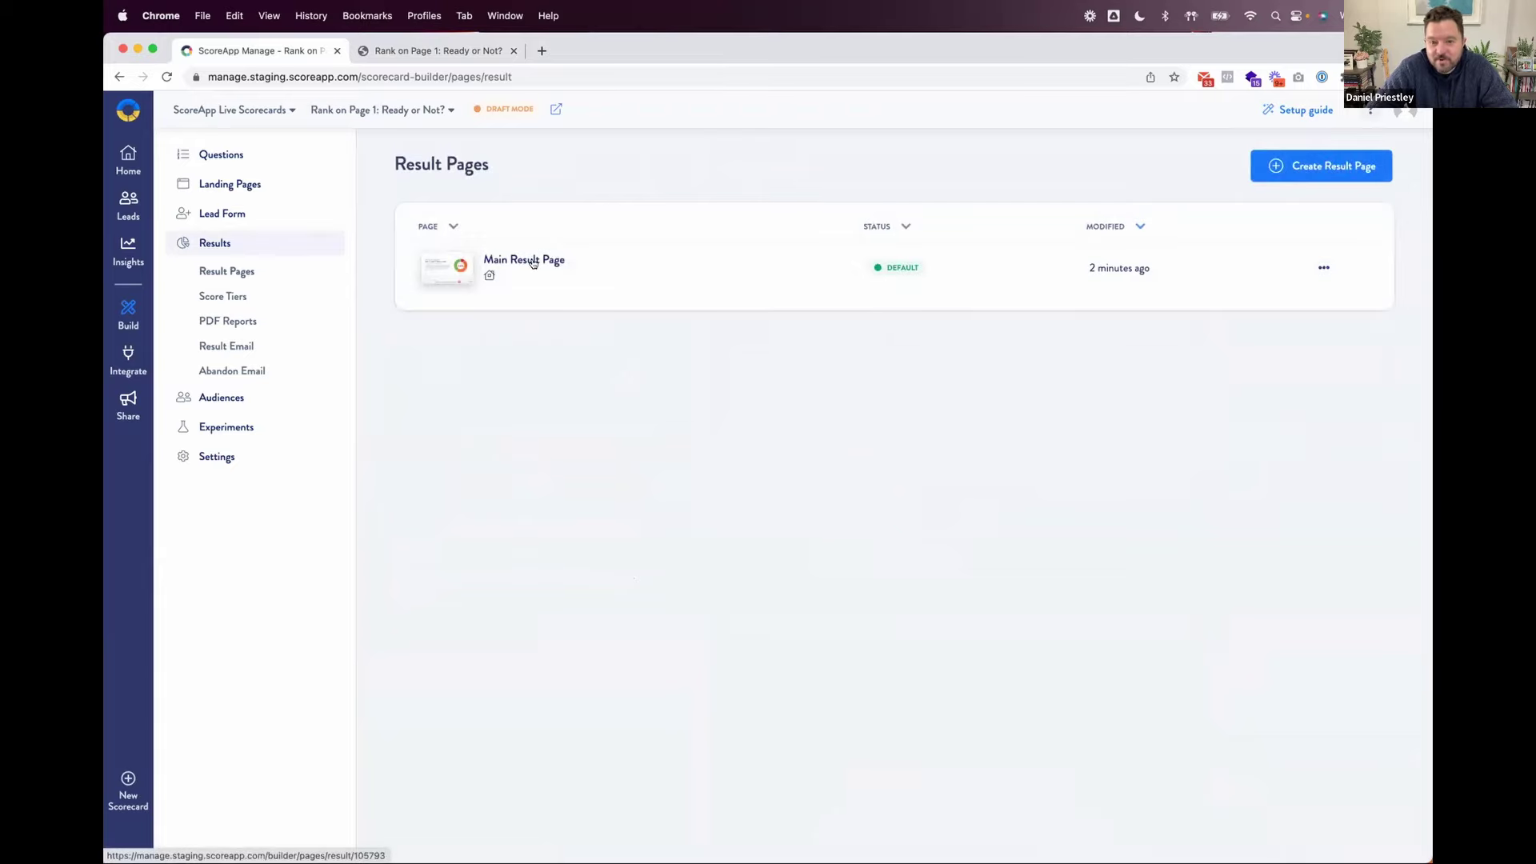
pyautogui.click(533, 263)
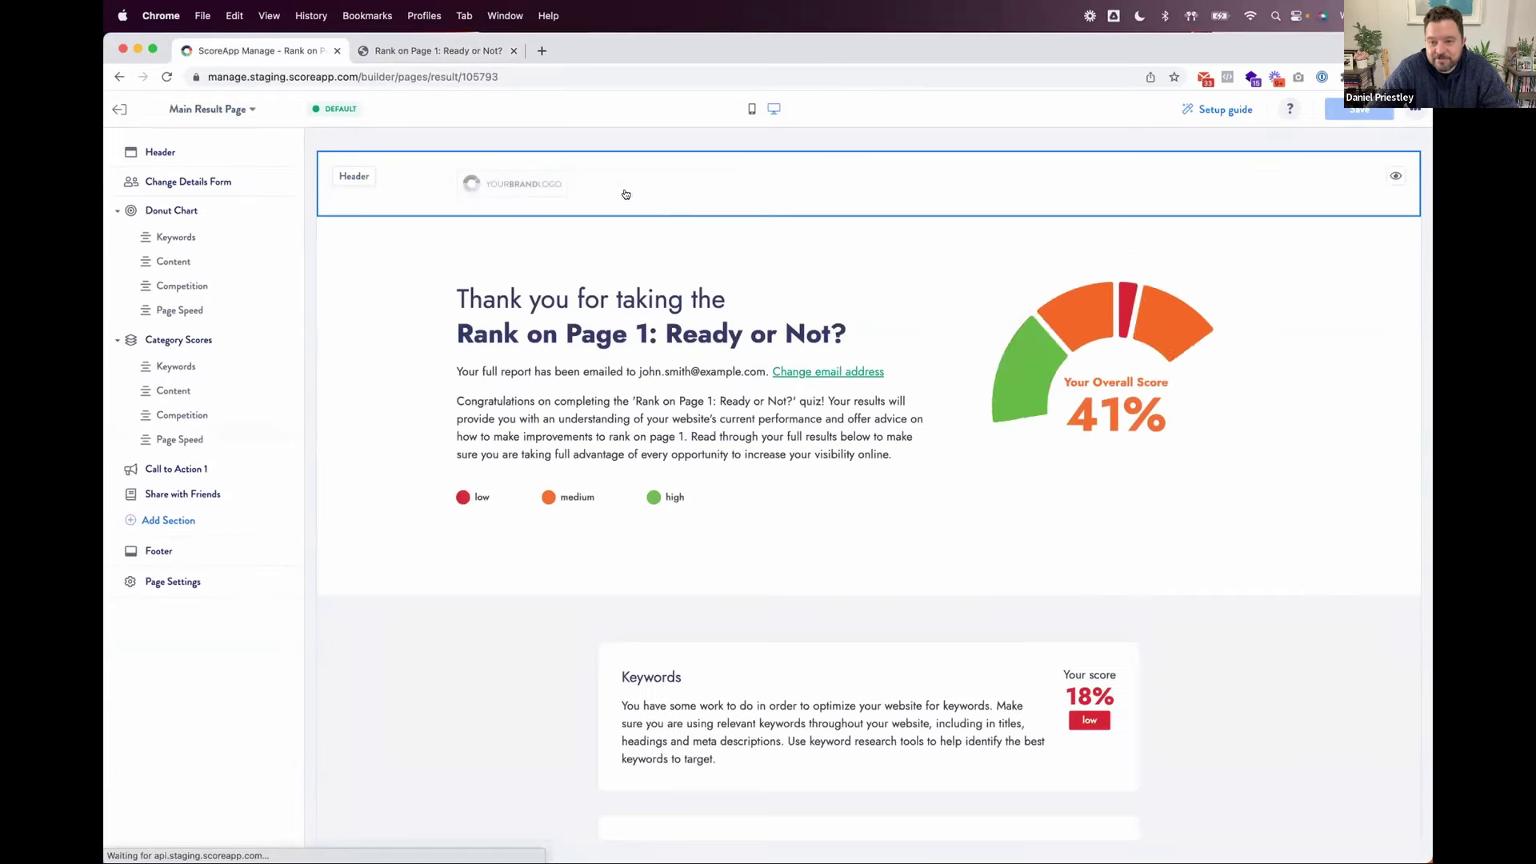
pyautogui.scroll(-1, 1357, 553)
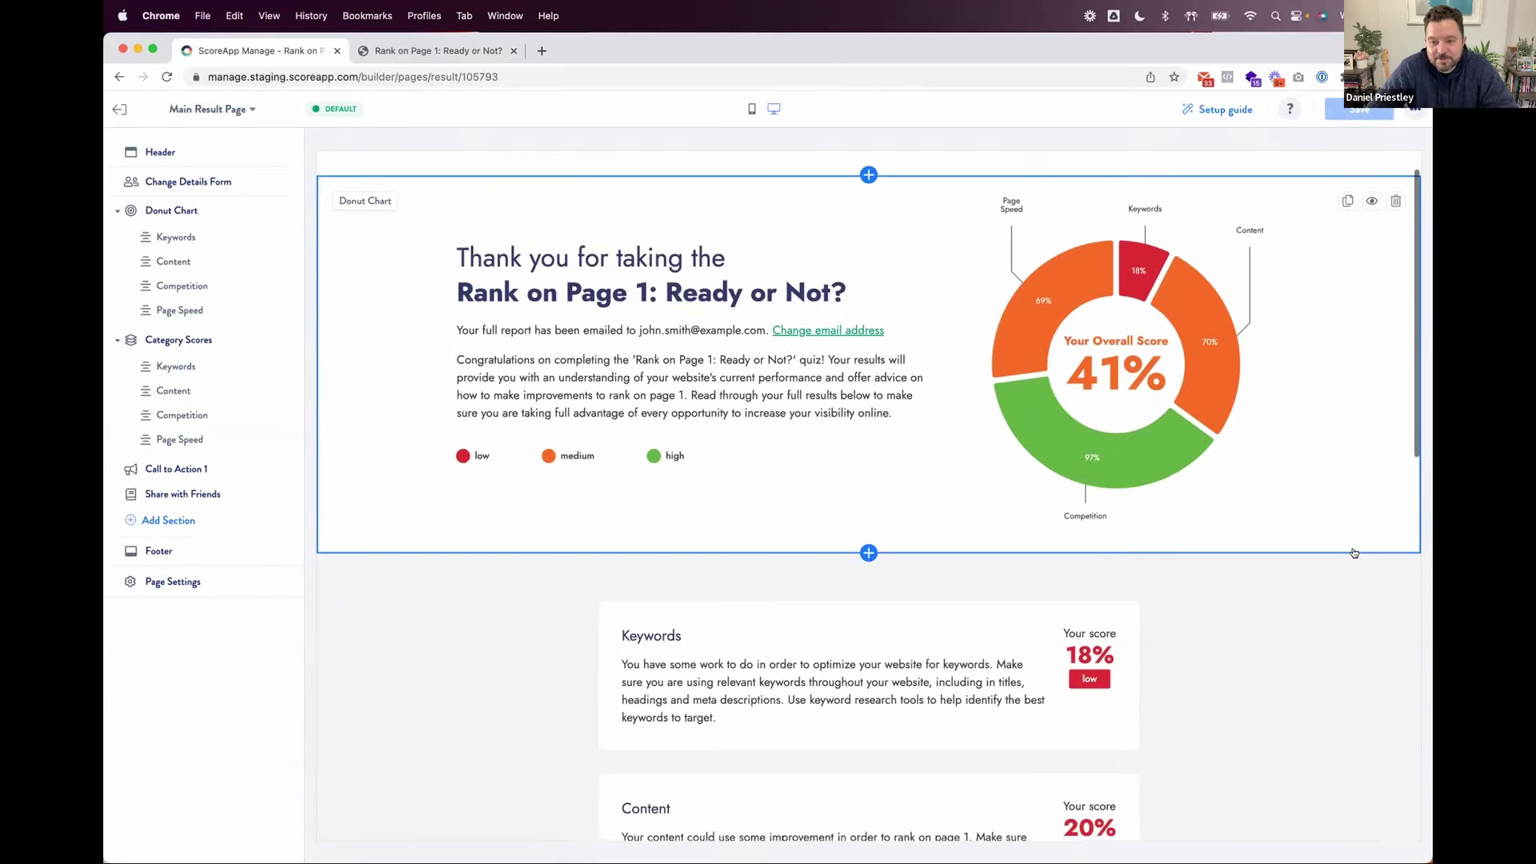
pyautogui.scroll(-4, 814, 436)
pyautogui.scroll(-3, 814, 436)
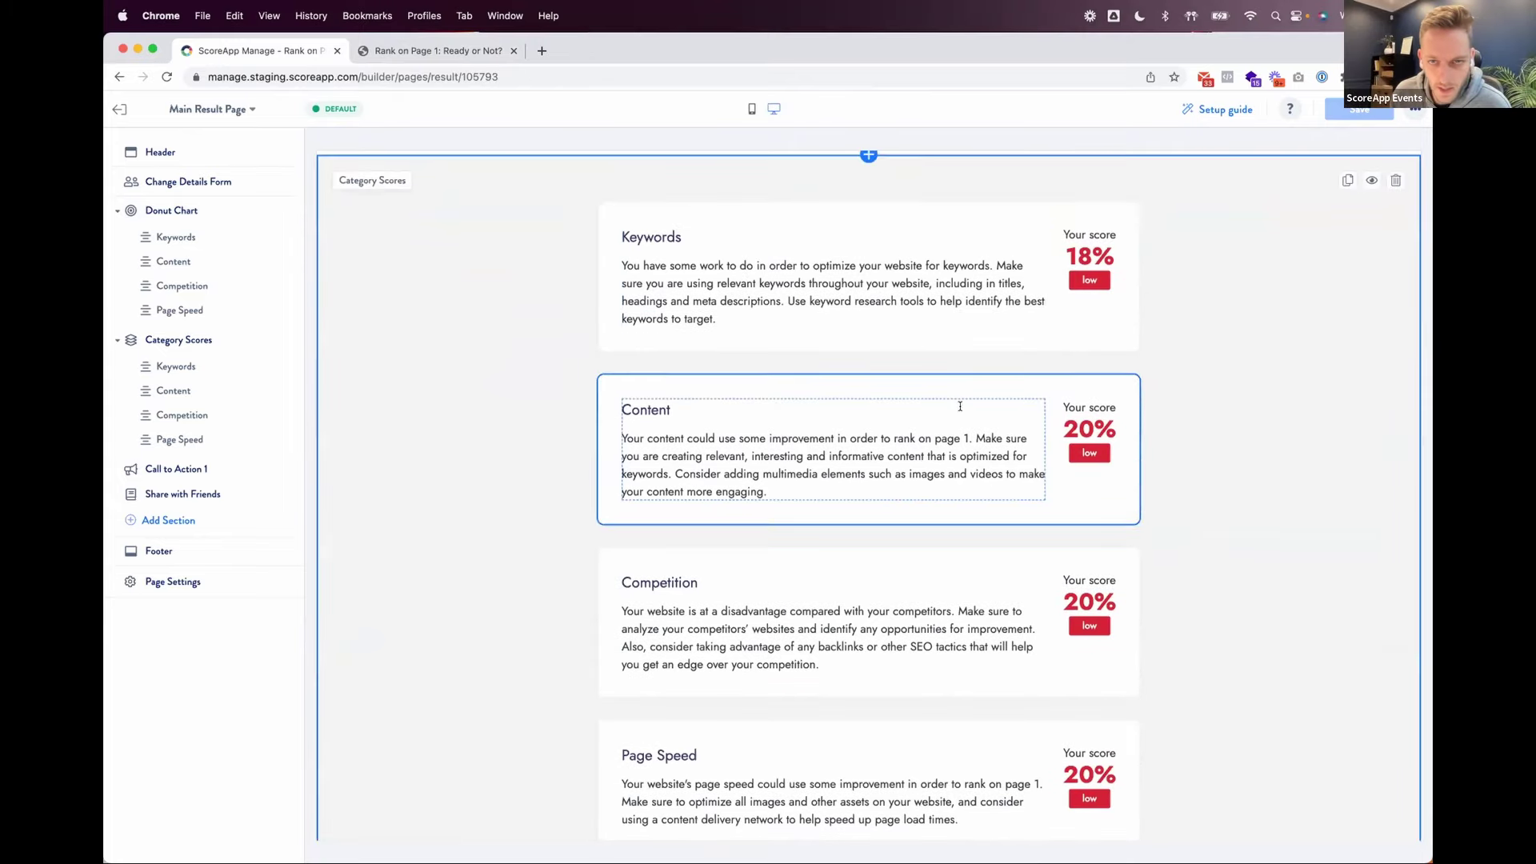
pyautogui.click(982, 222)
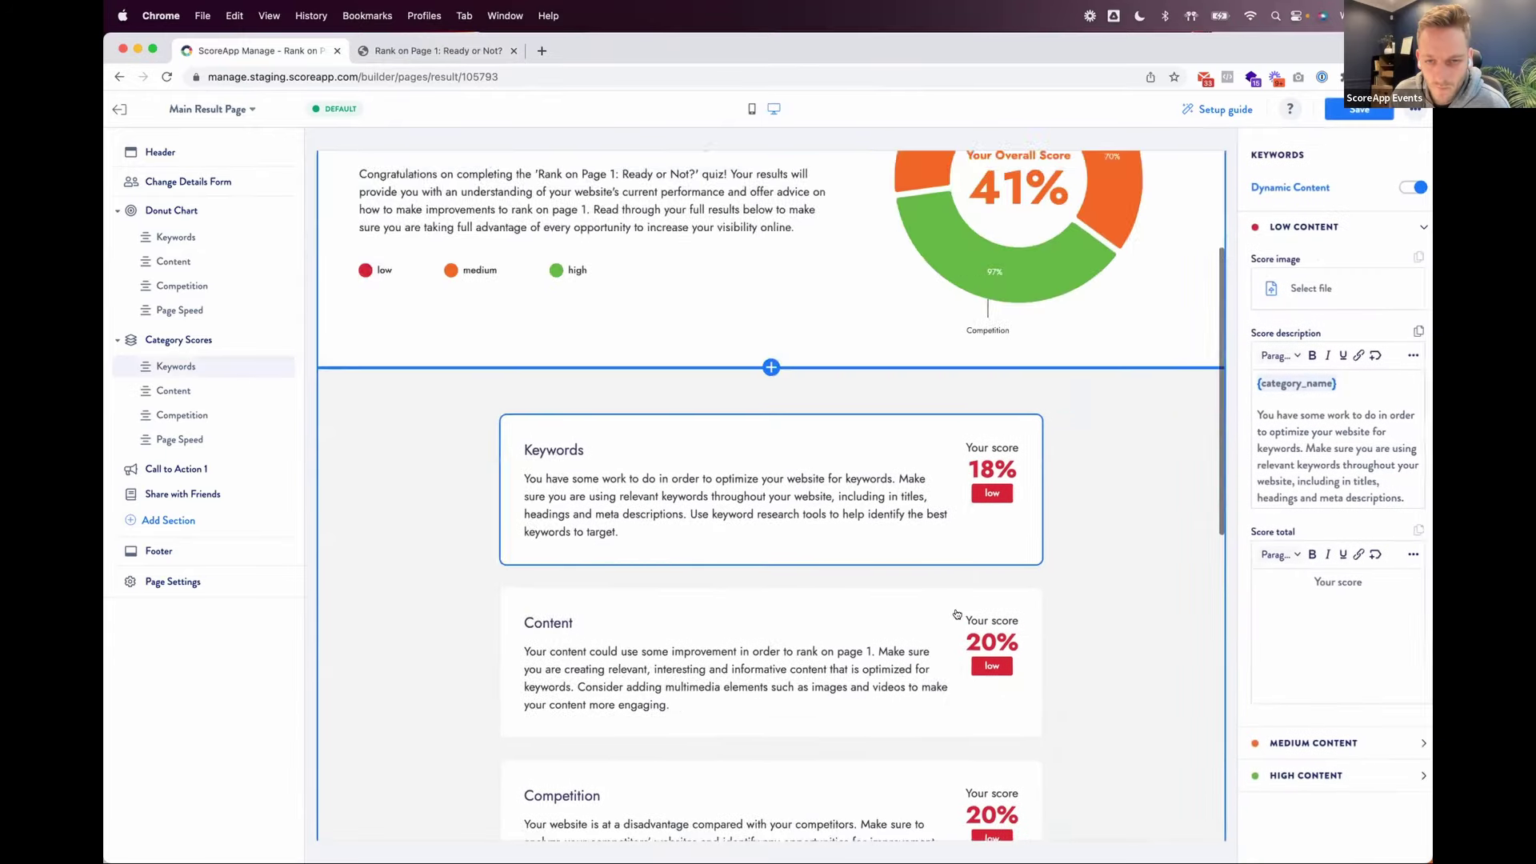
pyautogui.scroll(-3, 952, 560)
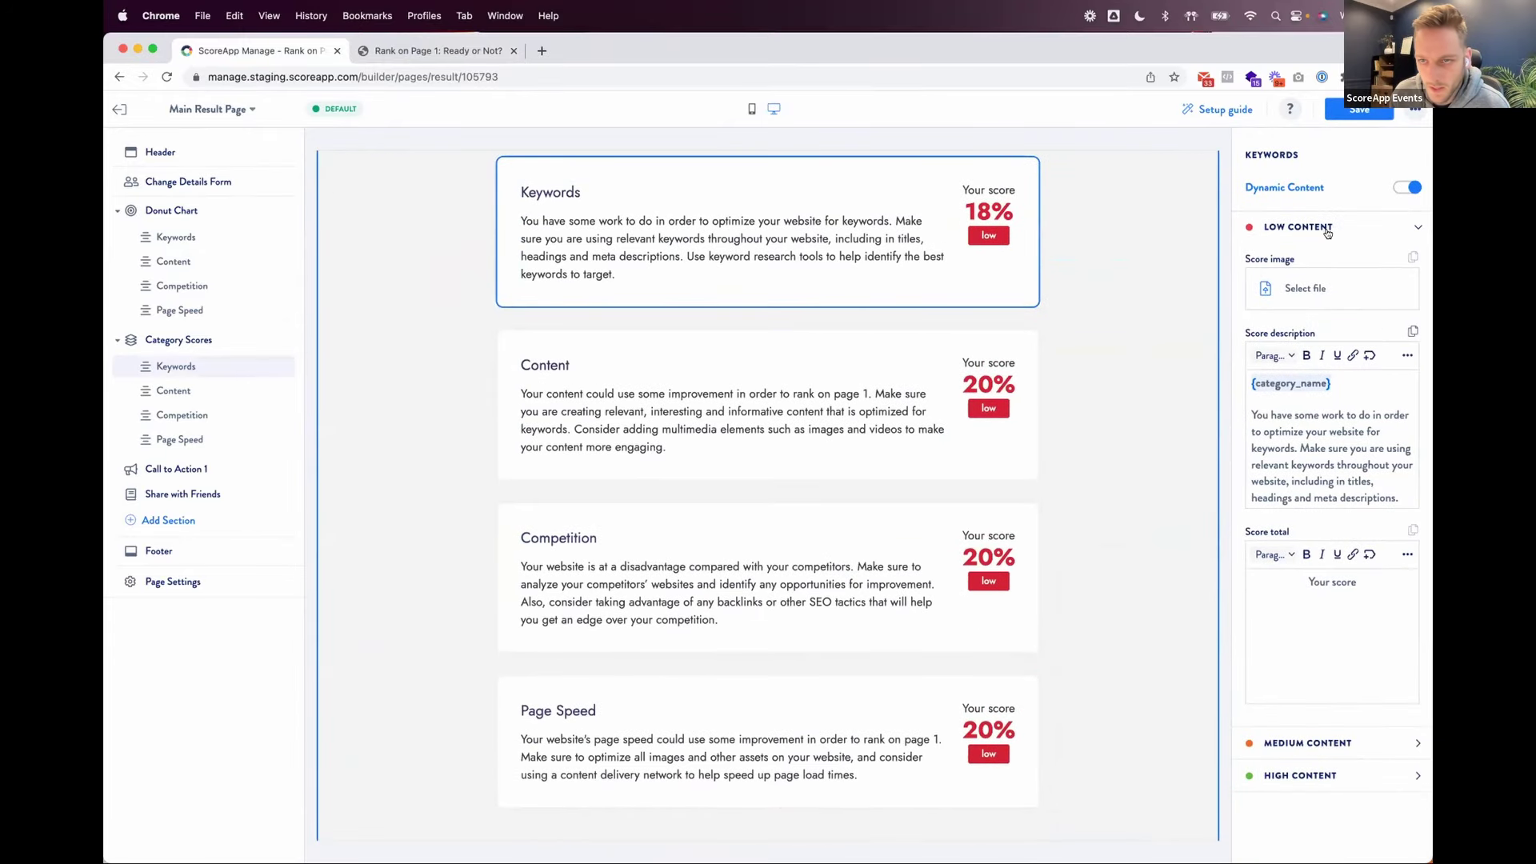
pyautogui.click(1324, 229)
pyautogui.click(1310, 259)
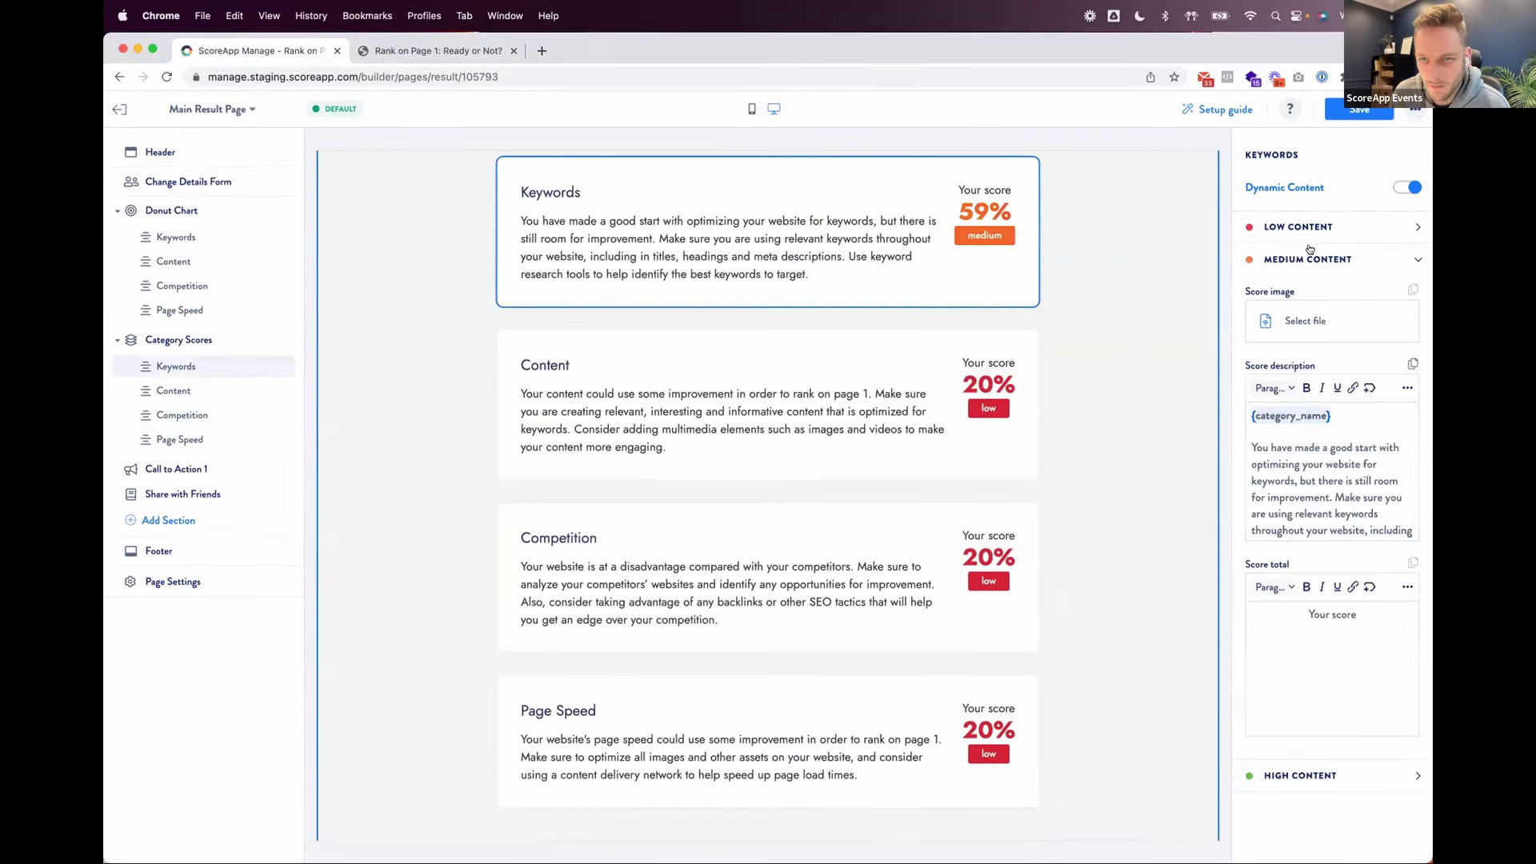
pyautogui.click(1329, 258)
pyautogui.click(1312, 293)
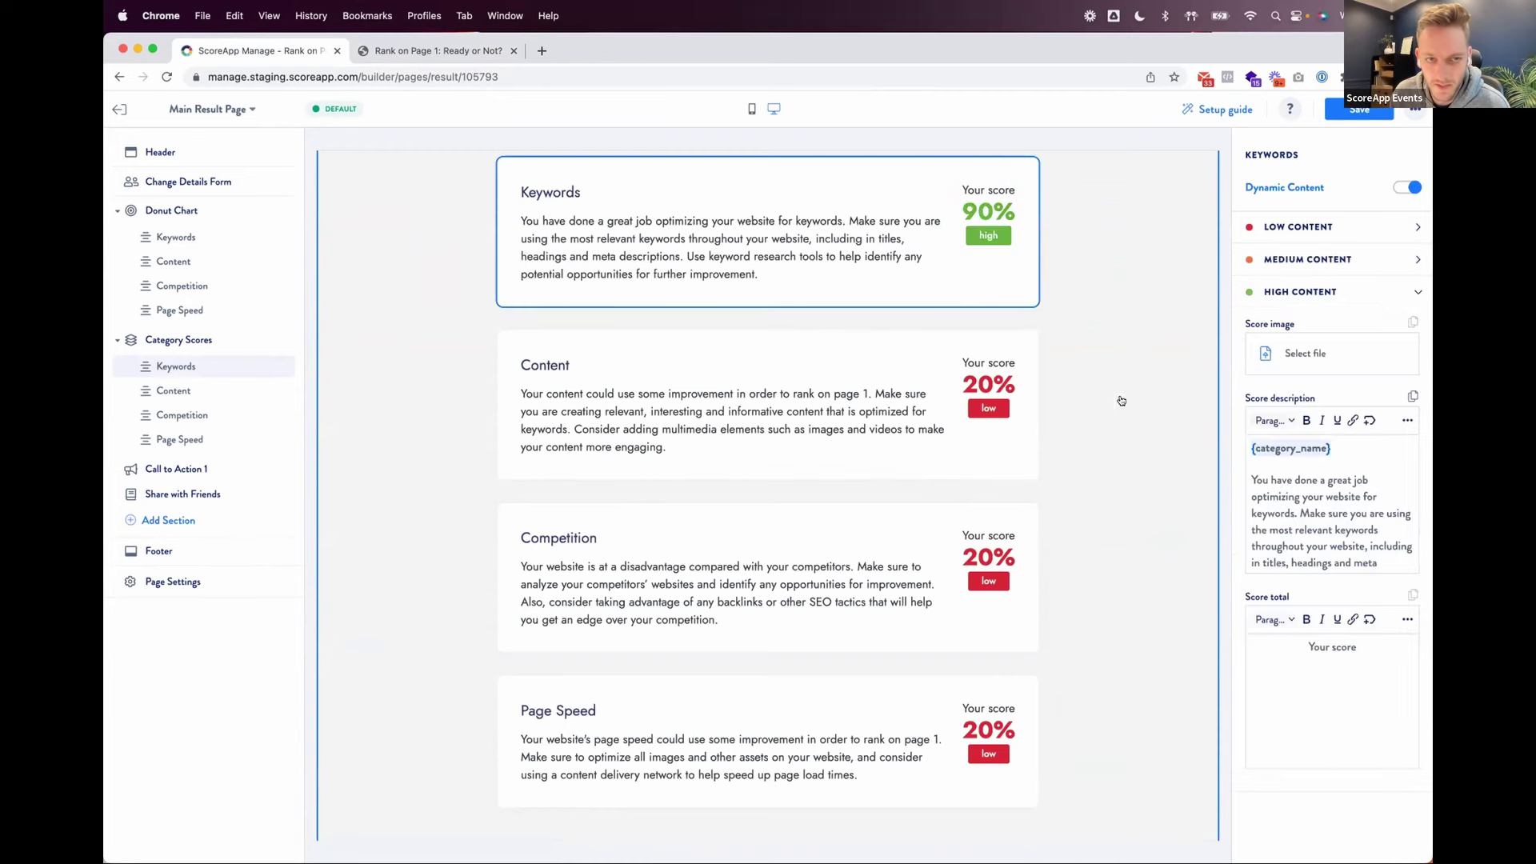
pyautogui.scroll(3, 849, 502)
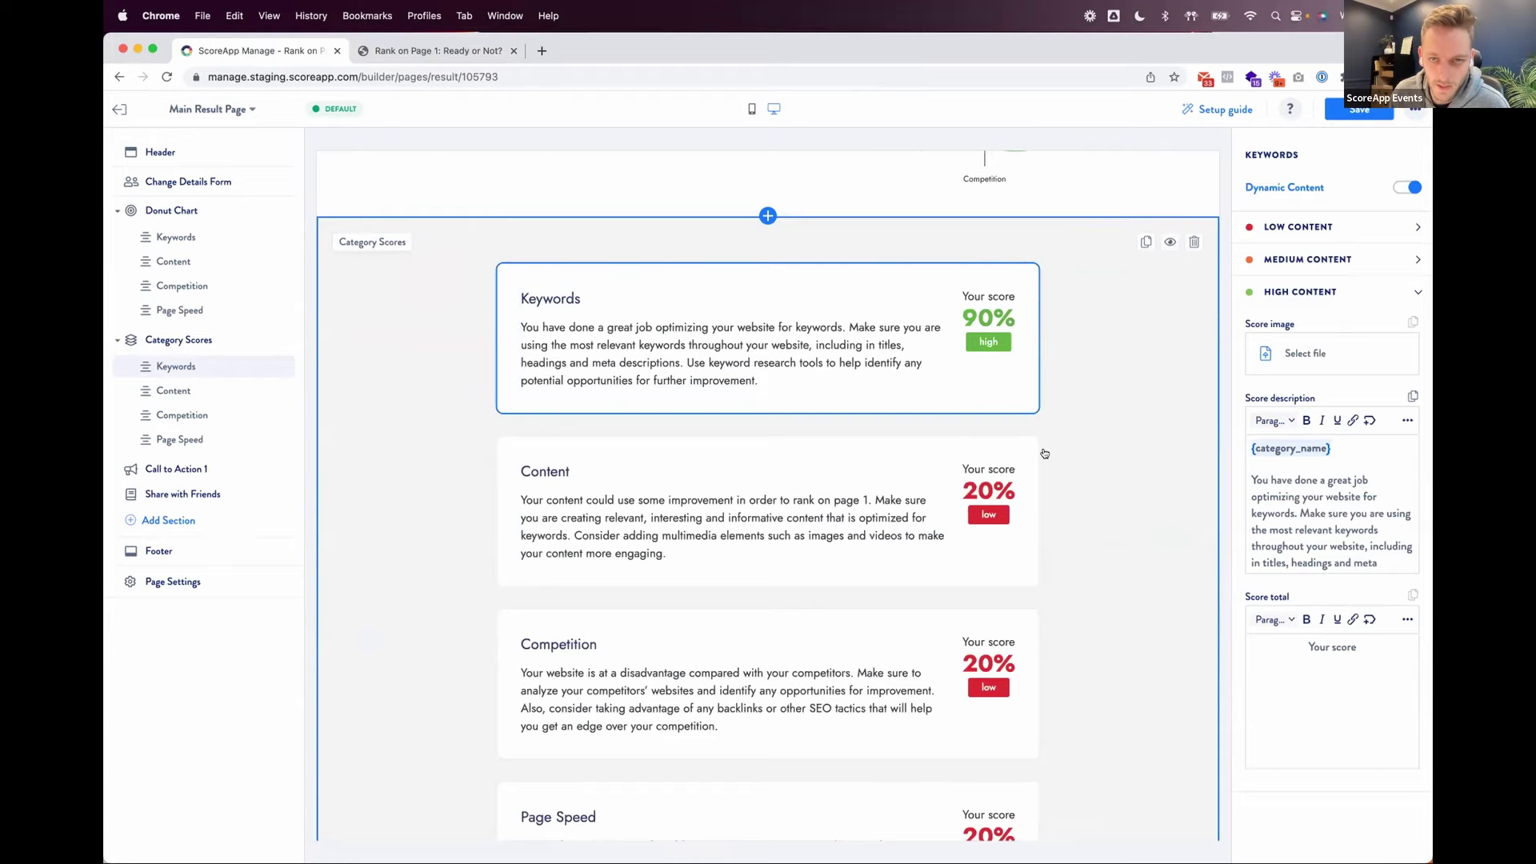
pyautogui.scroll(2, 1048, 449)
pyautogui.scroll(-2, 1050, 449)
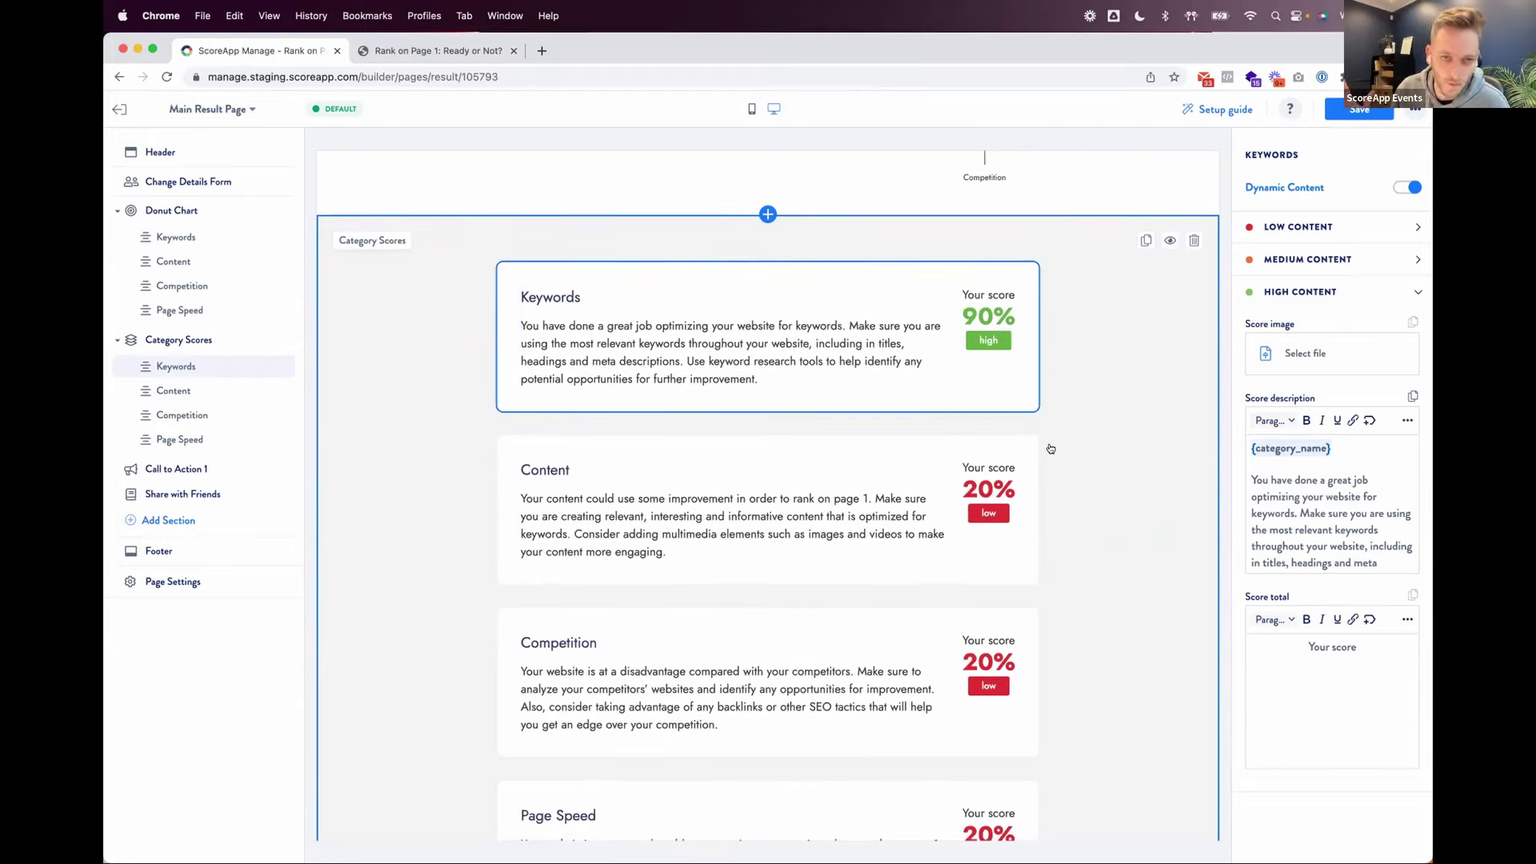
pyautogui.click(116, 112)
# Step: Discard unsaved changes and review the Result Email's congratulations message with its results button
pyautogui.click(924, 532)
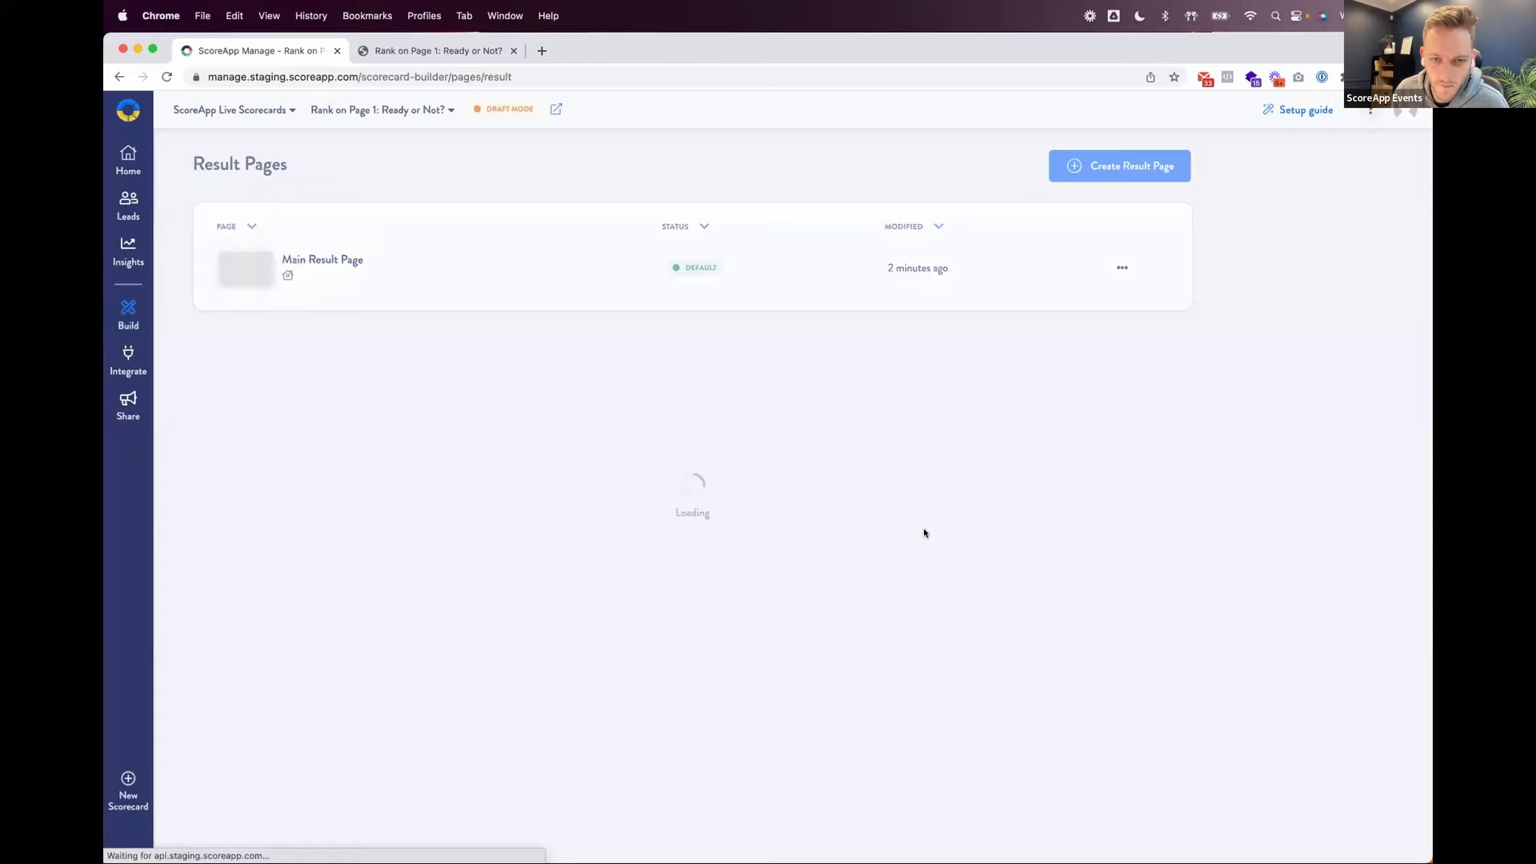
pyautogui.click(232, 345)
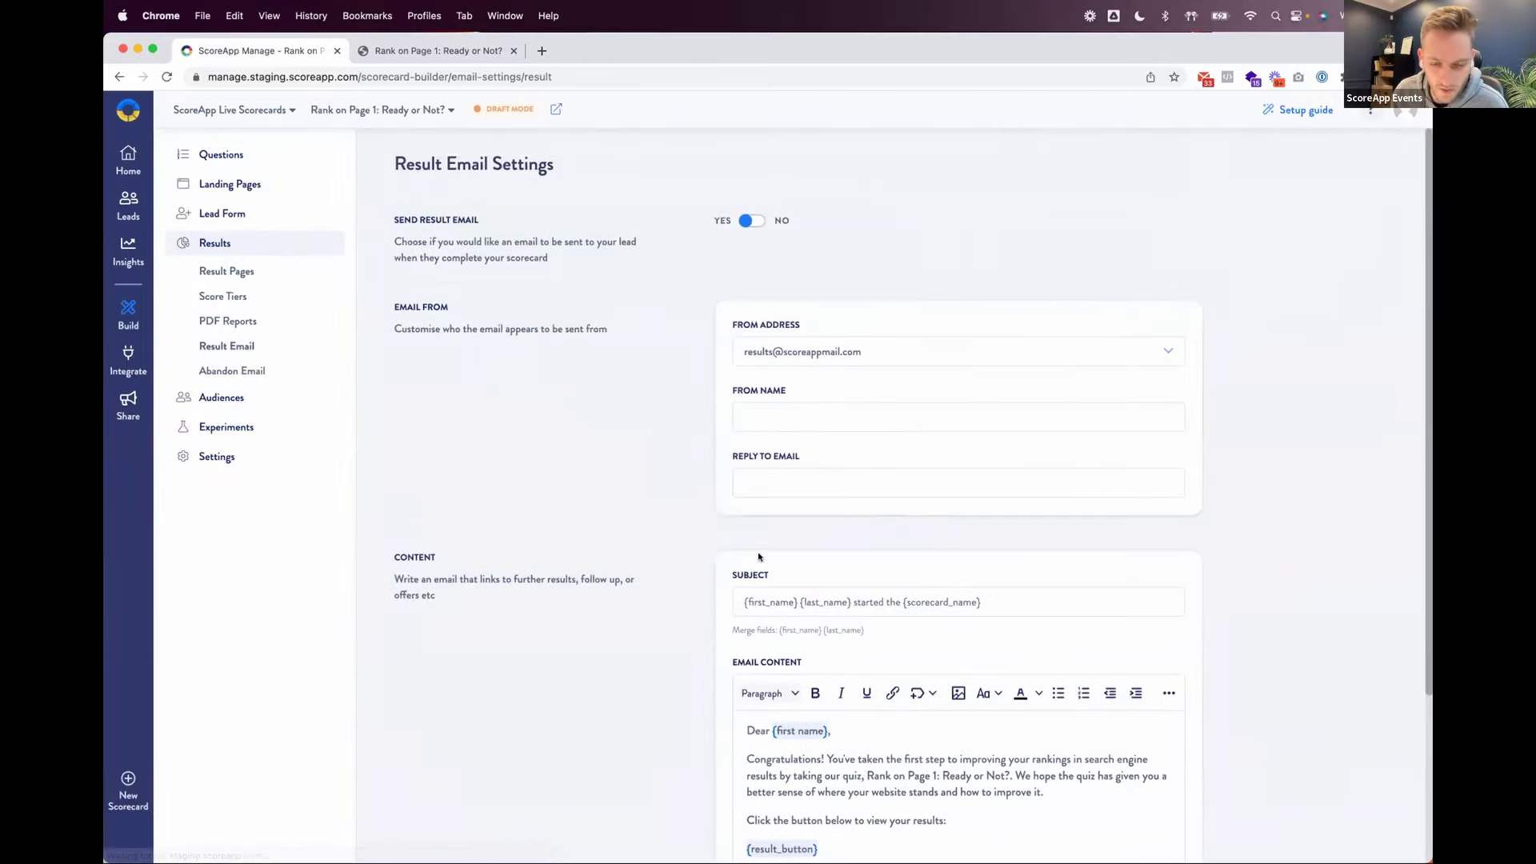
pyautogui.scroll(-3, 821, 643)
pyautogui.scroll(-1, 820, 642)
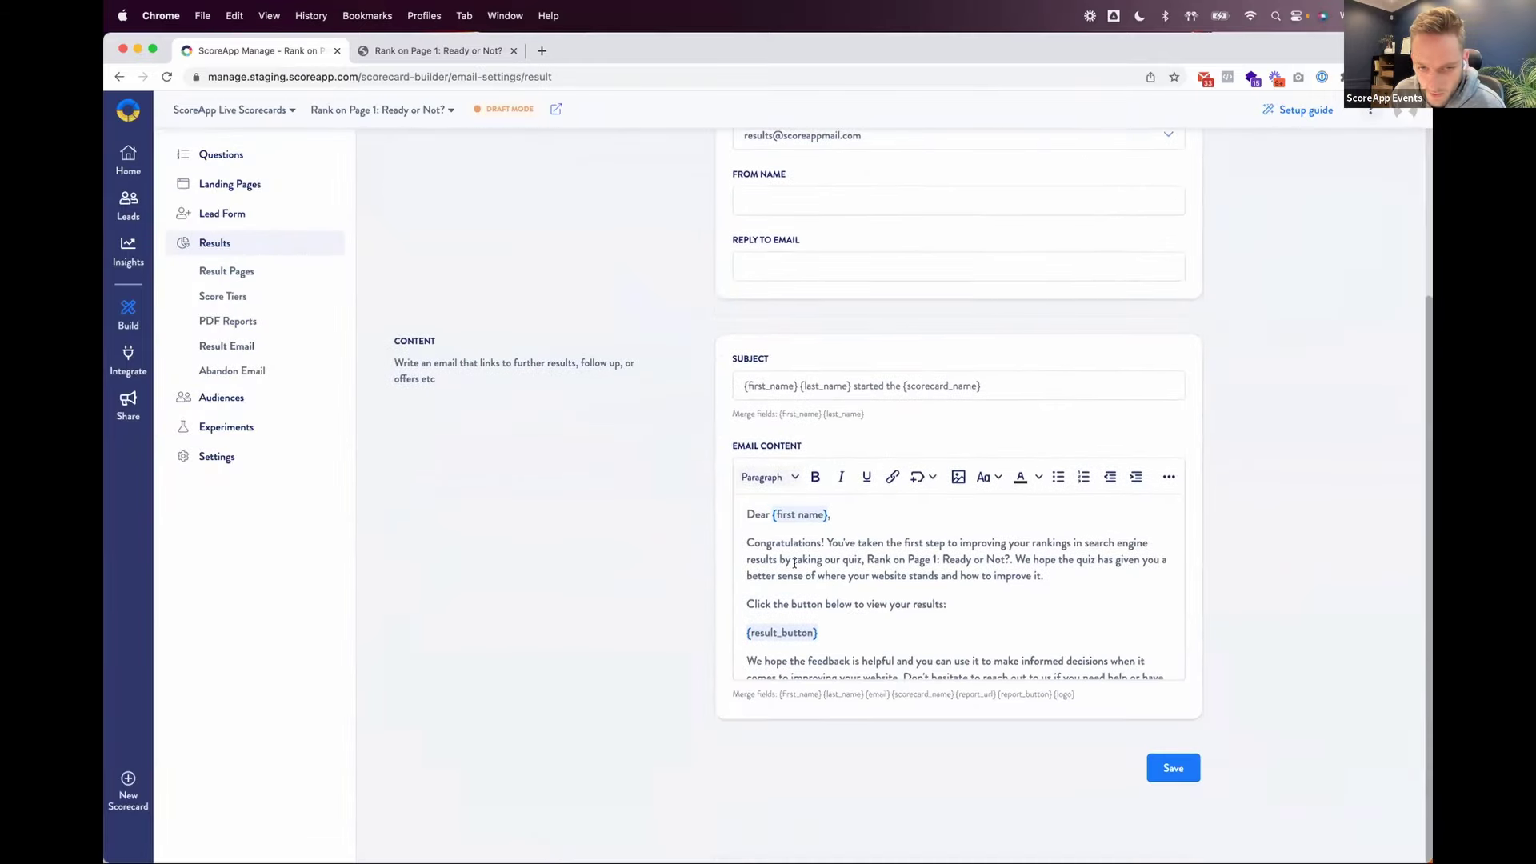
pyautogui.scroll(-1, 985, 564)
pyautogui.click(1032, 554)
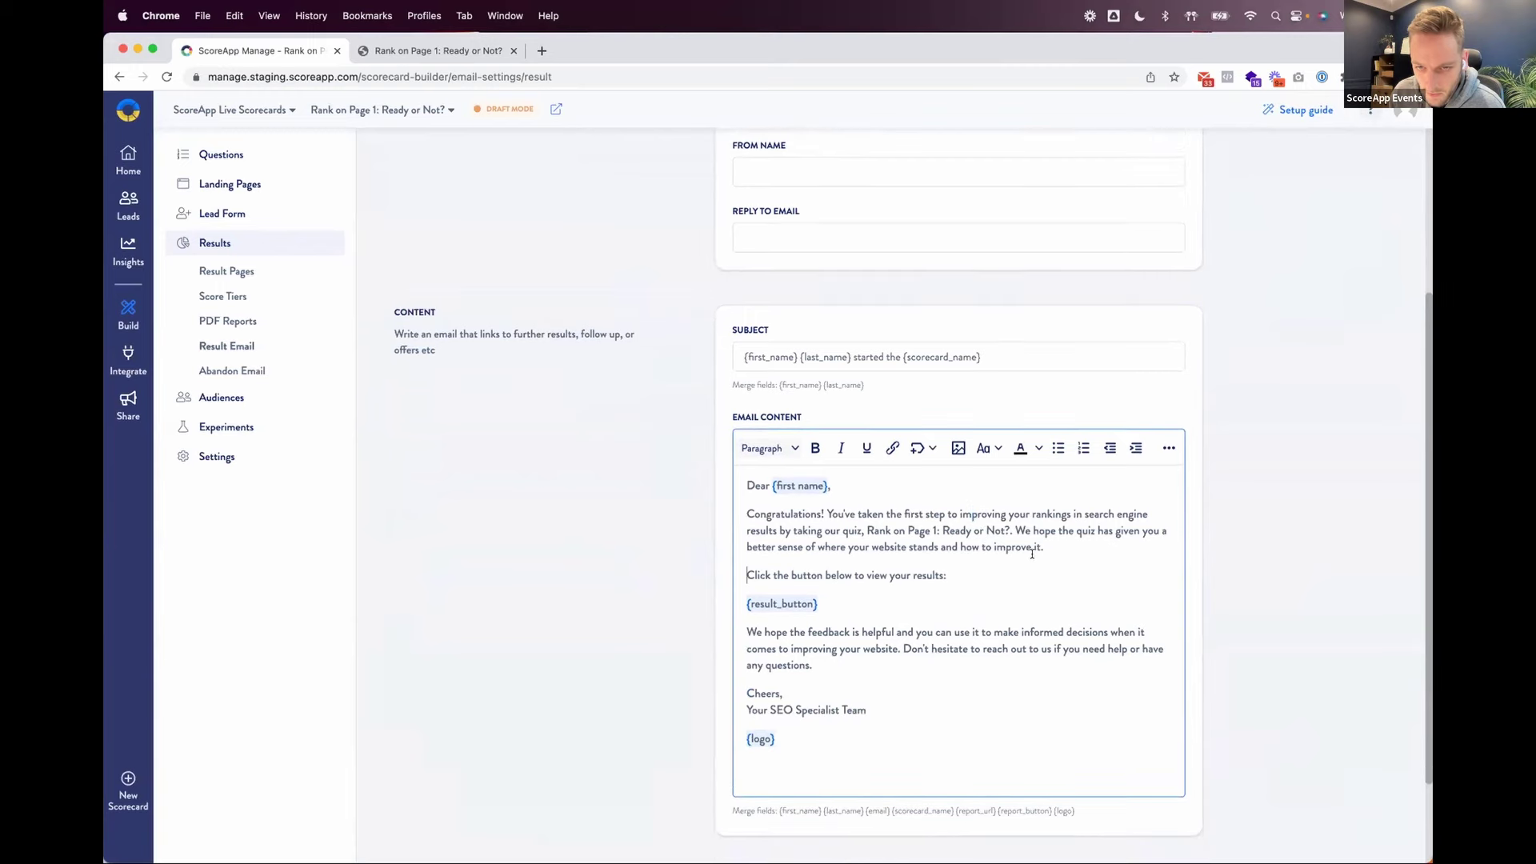
pyautogui.scroll(-1, 1038, 552)
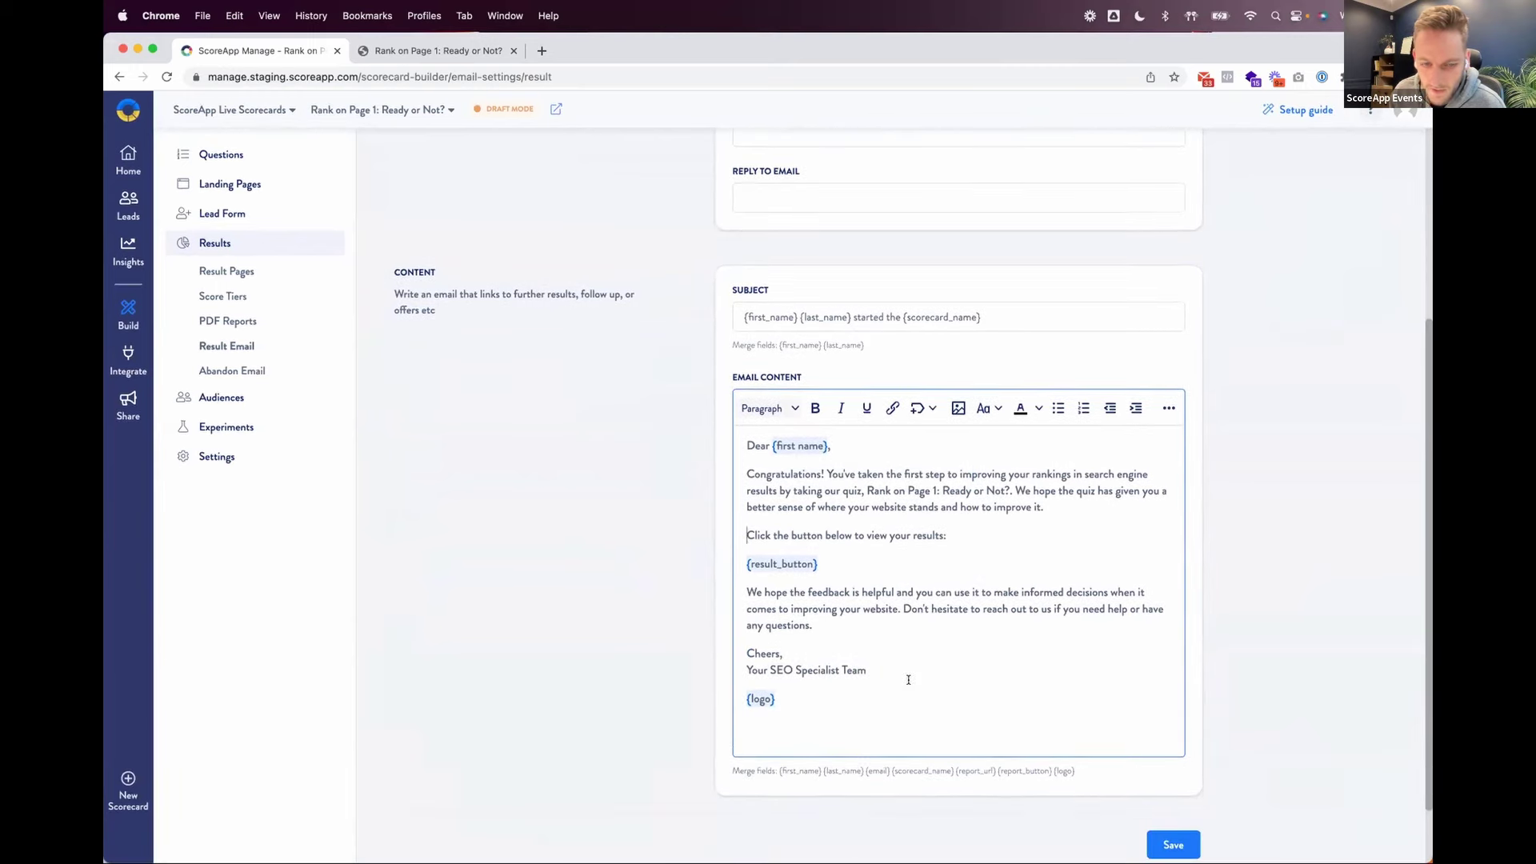
pyautogui.scroll(-1, 908, 679)
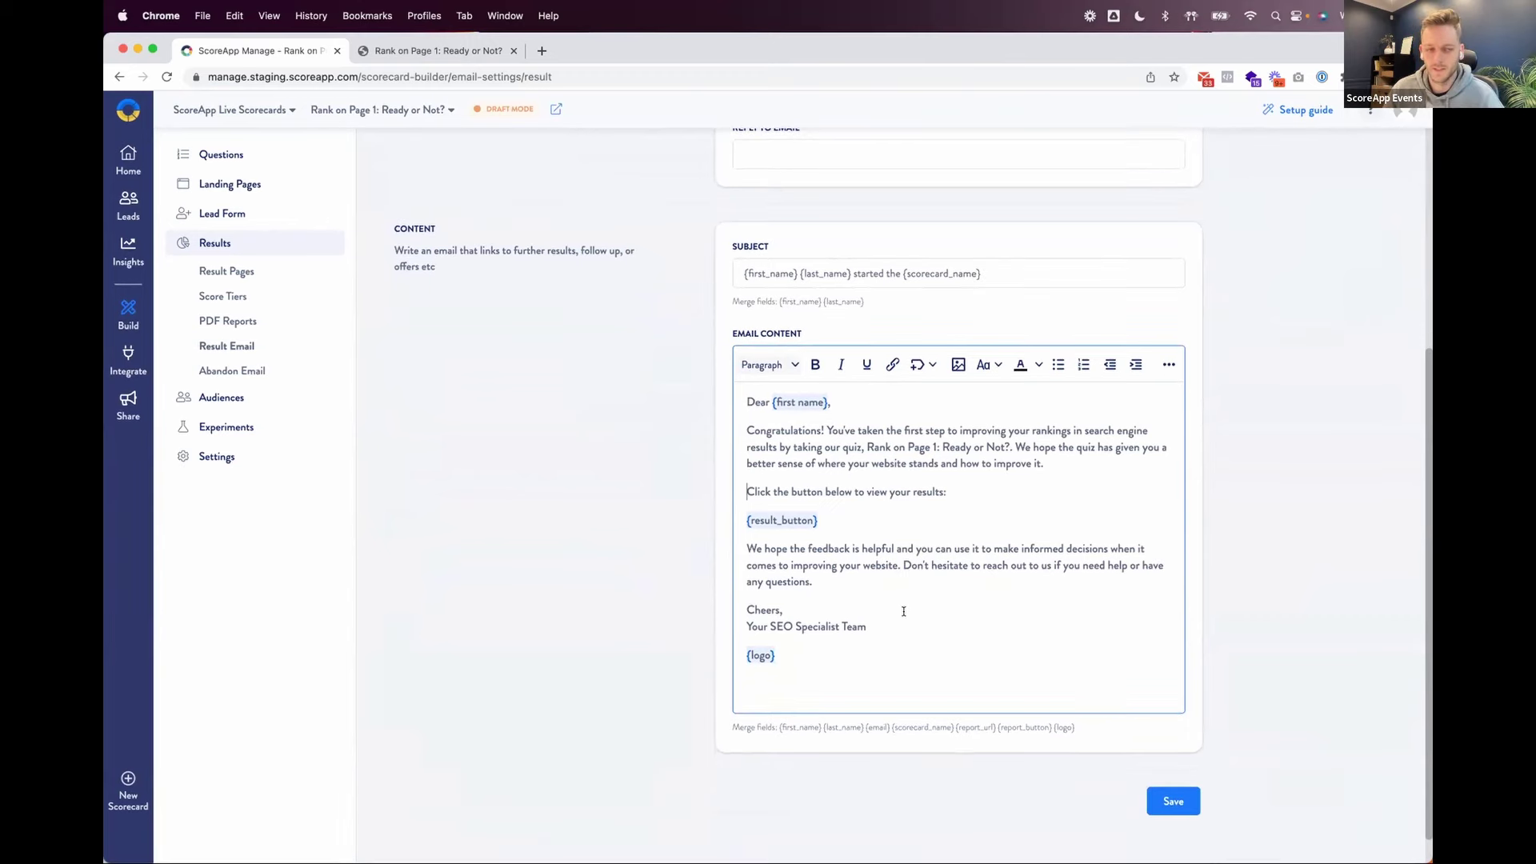
pyautogui.scroll(8, 867, 576)
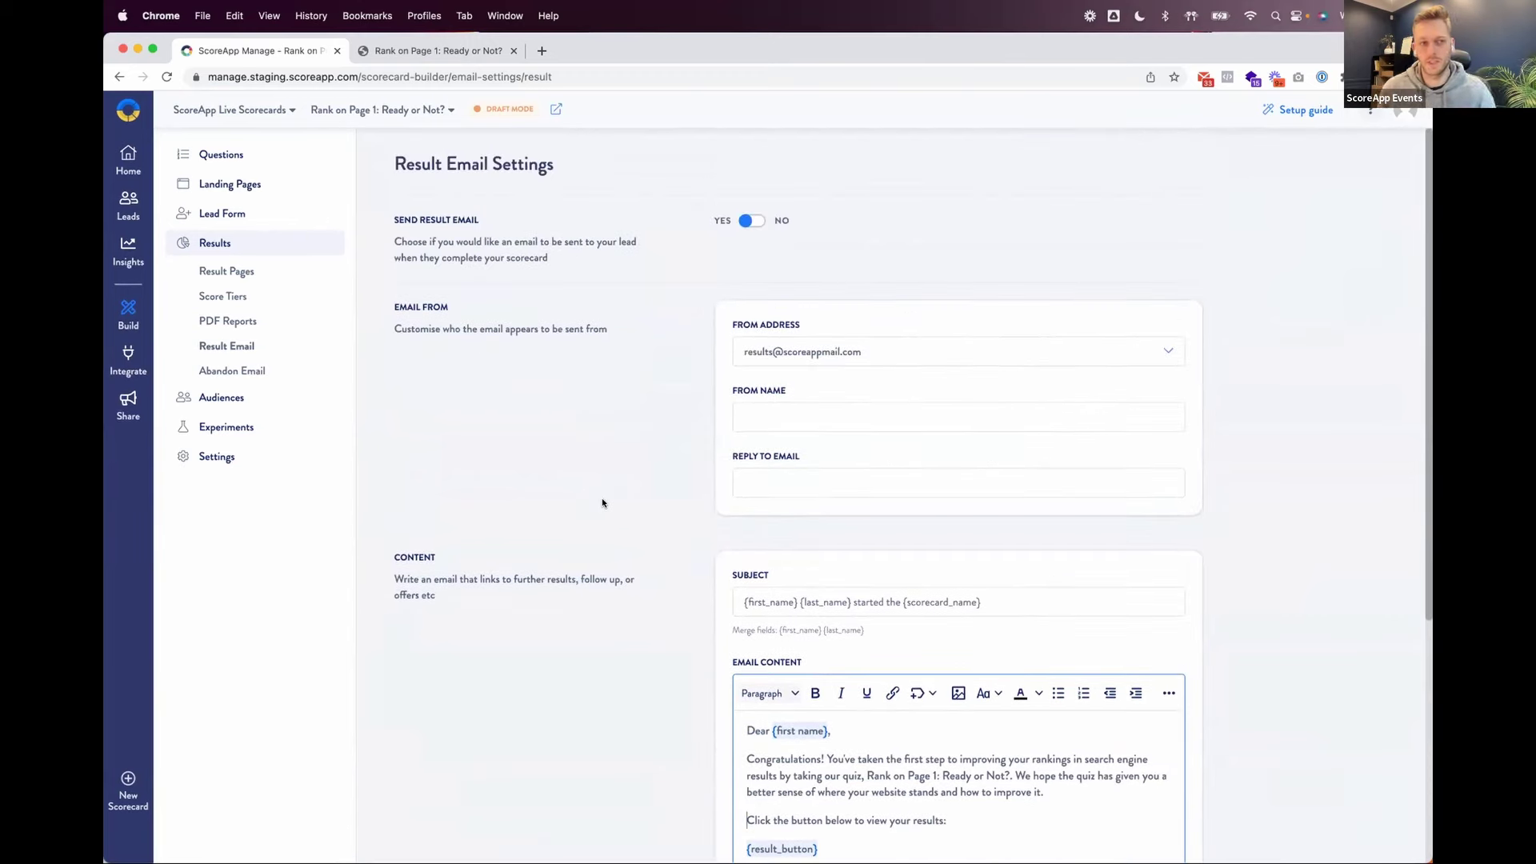